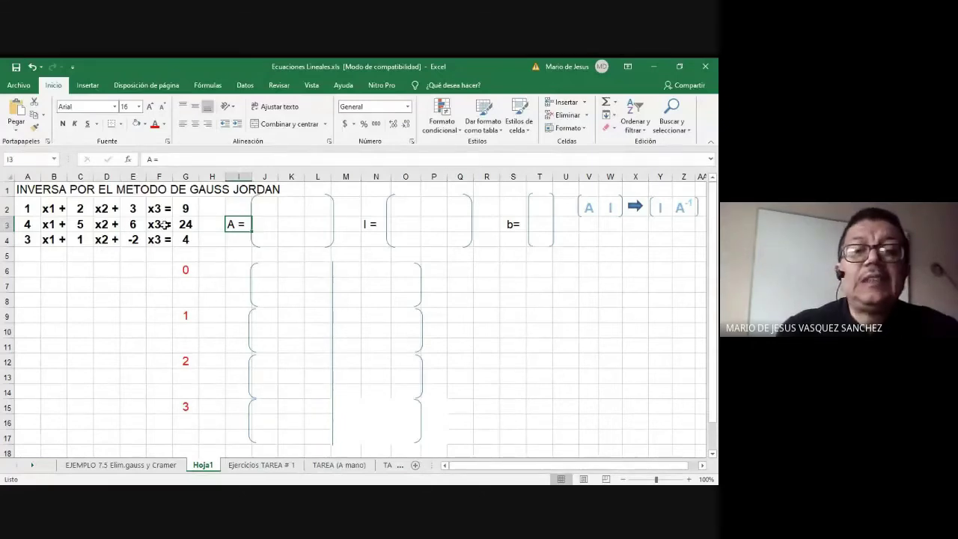
Step: Select the bracket shape drawn for matrix I, then return to the worksheet cells
click(243, 241)
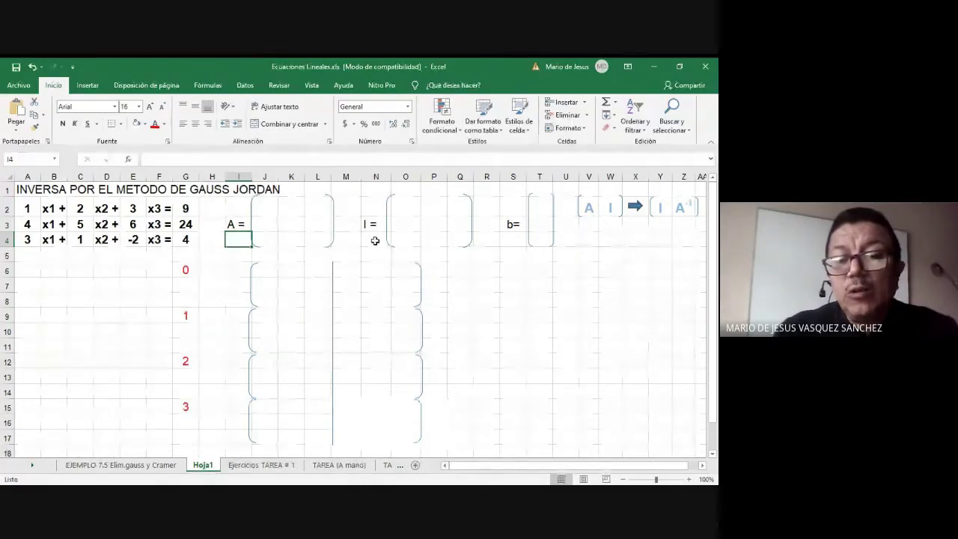
click(388, 229)
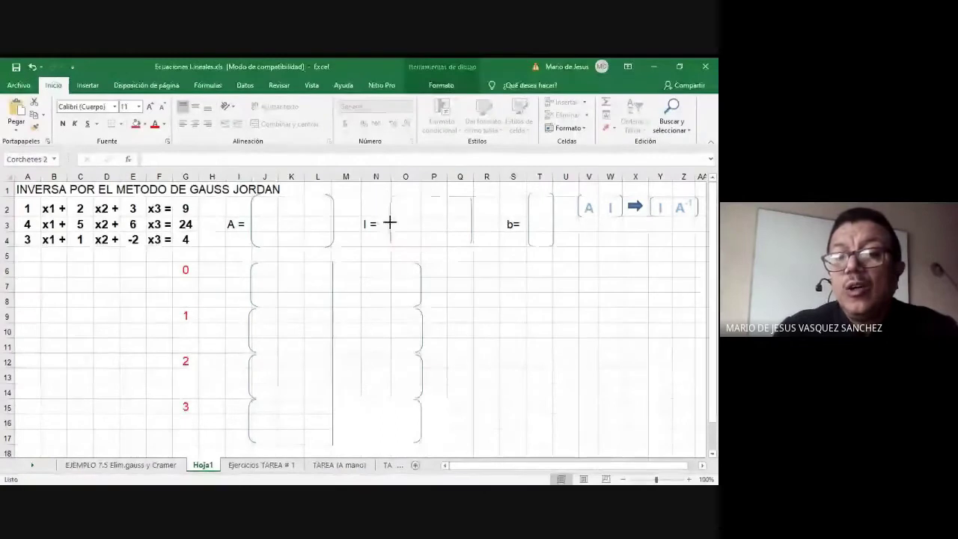
click(536, 253)
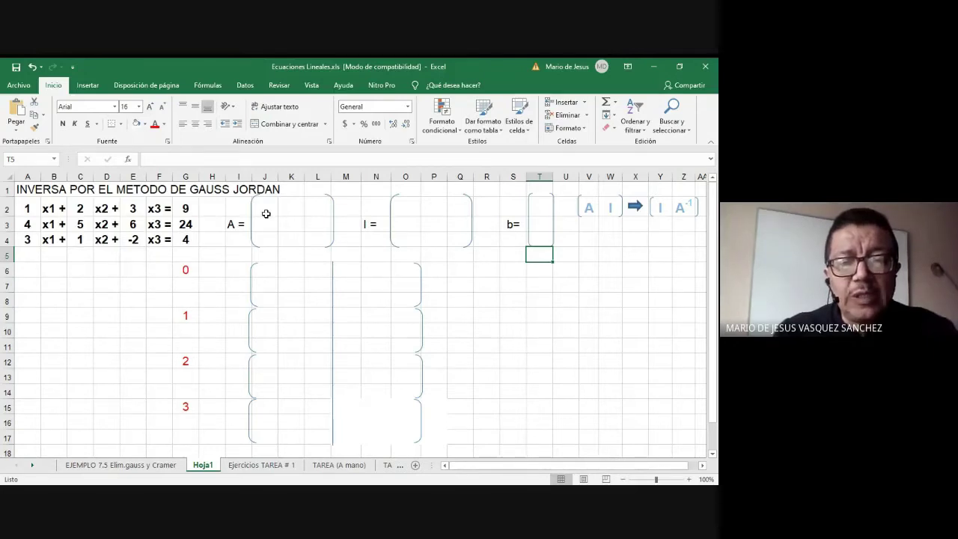
Step: Link J2:J4 to =A2 so matrix A's first column shows 1, 4, 3
click(265, 214)
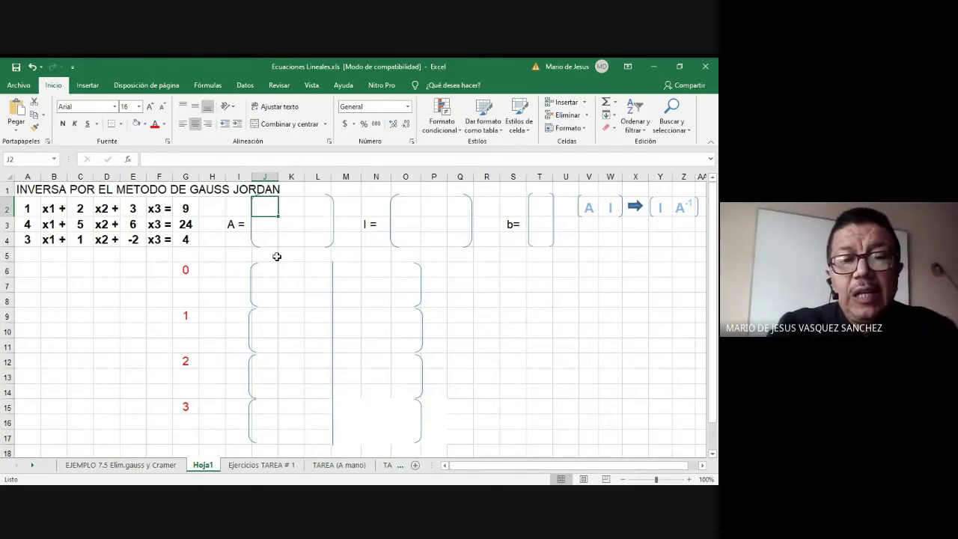
text(=)
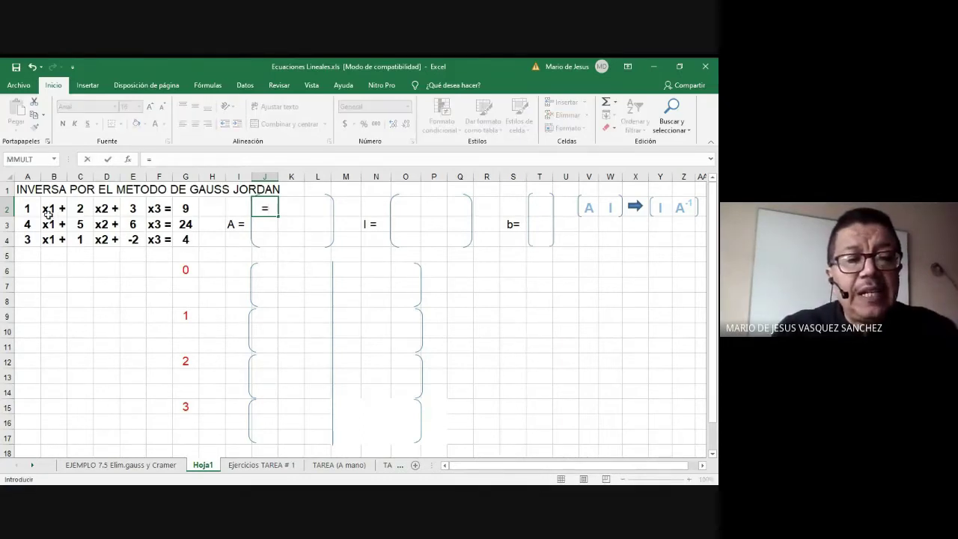
click(26, 211)
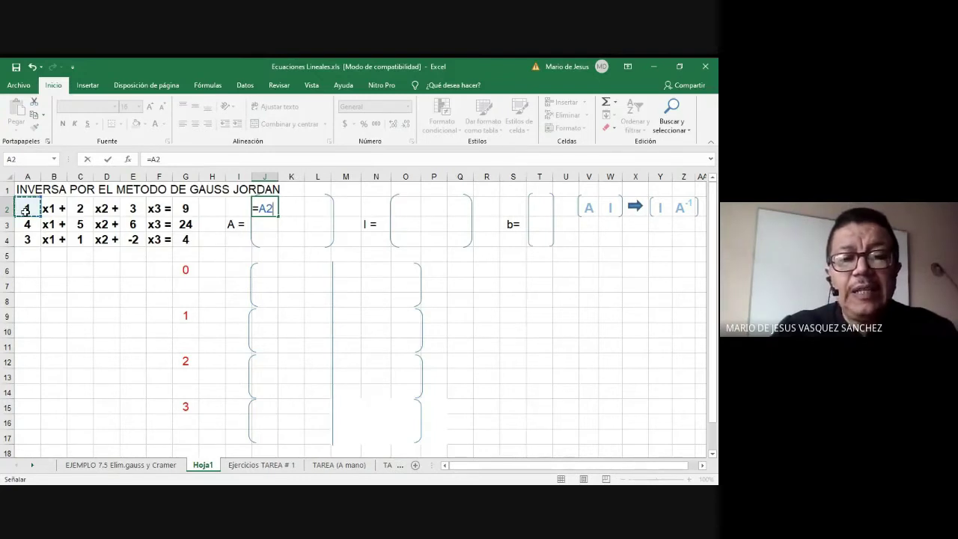
key(Return)
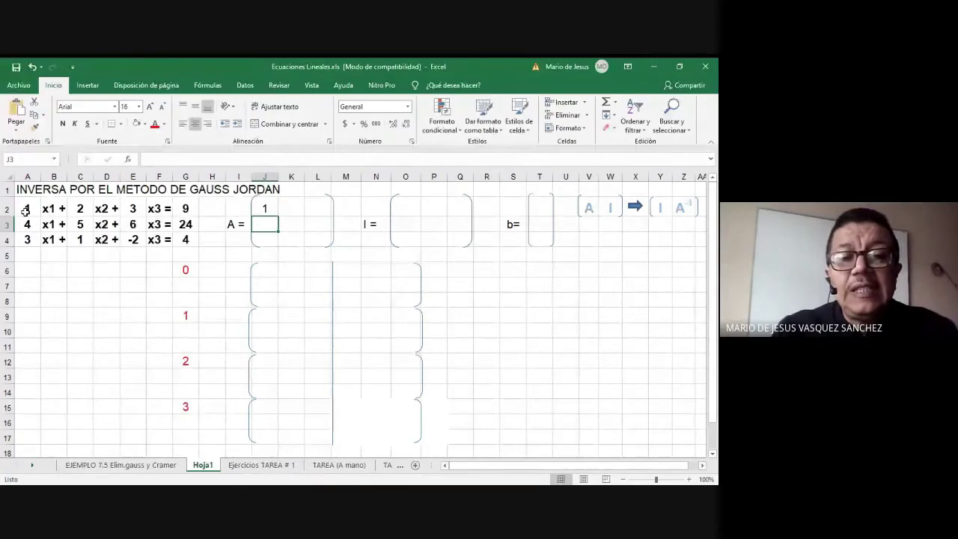
click(268, 210)
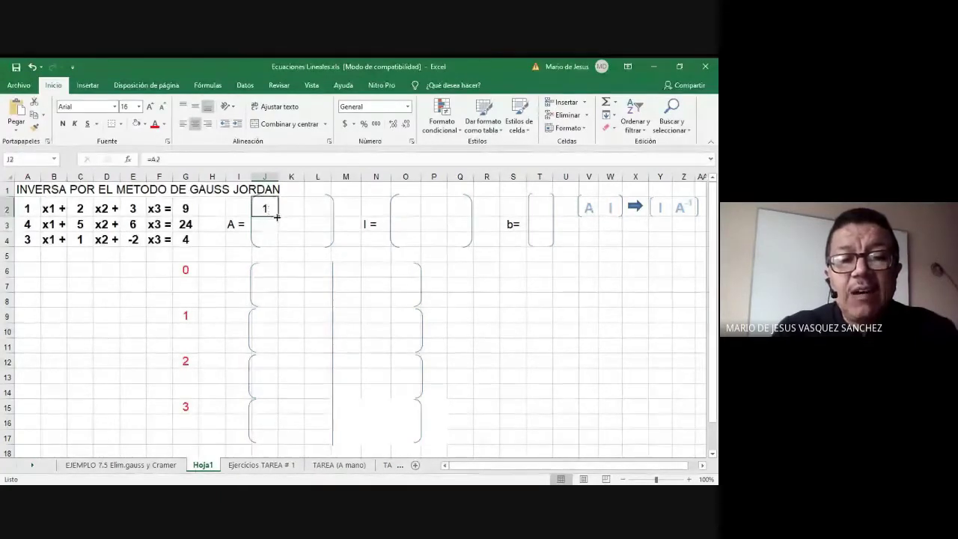
drag(277, 216, 275, 243)
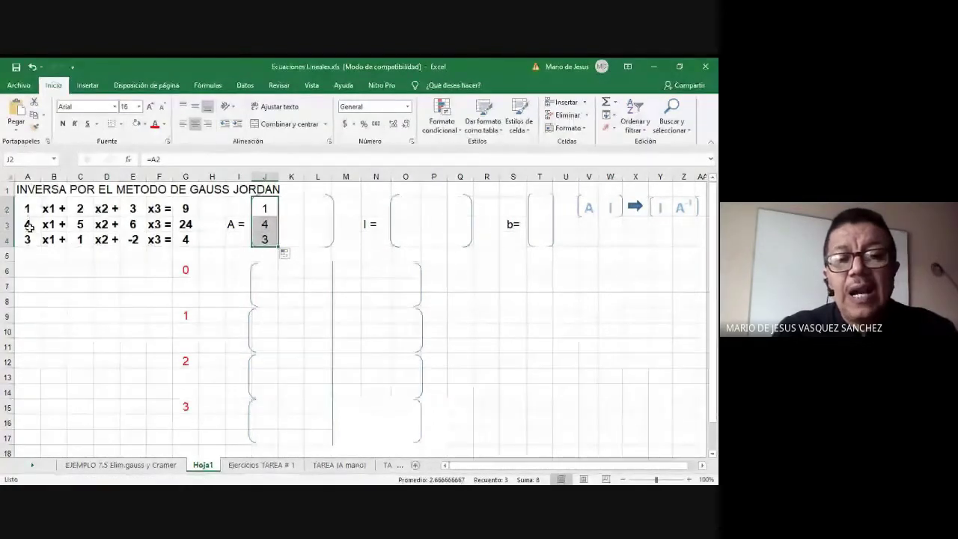
Step: Link K2:K4 to =C2 so matrix A's second column shows 2, 5, 1
click(289, 209)
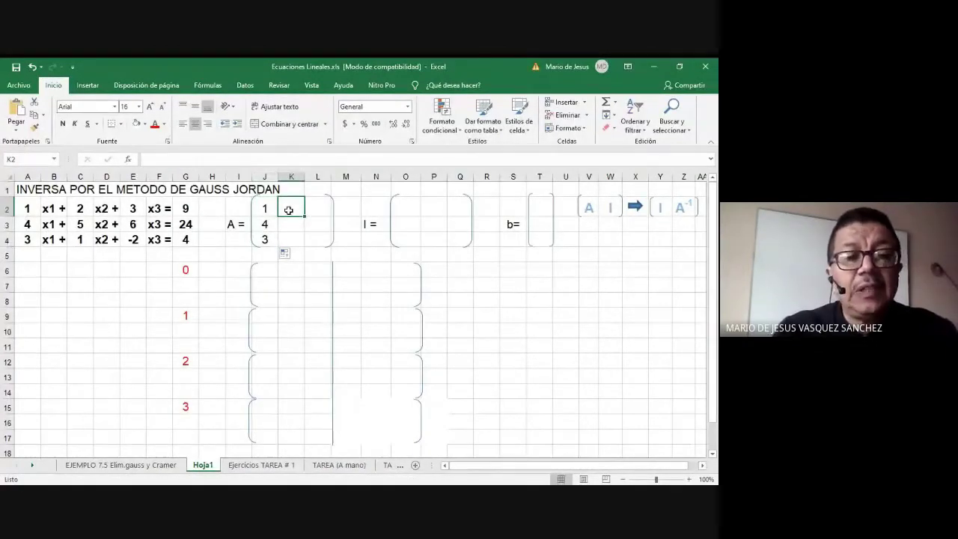
text(=)
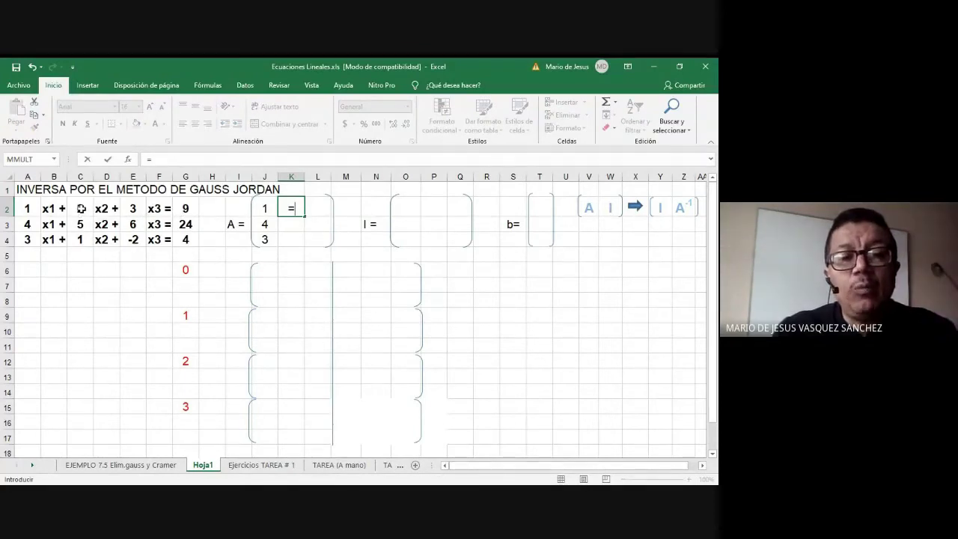
click(81, 208)
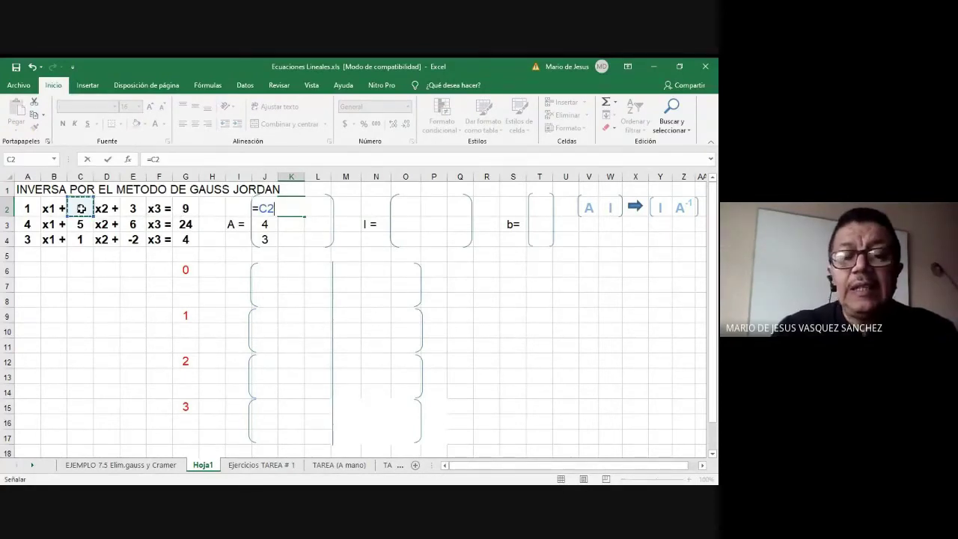
key(Return)
click(296, 209)
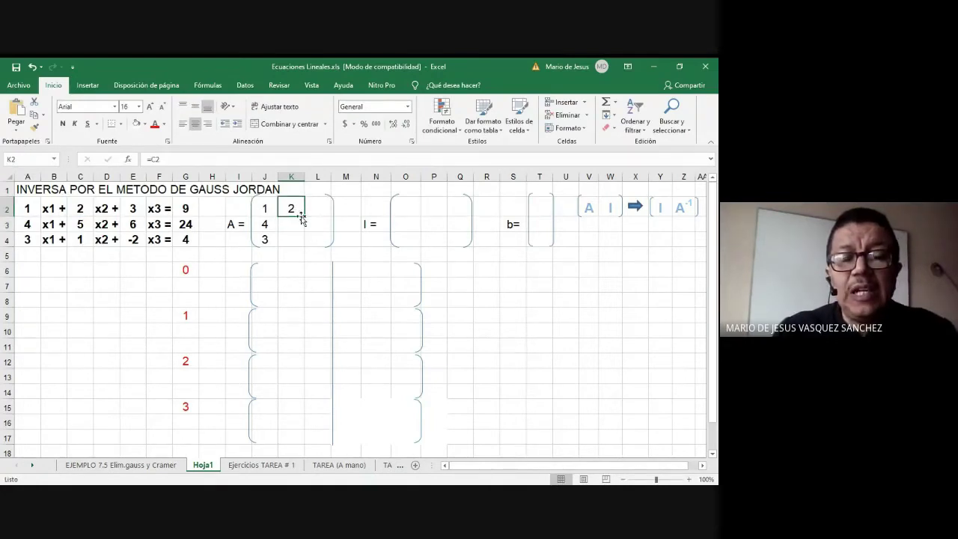
drag(303, 218, 300, 241)
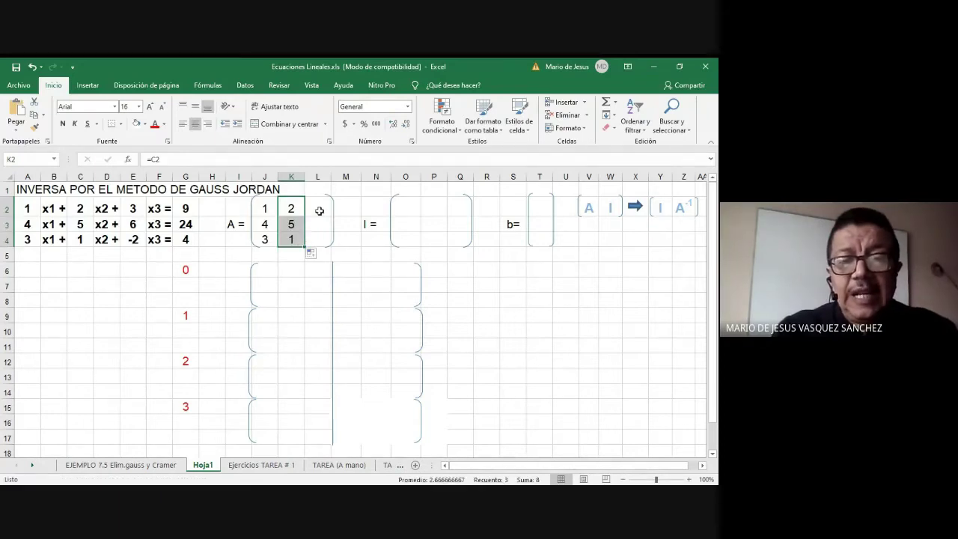
click(320, 211)
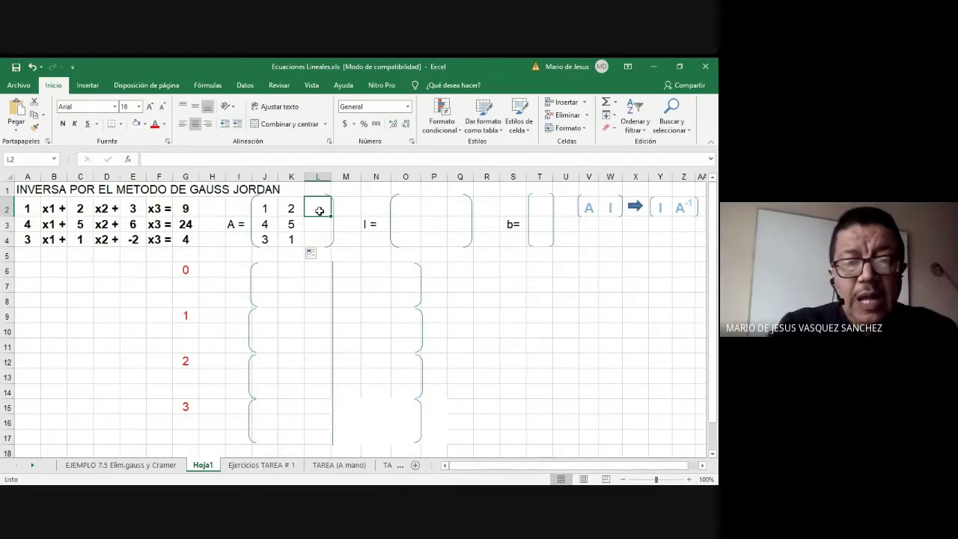
Step: Link L2:L4 to =E2 so matrix A's third column shows 3, 6, -2
text(=)
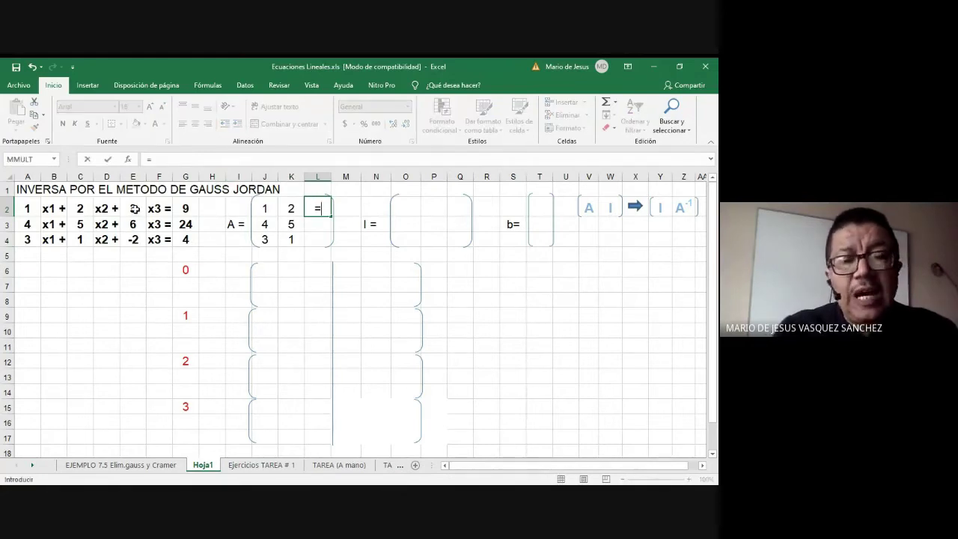
click(134, 209)
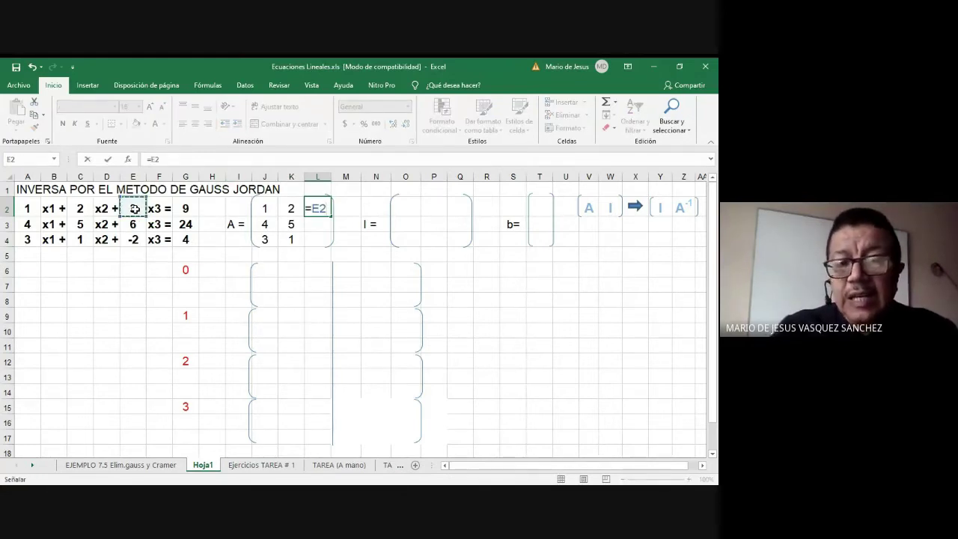
key(Return)
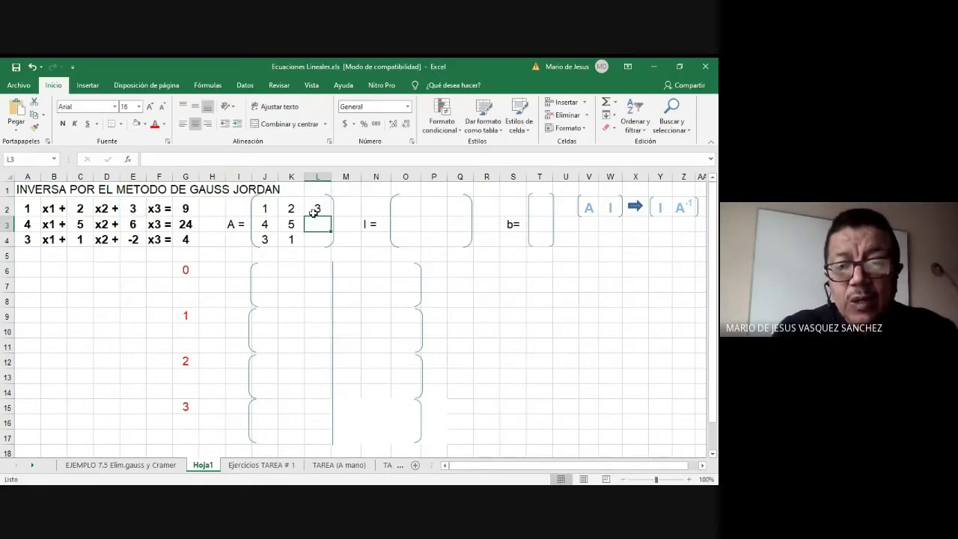
click(317, 209)
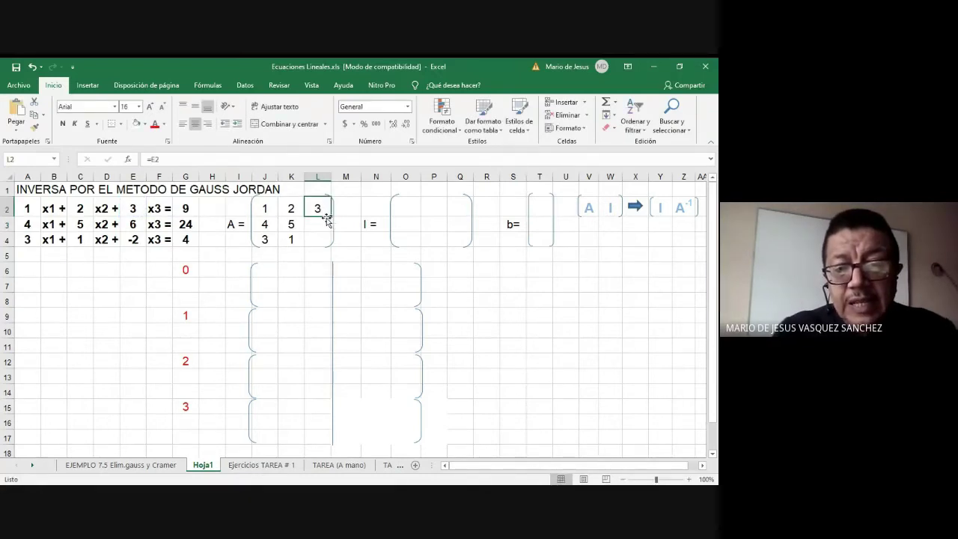
click(332, 221)
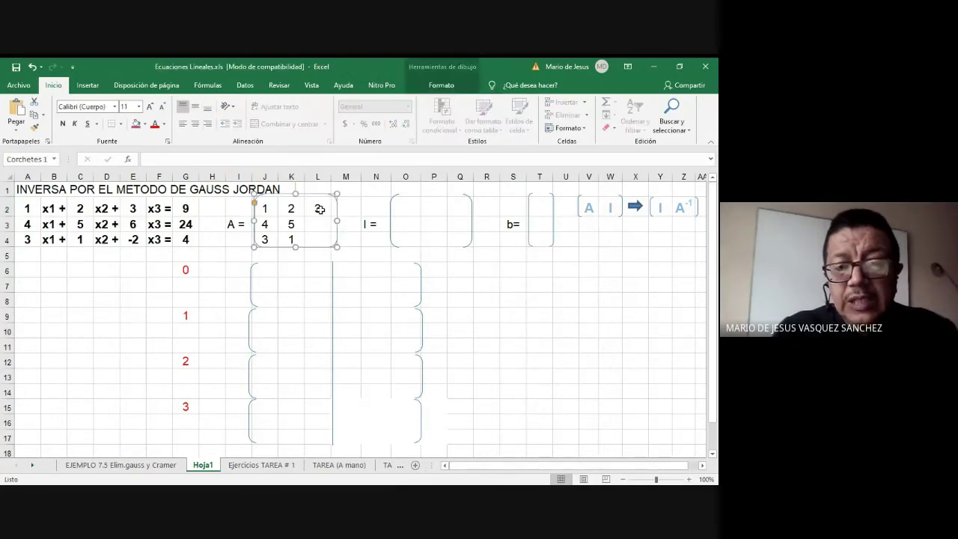
click(320, 210)
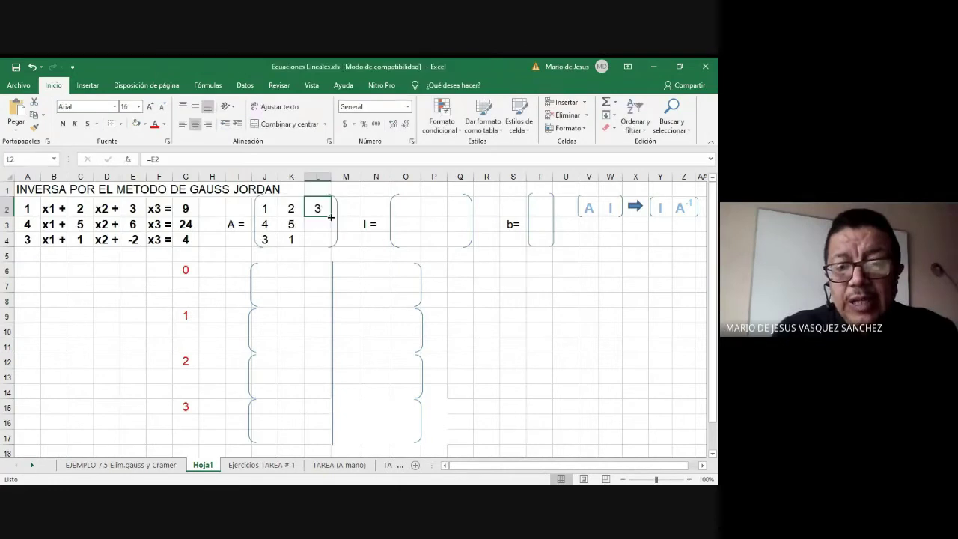
drag(331, 217, 328, 242)
Step: Select the matrix A bracket shape to adjust it, then deselect it
click(332, 227)
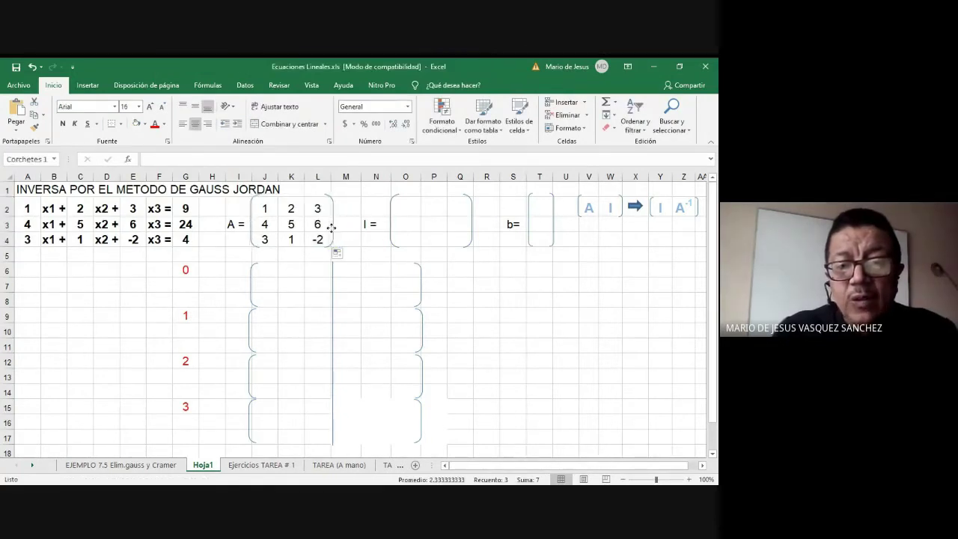
click(330, 227)
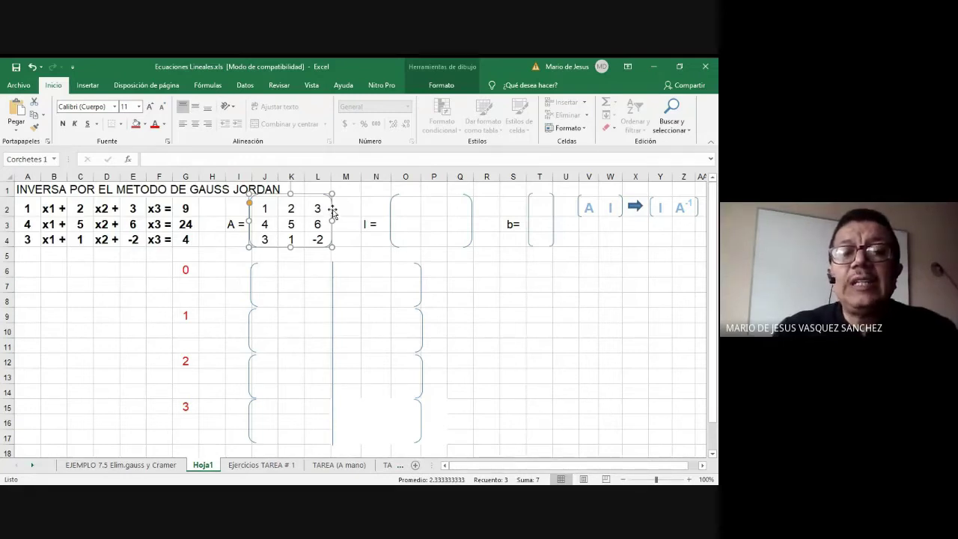
click(479, 274)
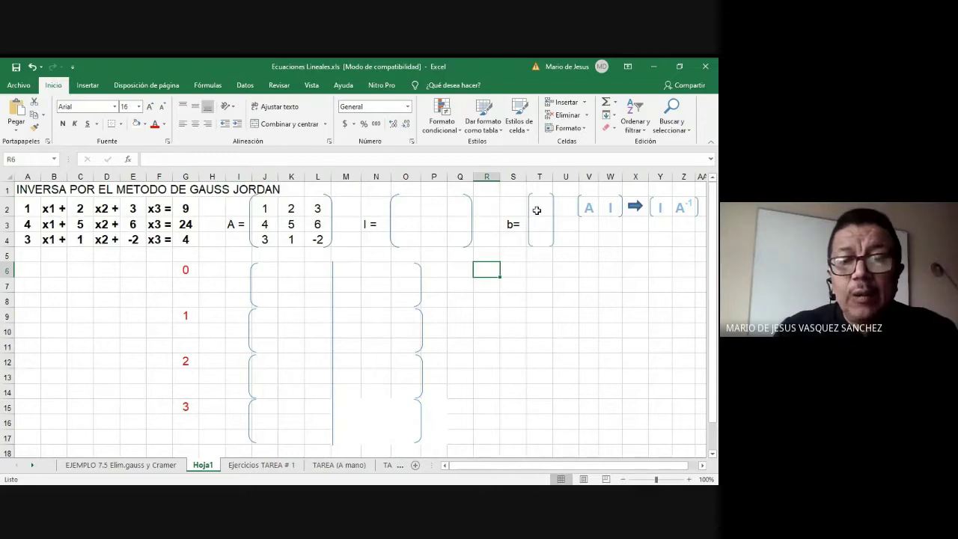
Step: Link T2:T4 to =G2 so vector b shows 9, 24, 4, nudging its bracket right
click(537, 210)
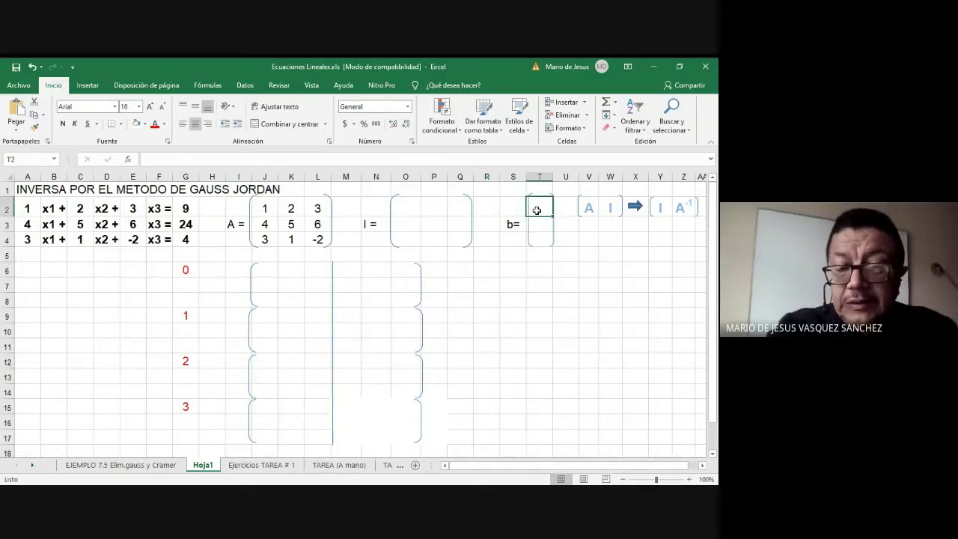
text(=)
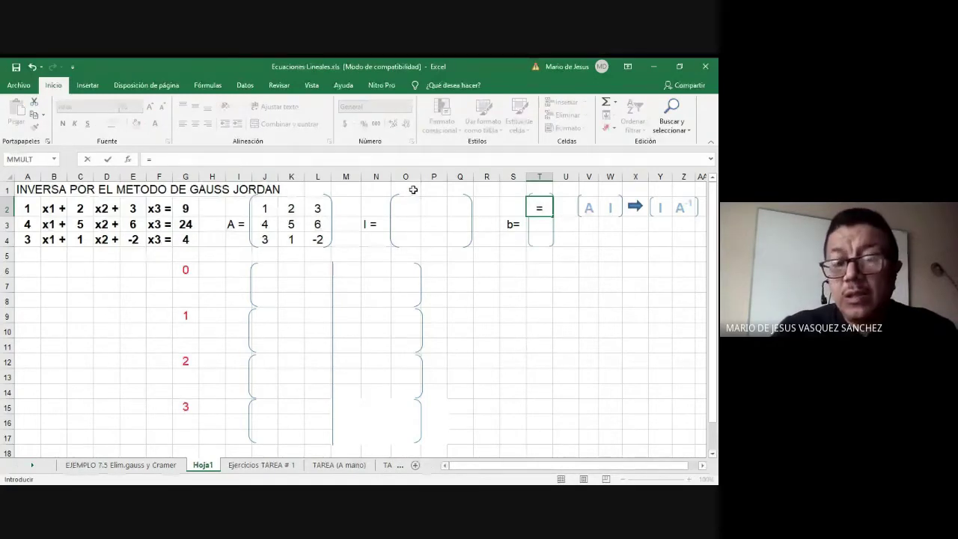
click(186, 210)
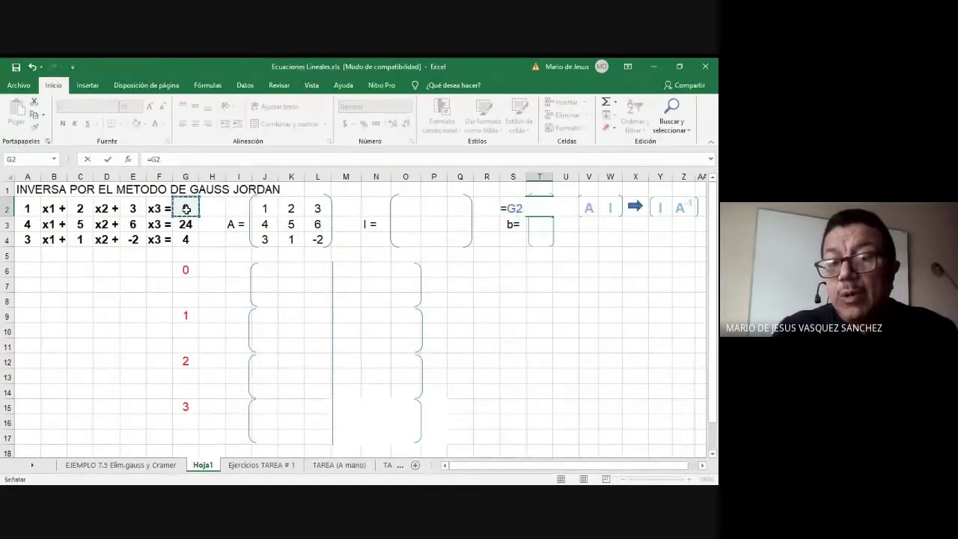
key(Return)
click(552, 238)
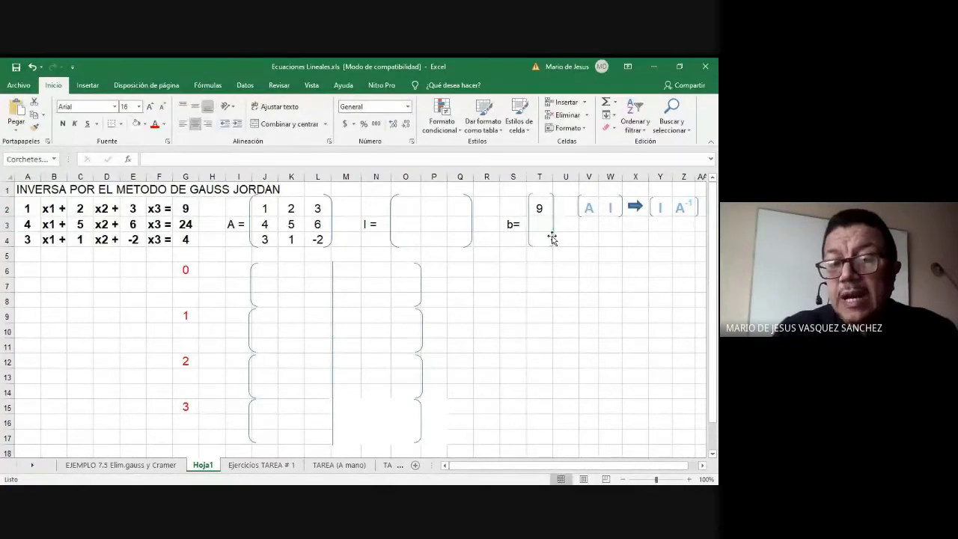
drag(552, 238, 556, 239)
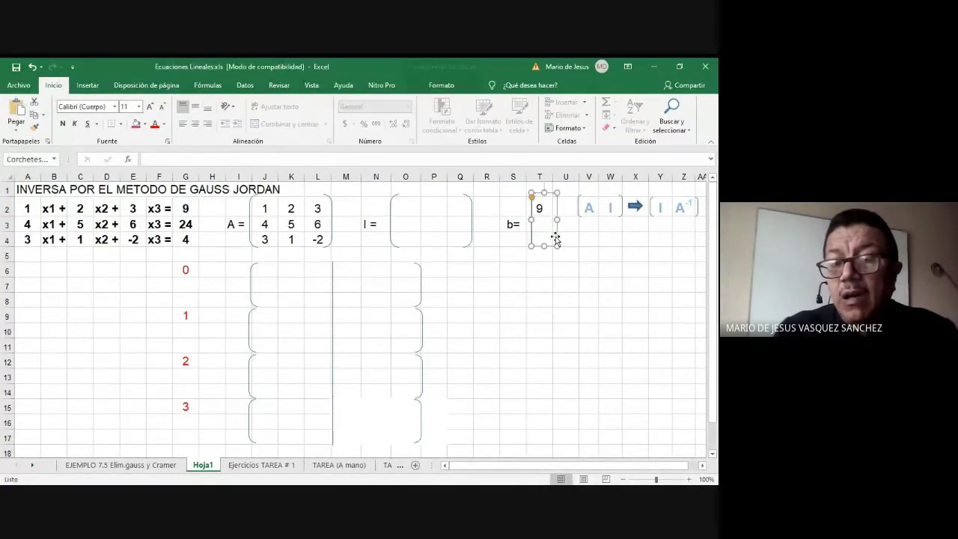
click(539, 209)
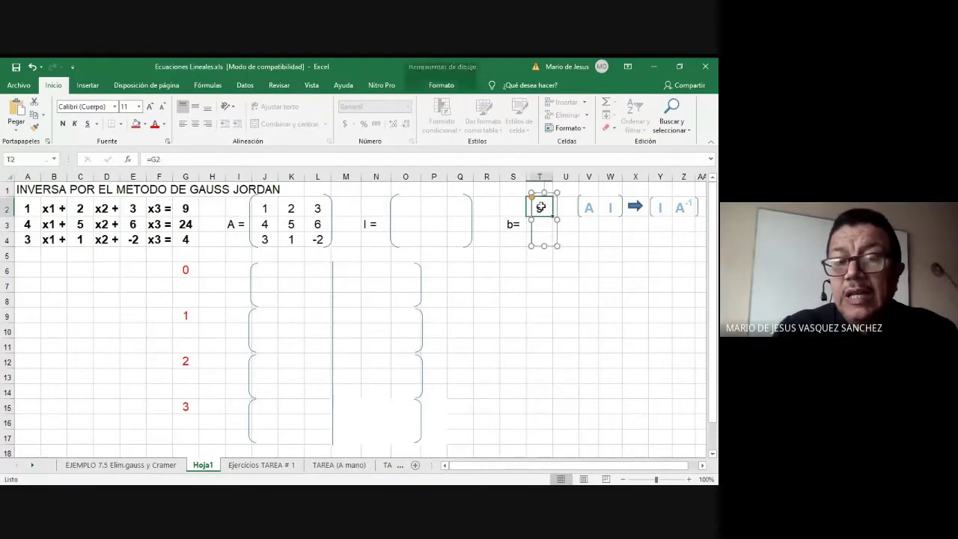
drag(553, 216, 548, 242)
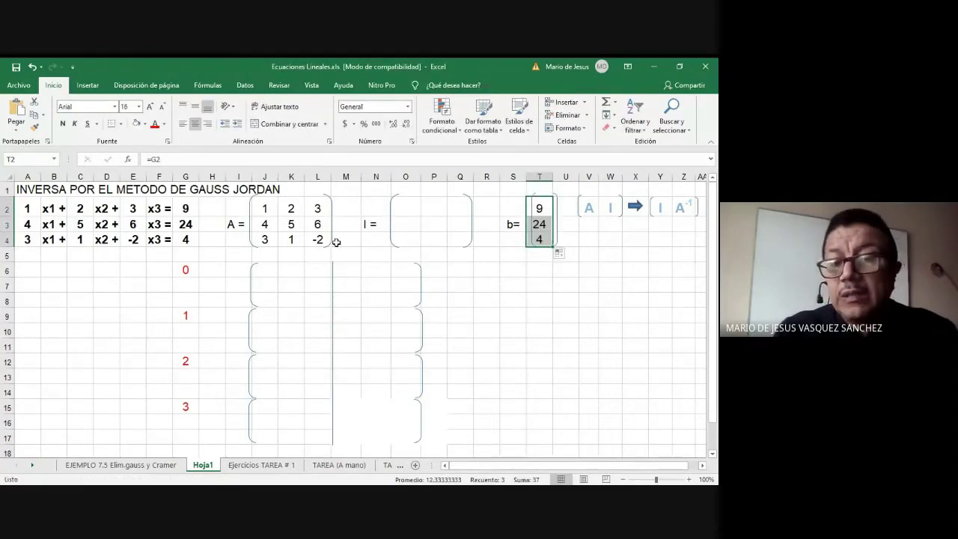
click(552, 236)
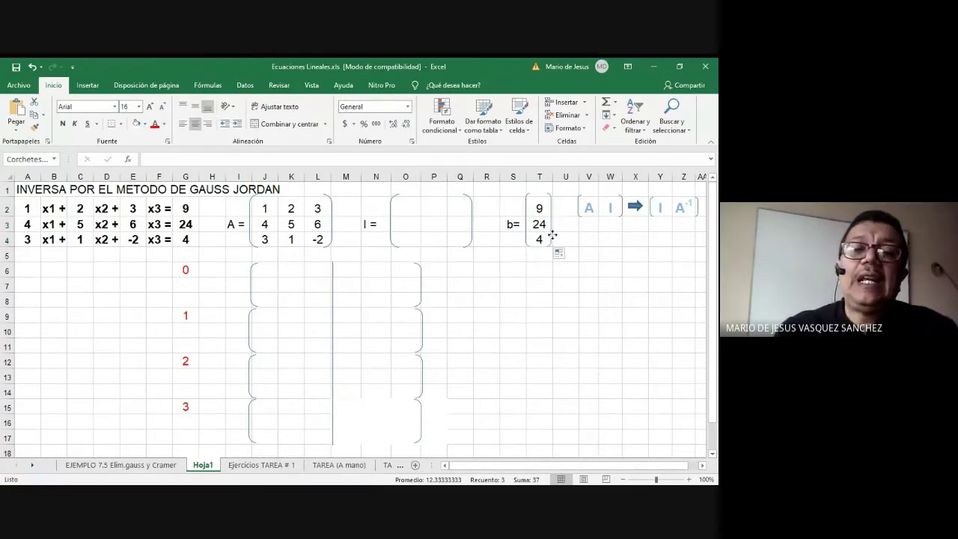
click(512, 284)
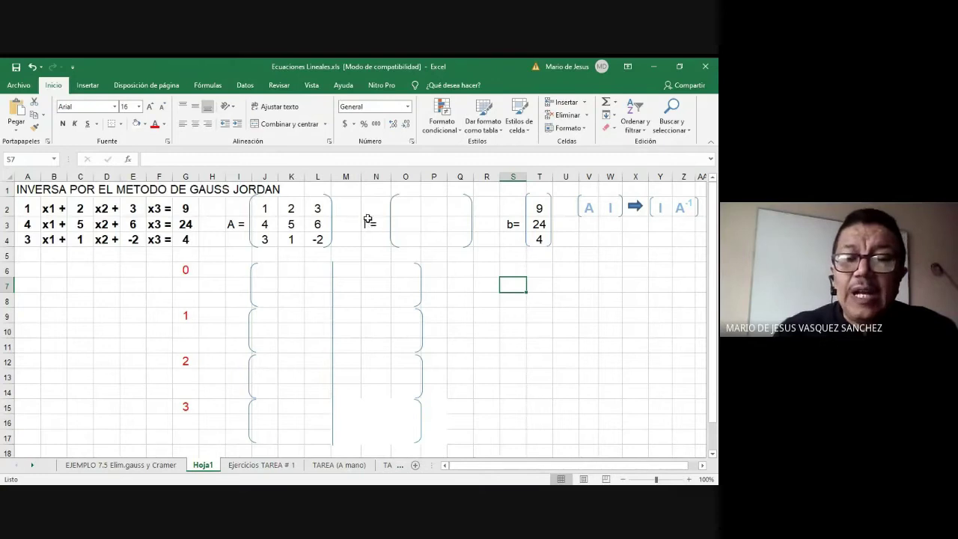
Step: Enter 1, 0, 0 in O2:O4 and 0, 1, 0 in P2:P4 of matrix I
click(404, 210)
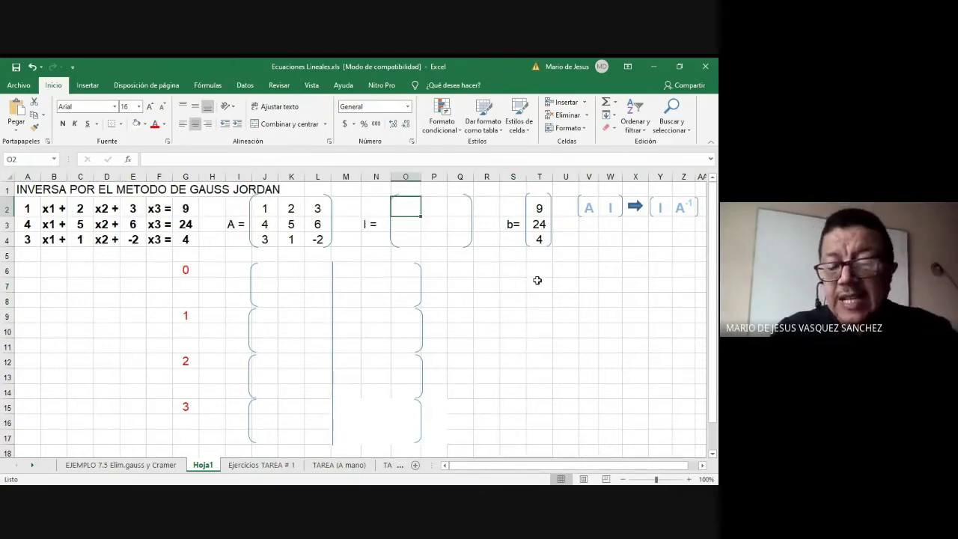
text(1)
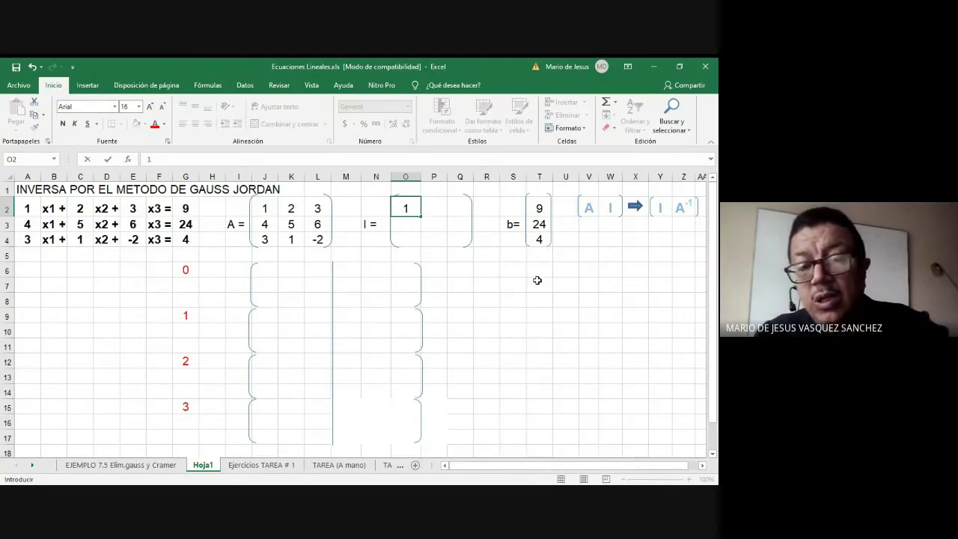
key(Return)
text(0)
key(Return)
text(0)
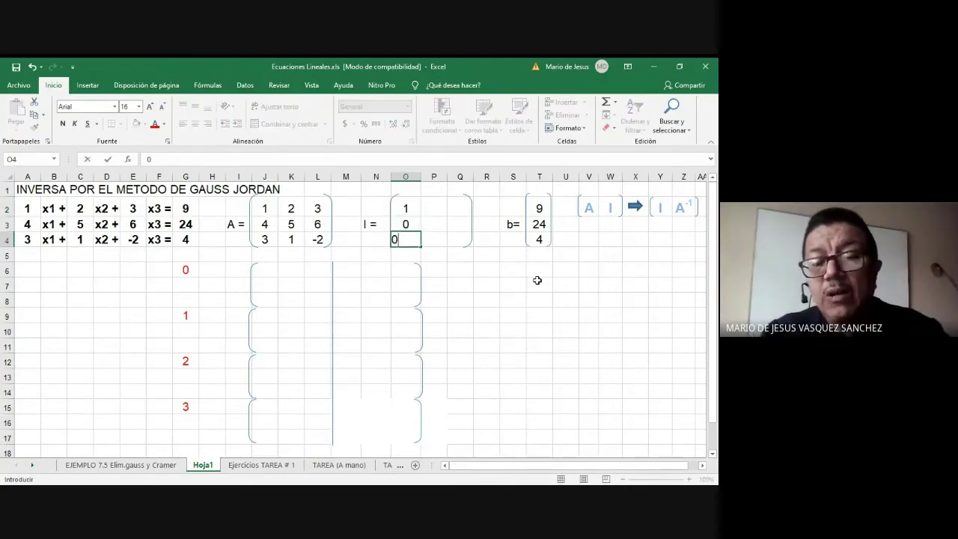
key(Return)
click(435, 205)
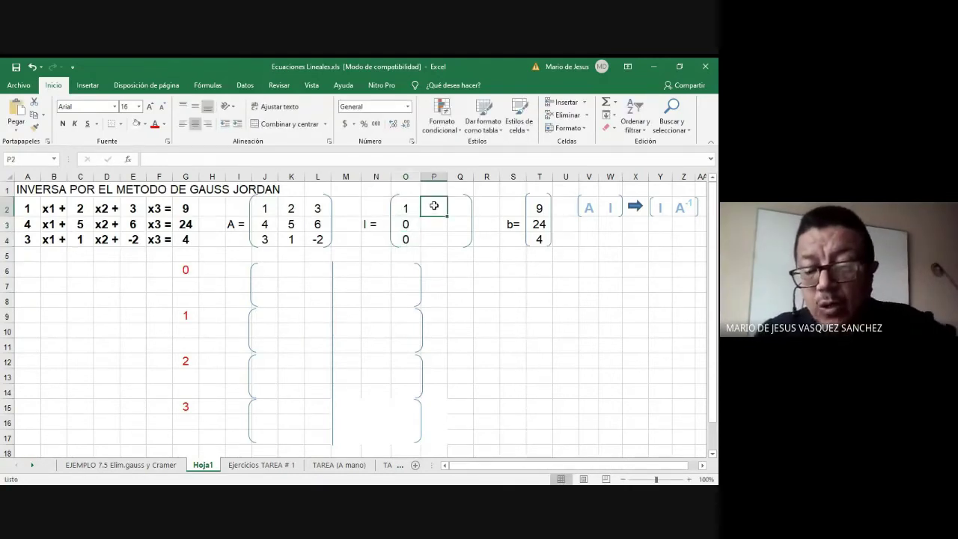
text(0)
key(Return)
text(1)
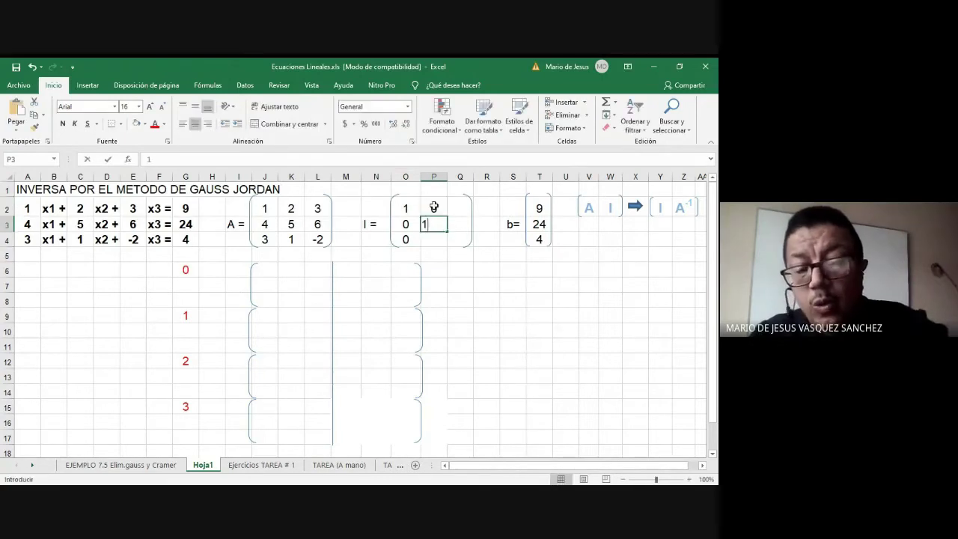
key(Return)
text(0)
key(Return)
Step: Enter 0, 0, 1 in Q2:Q4 to complete the 3×3 identity matrix
click(460, 212)
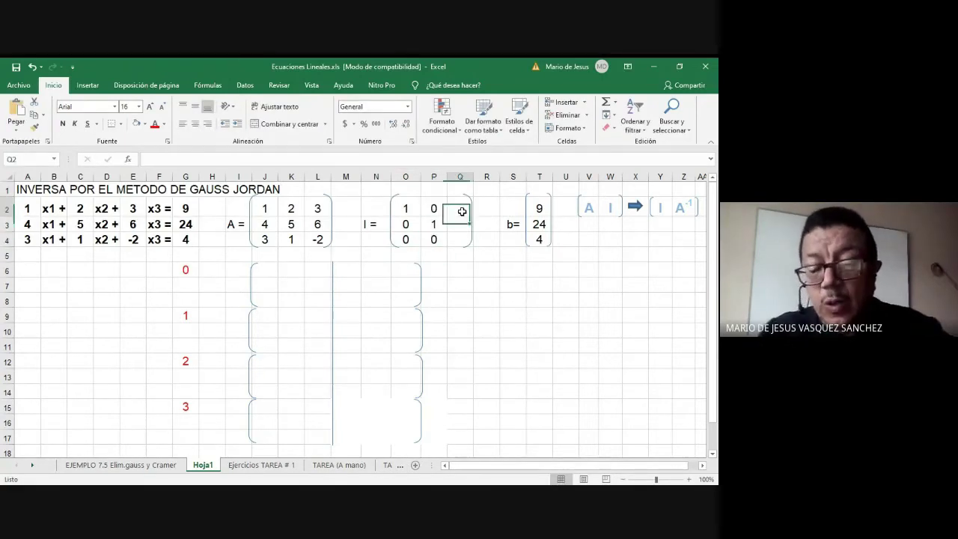
text(0)
key(Return)
text(0)
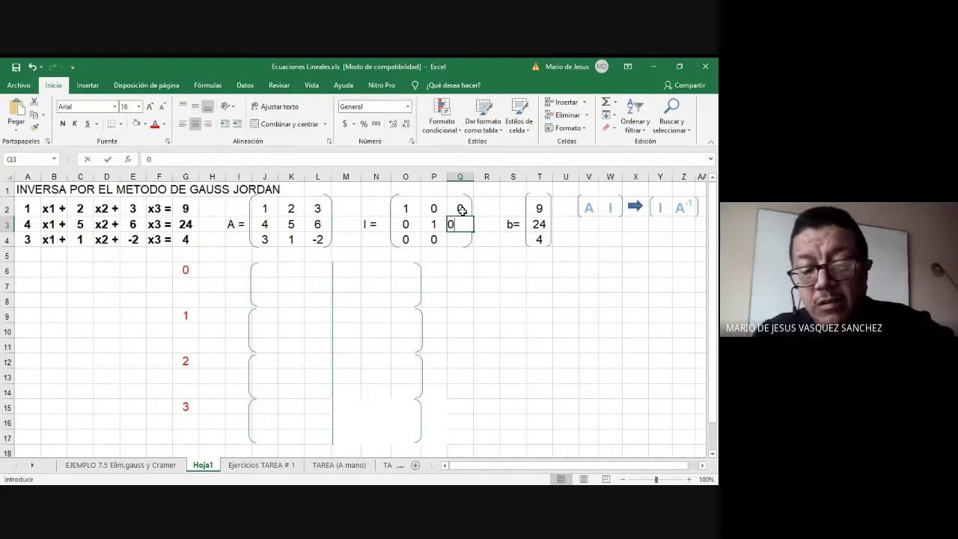
key(Return)
text(1)
key(Return)
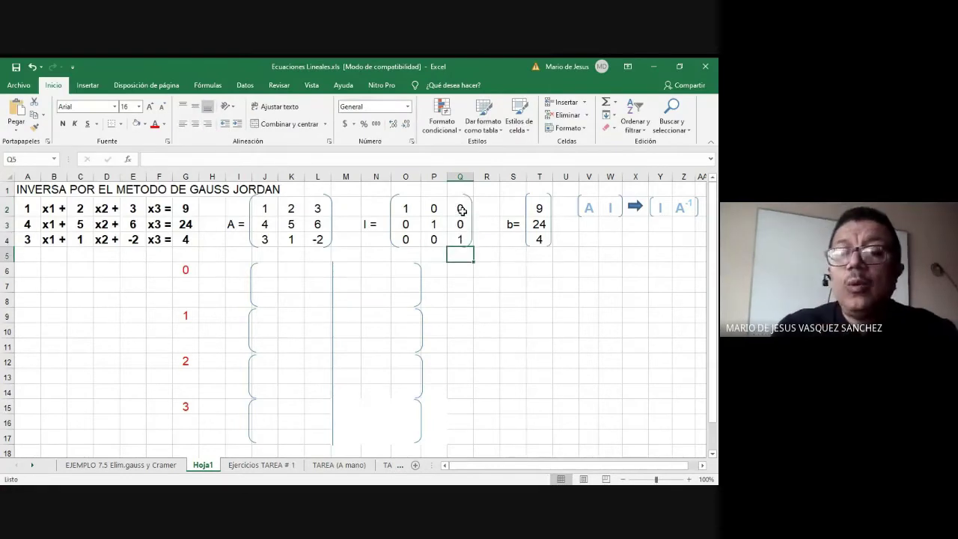
Step: Make the diagonal 1s in O2 and P3 bold
click(404, 208)
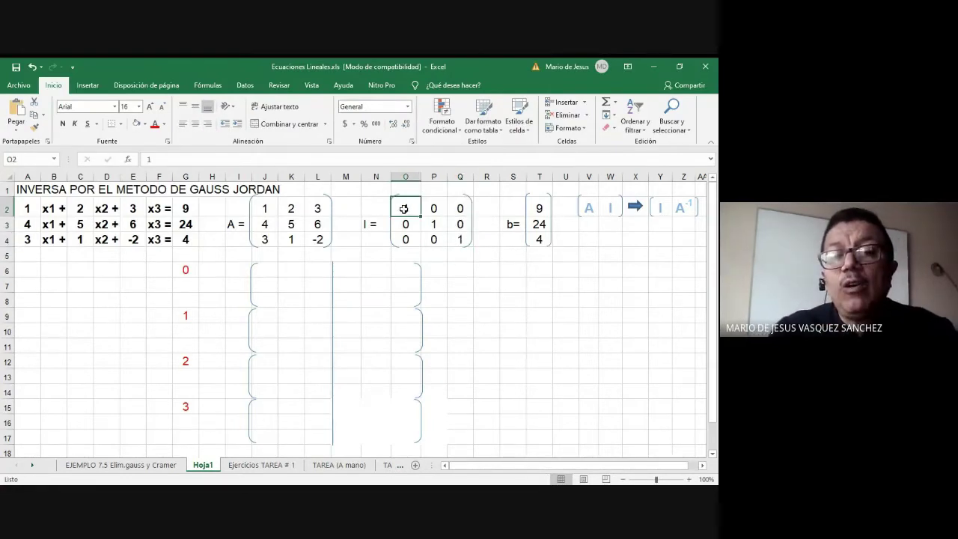
click(63, 123)
click(434, 225)
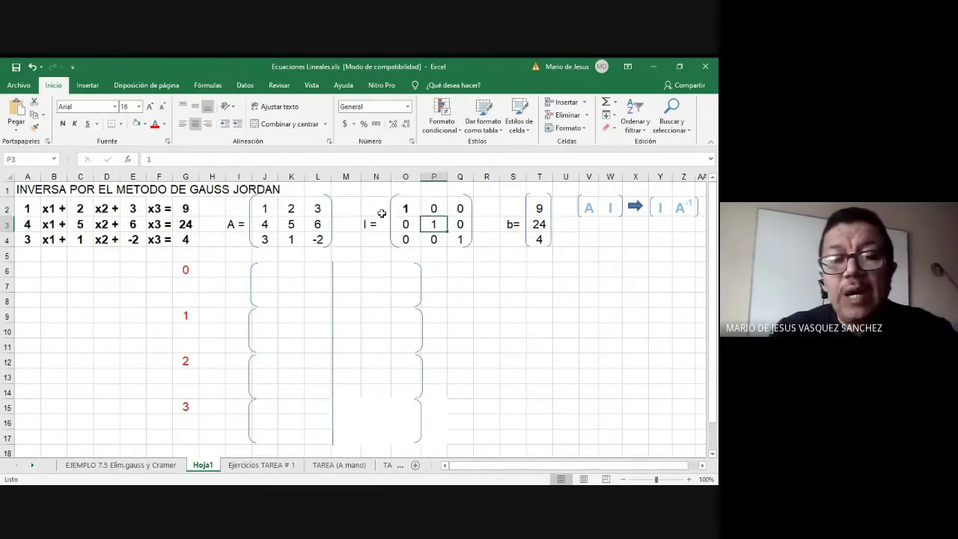
click(62, 124)
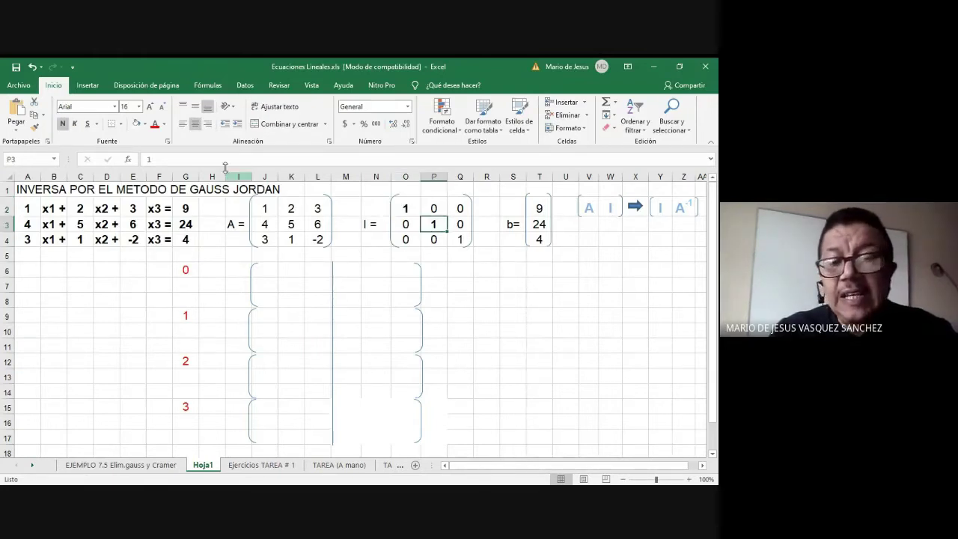
click(460, 239)
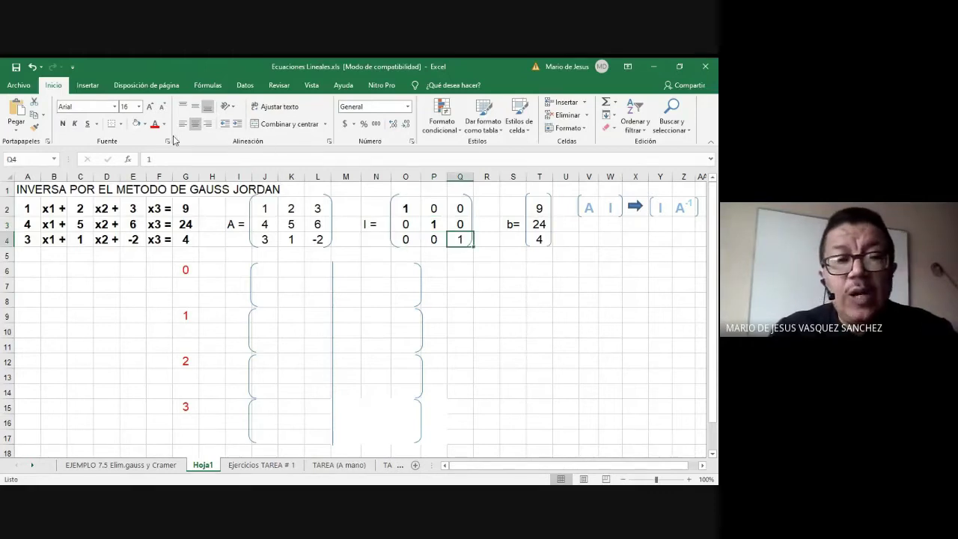
Step: Make the bottom-right diagonal 1 in Q4 bold
click(63, 124)
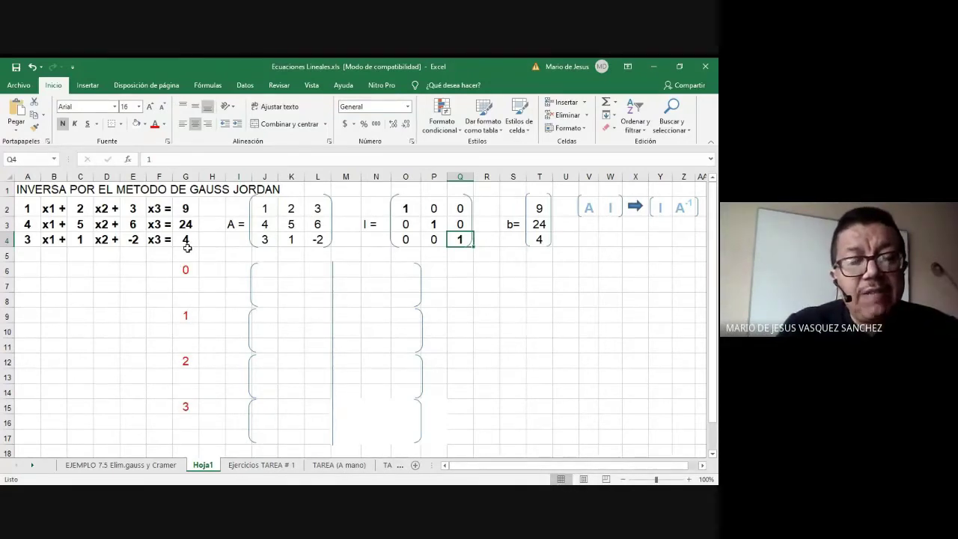
Step: Review the step labels, then start a formula with = in J6 of the step-0 block
click(190, 318)
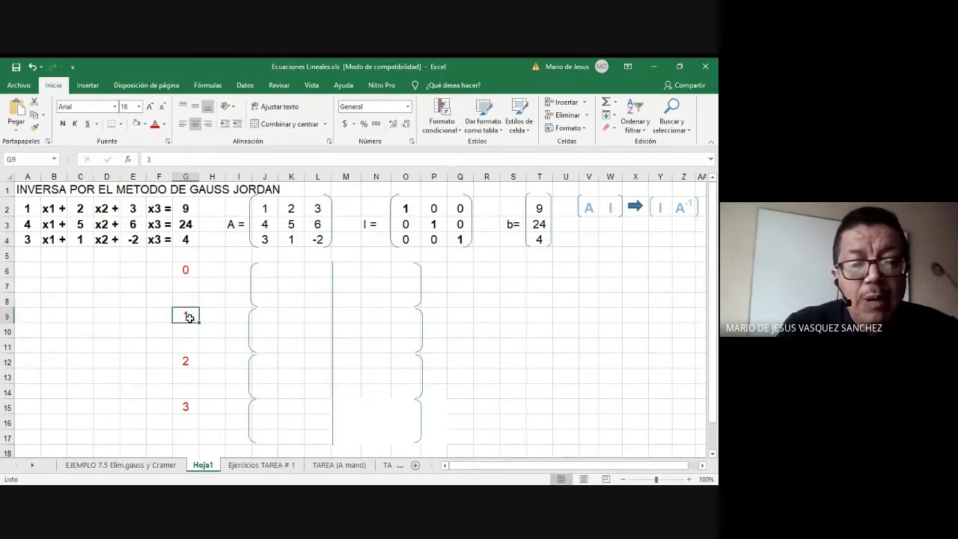
click(188, 363)
click(188, 409)
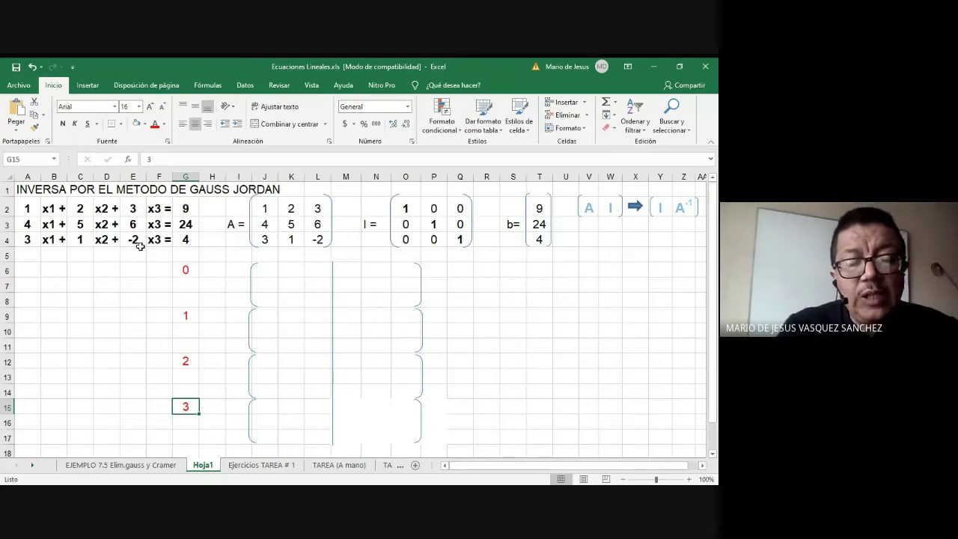
click(188, 269)
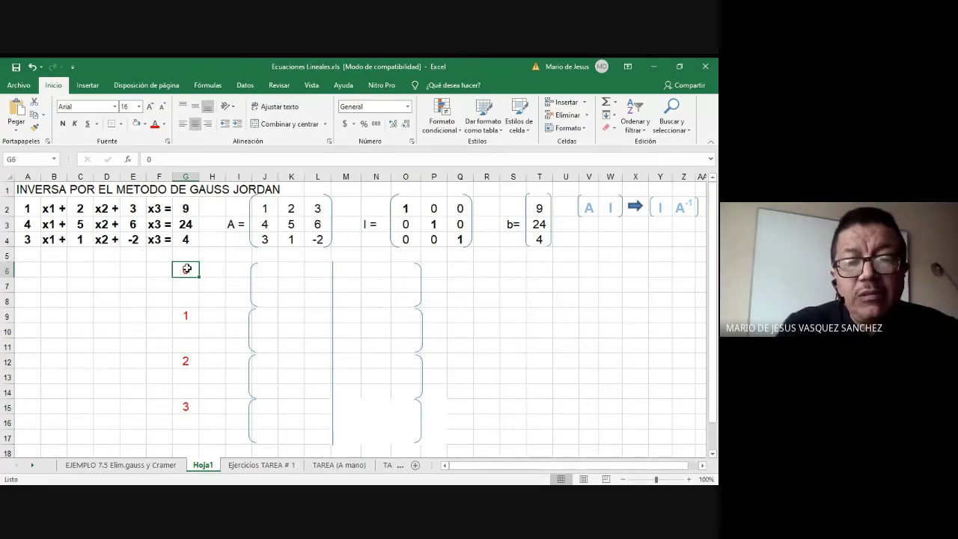
click(264, 271)
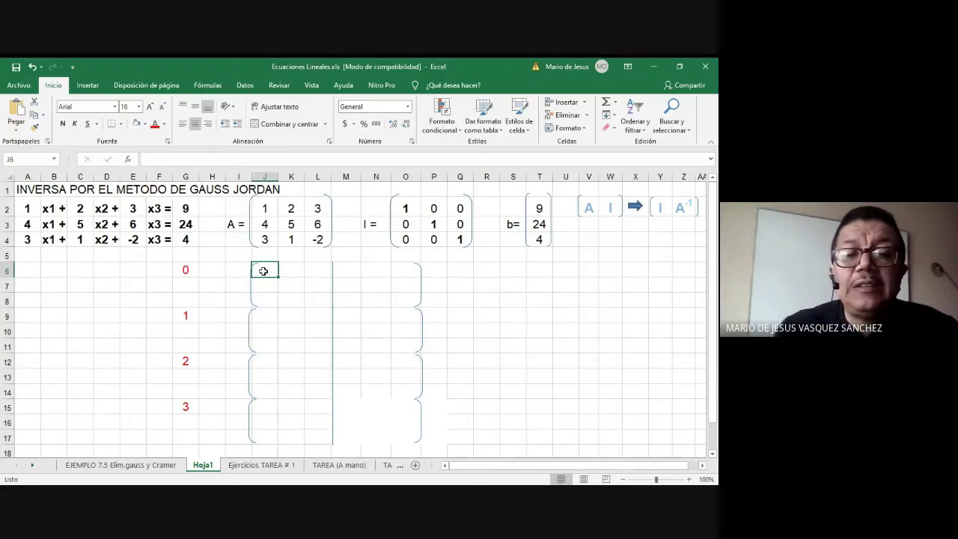
text(=)
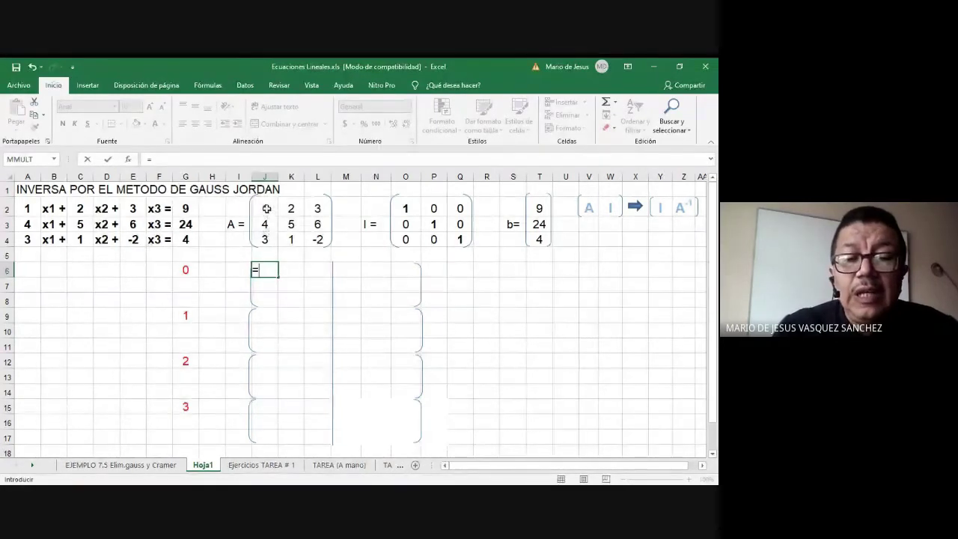
Step: Link J6 to J2 and fill J6:L8, copying matrix A as 1 2 3 / 4 5 6 / 3 1 -2
click(267, 208)
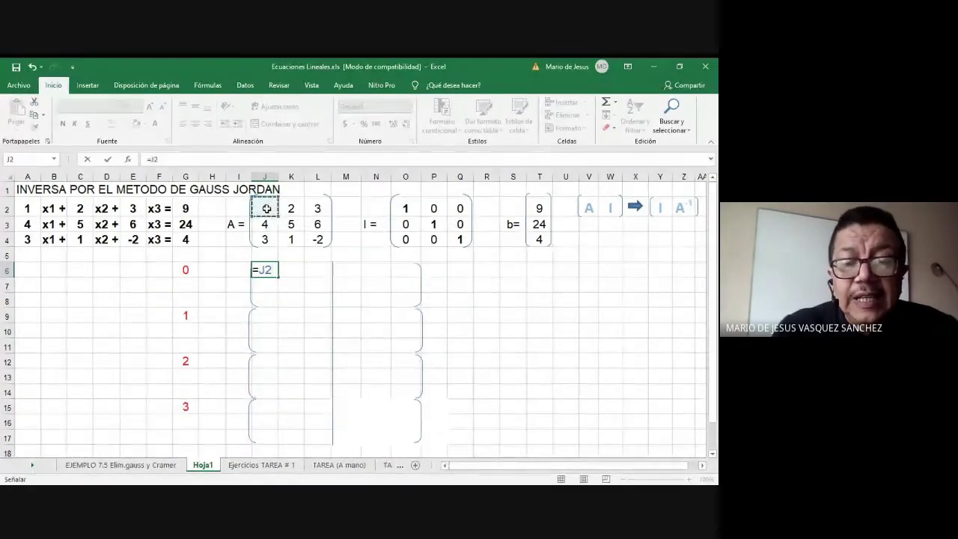
key(Return)
click(267, 272)
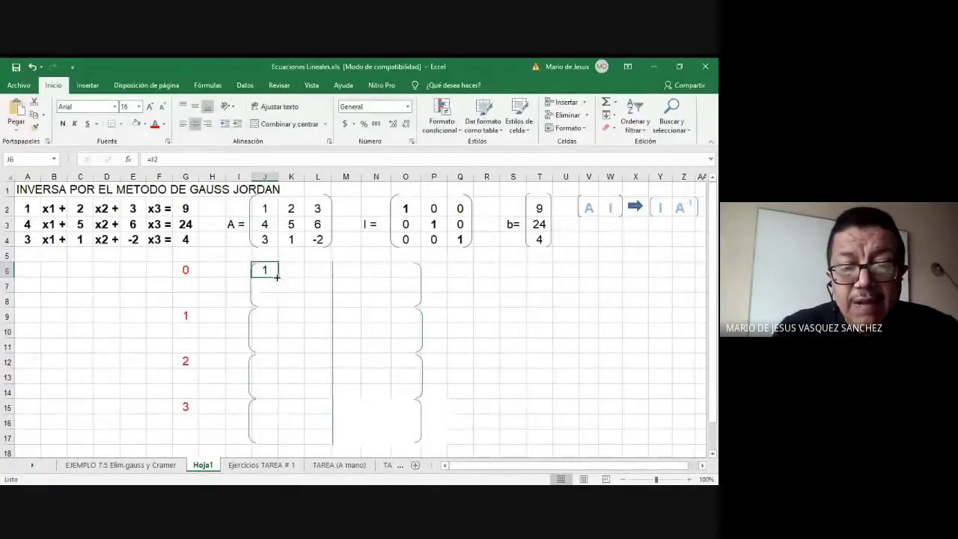
drag(277, 277, 277, 302)
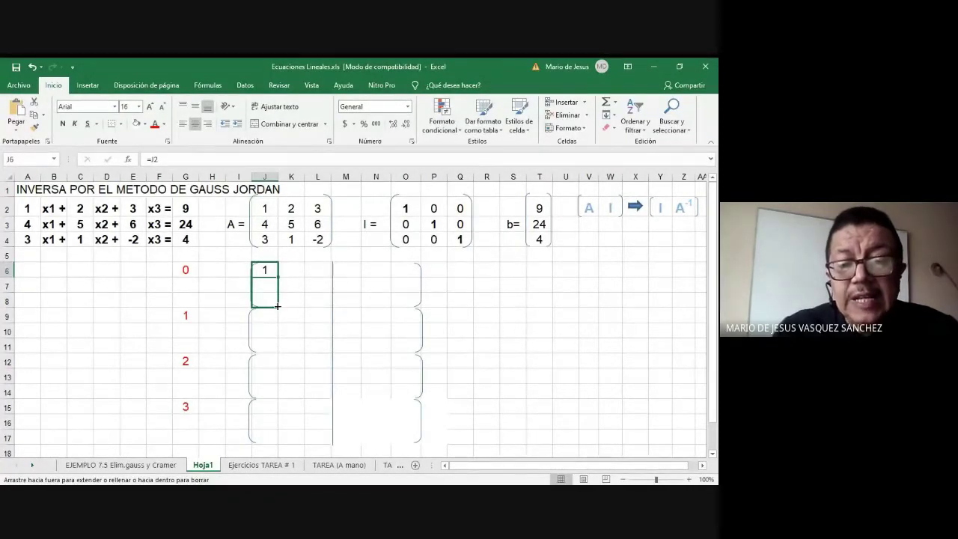
drag(307, 307, 323, 313)
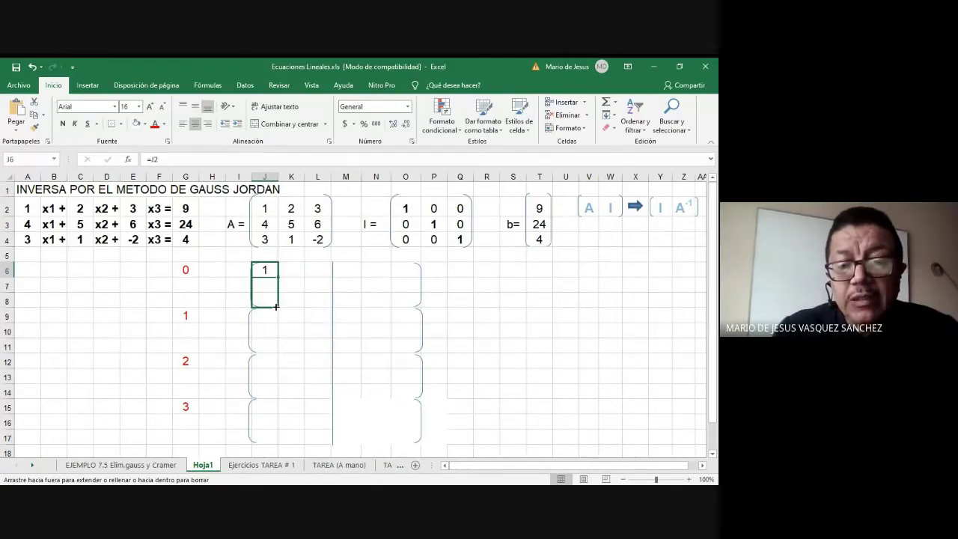
drag(321, 319, 276, 307)
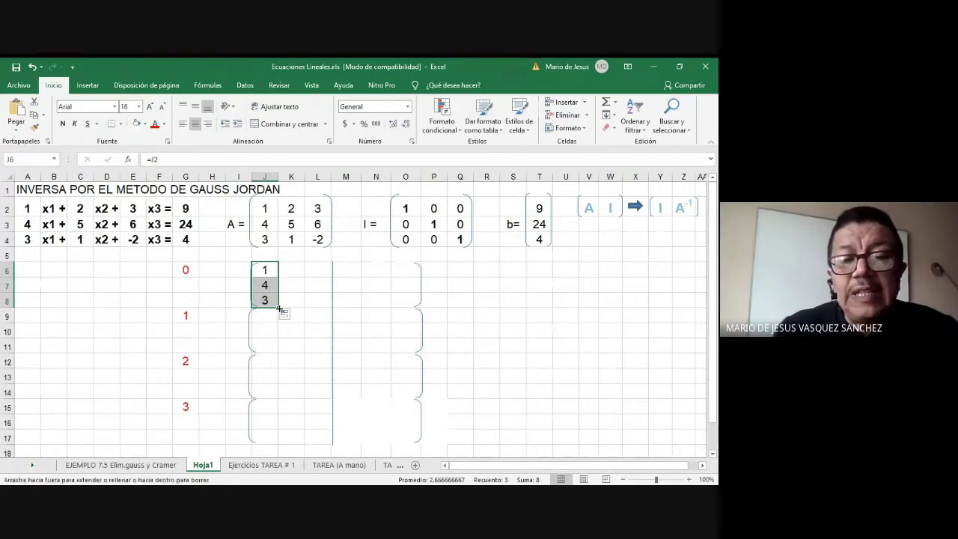
drag(278, 308, 333, 308)
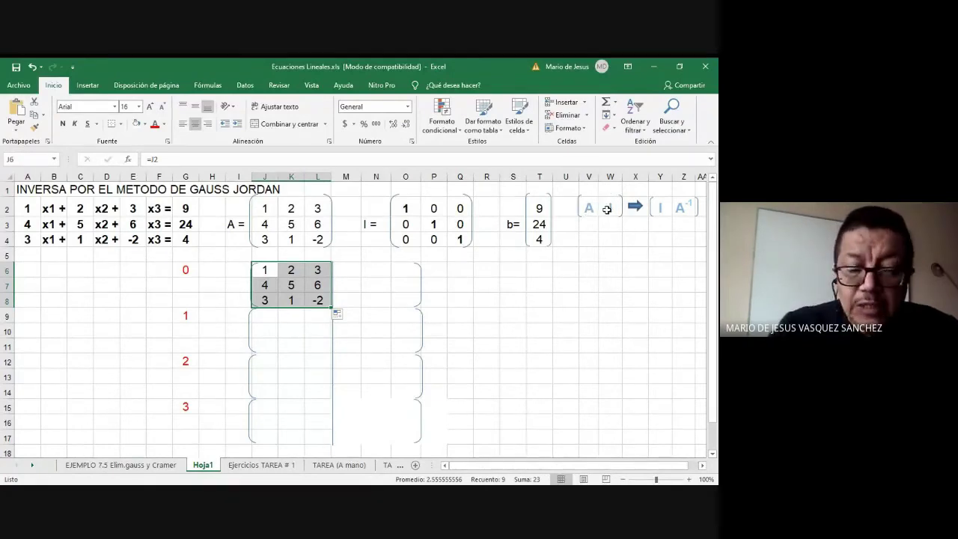
click(351, 273)
Step: Link M6 to =O2 and fill through O8 so the step-0 block's right half reproduces the identity
text(=)
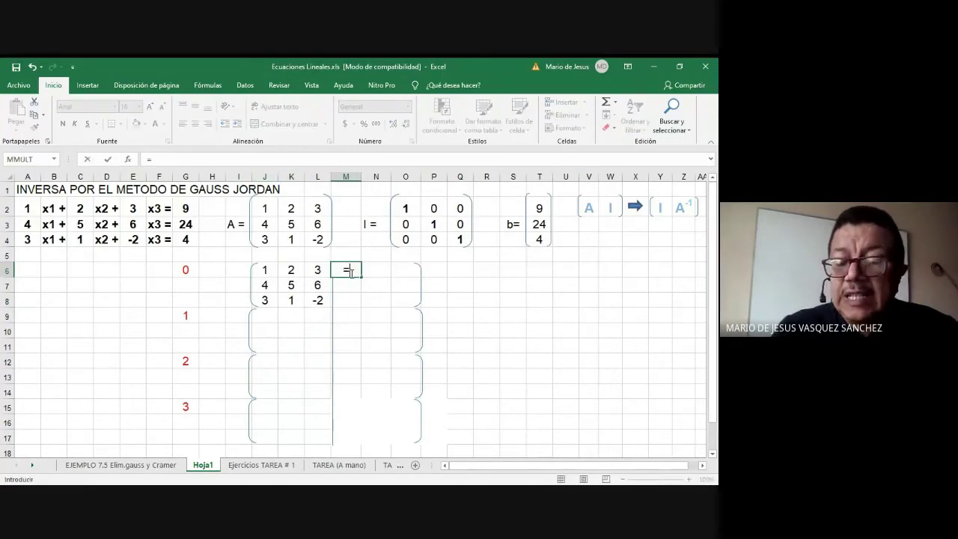
click(409, 209)
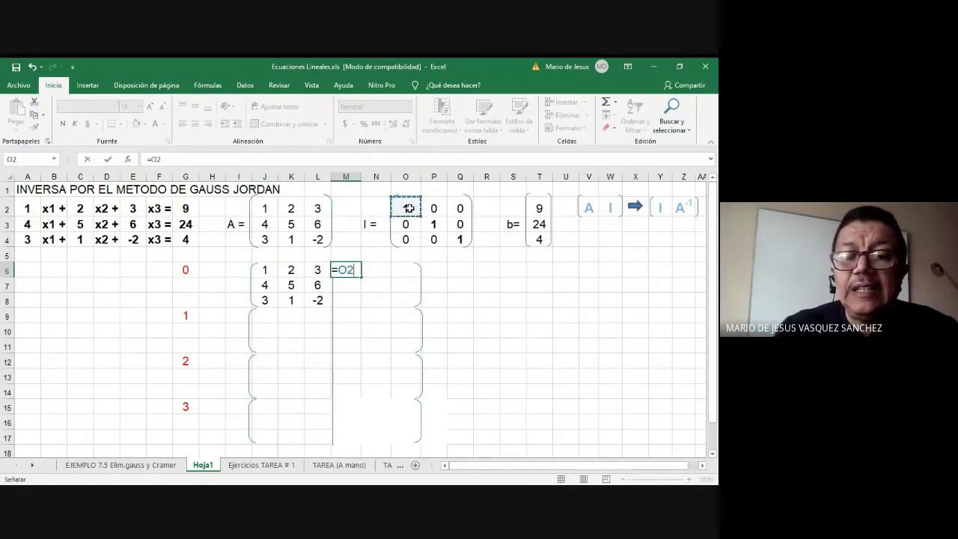
key(Return)
click(346, 271)
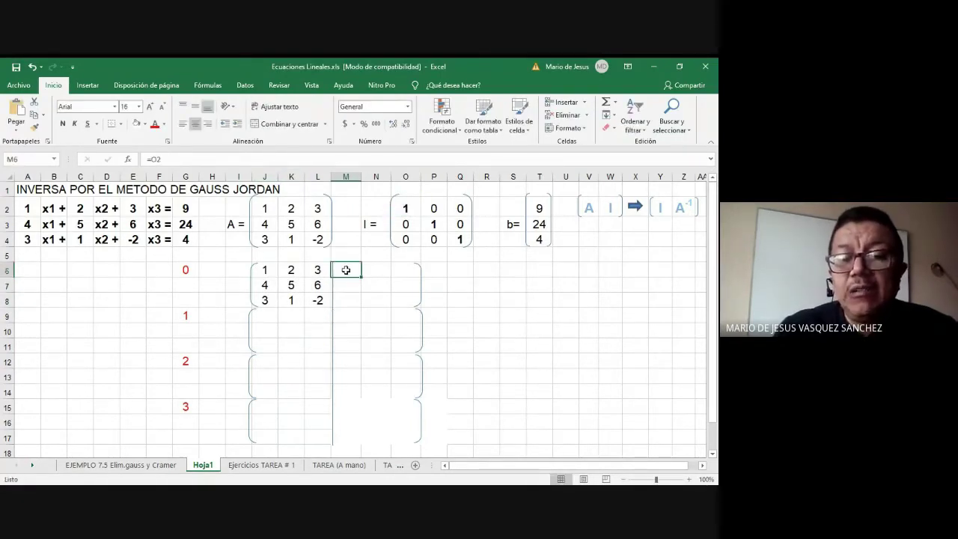
mouse_move(361, 278)
mouse_down()
mouse_move(360, 307)
mouse_move(411, 309)
mouse_up()
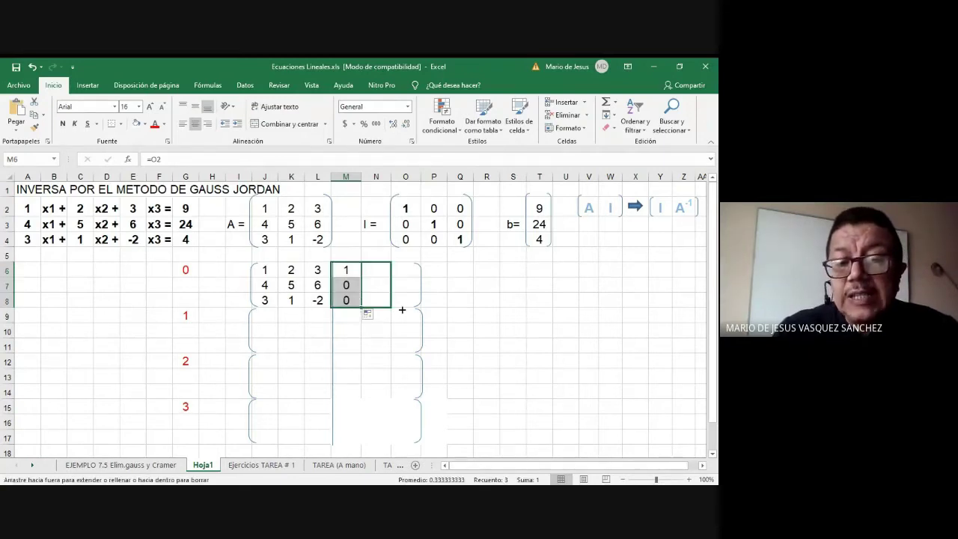
click(291, 286)
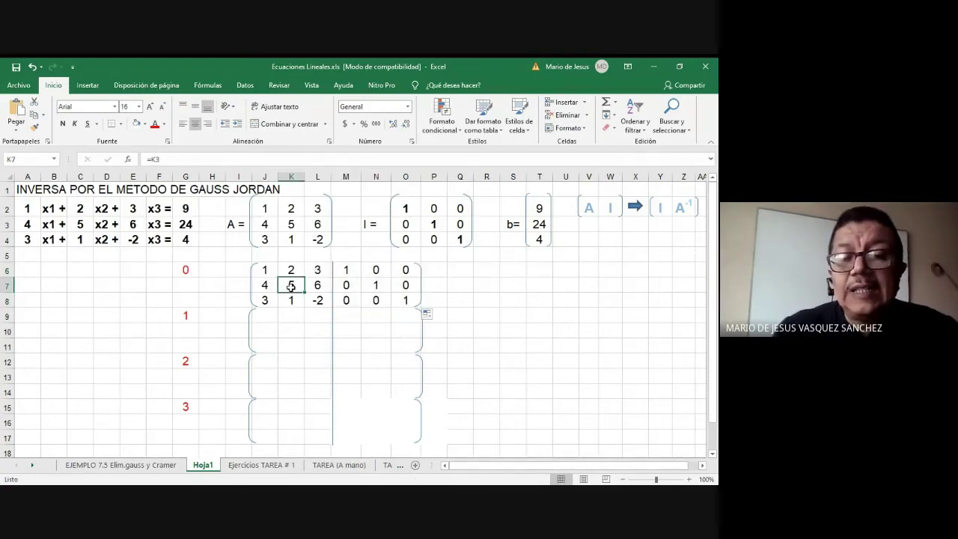
click(374, 285)
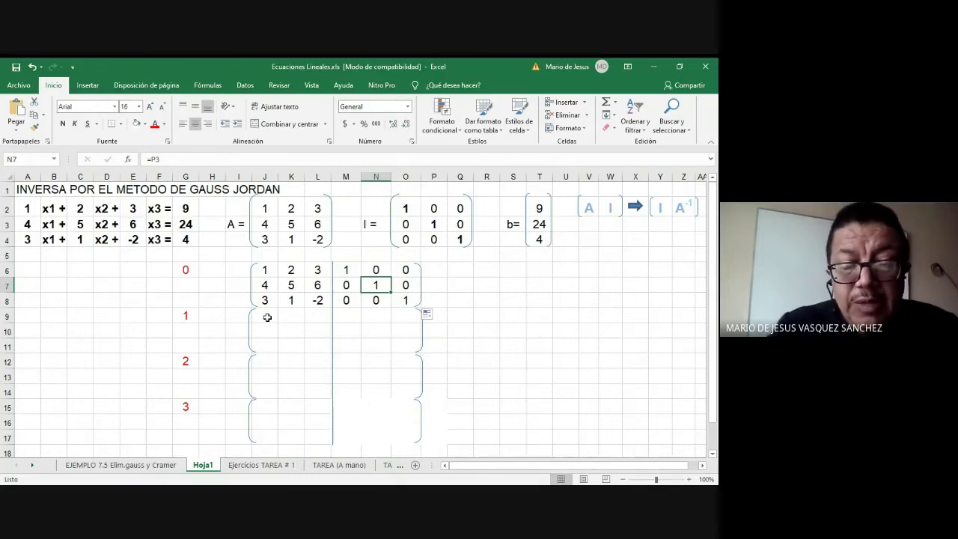
Step: Enter =J6*(1/$J$6) in J9 so step 1's first entry shows 1
click(267, 317)
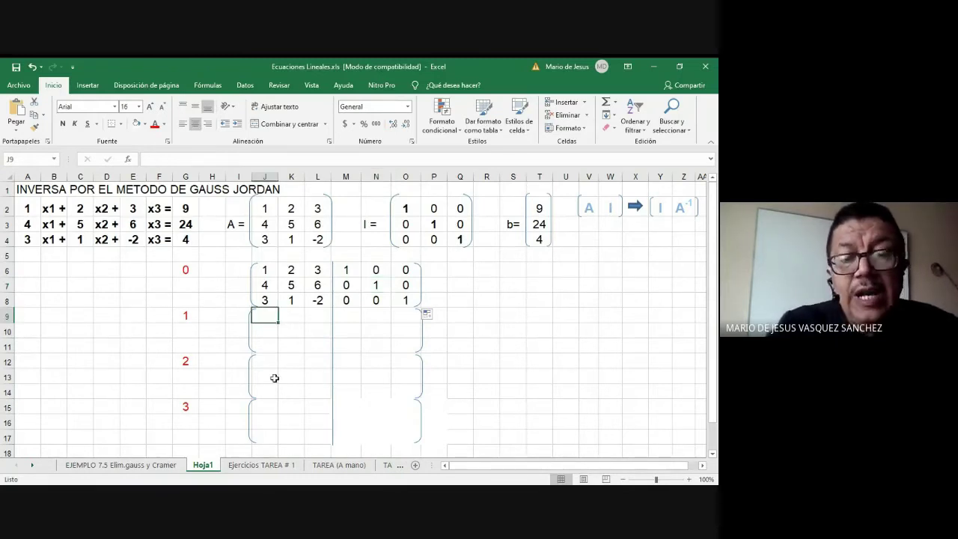
text(=)
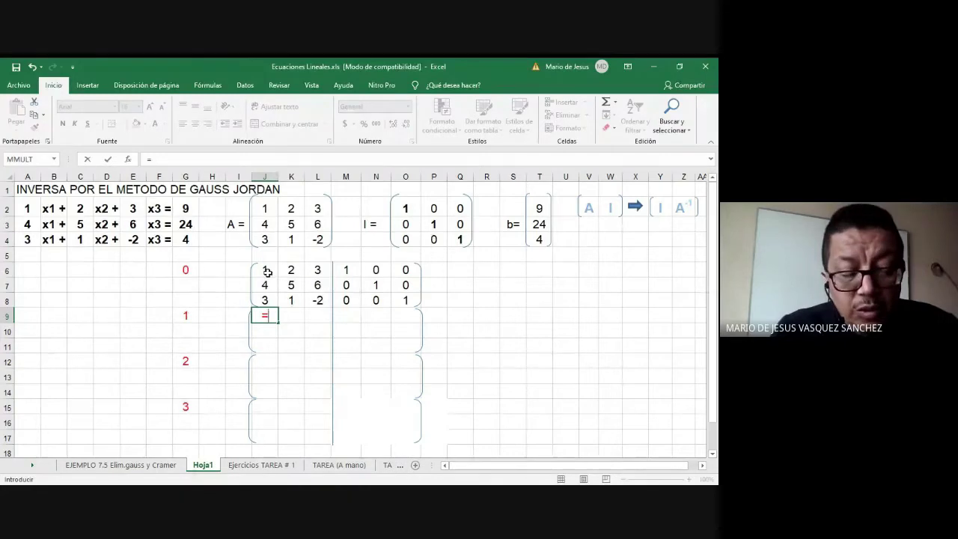
click(267, 273)
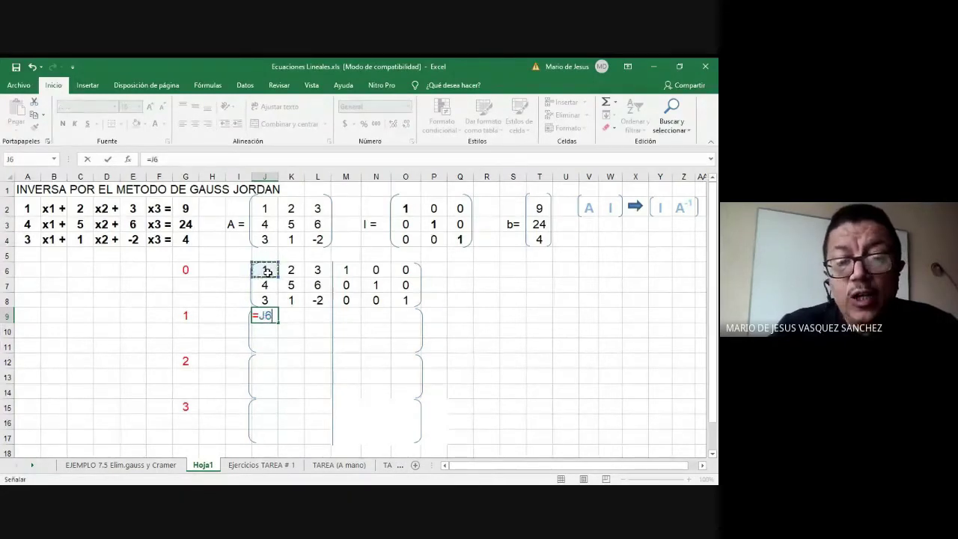
text(*)
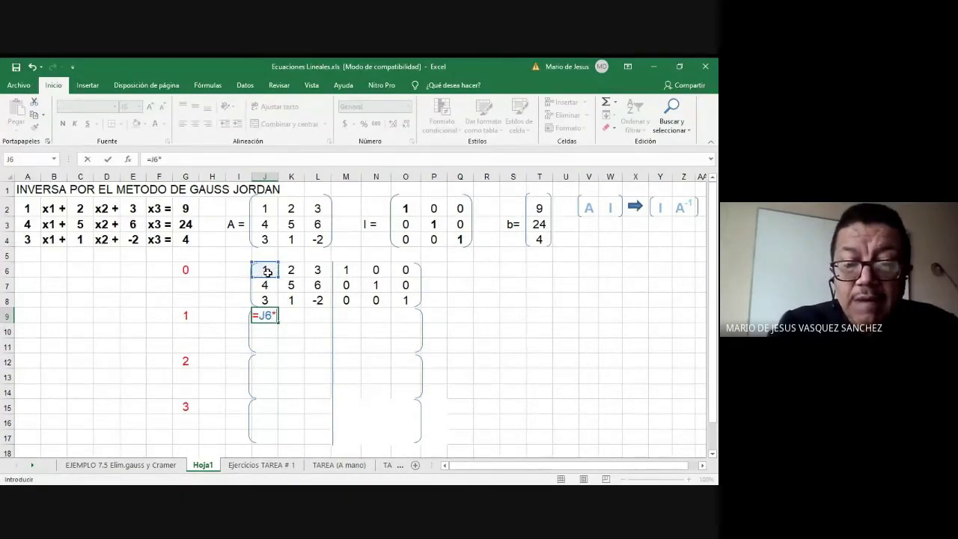
text(()
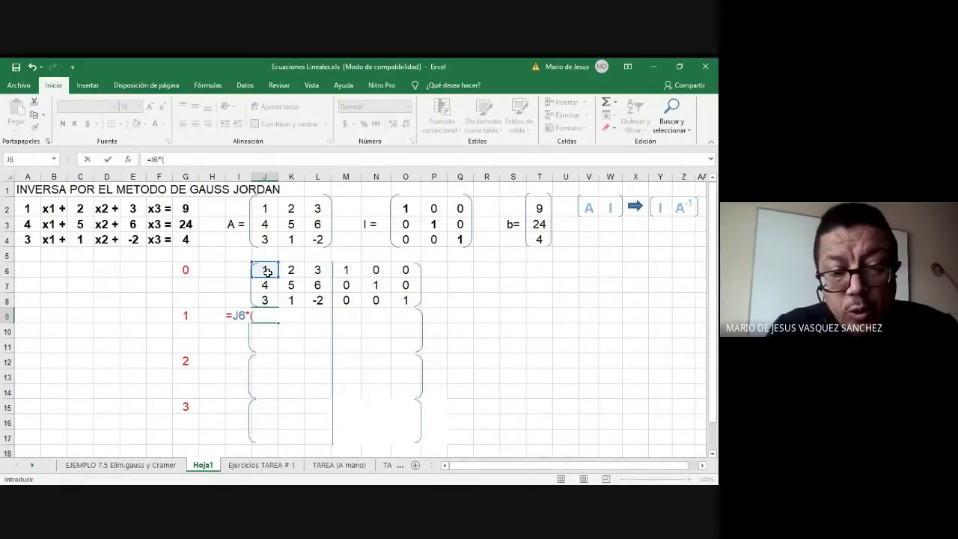
text(1)
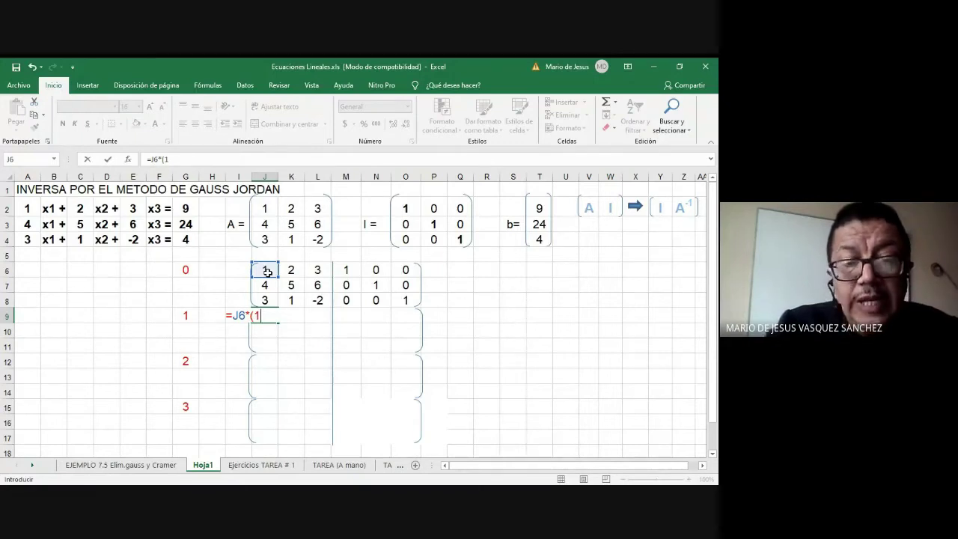
text(/)
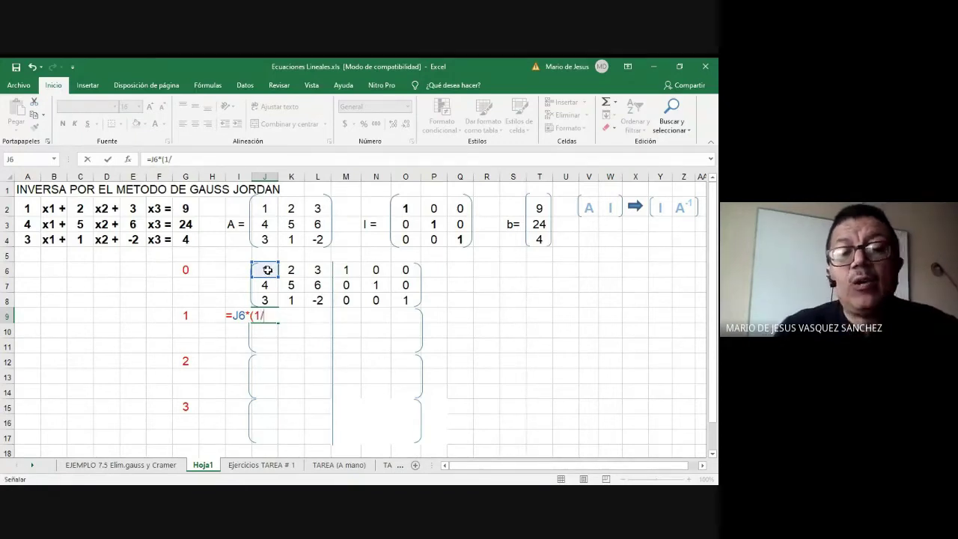
click(268, 272)
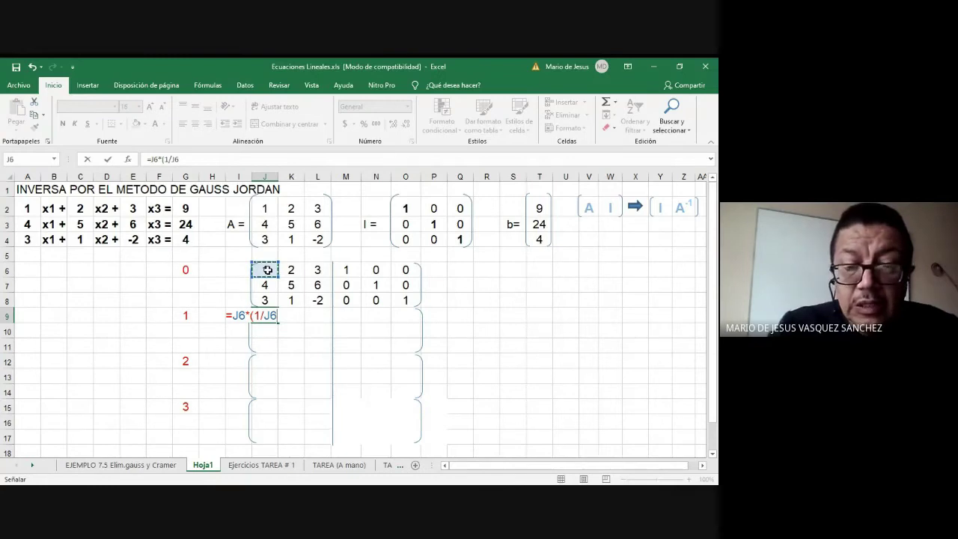
text())
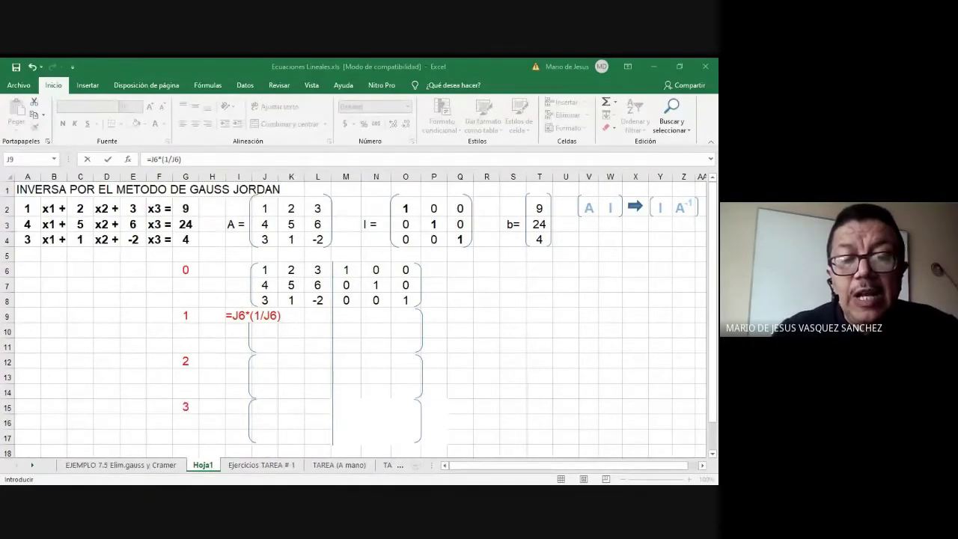
click(271, 315)
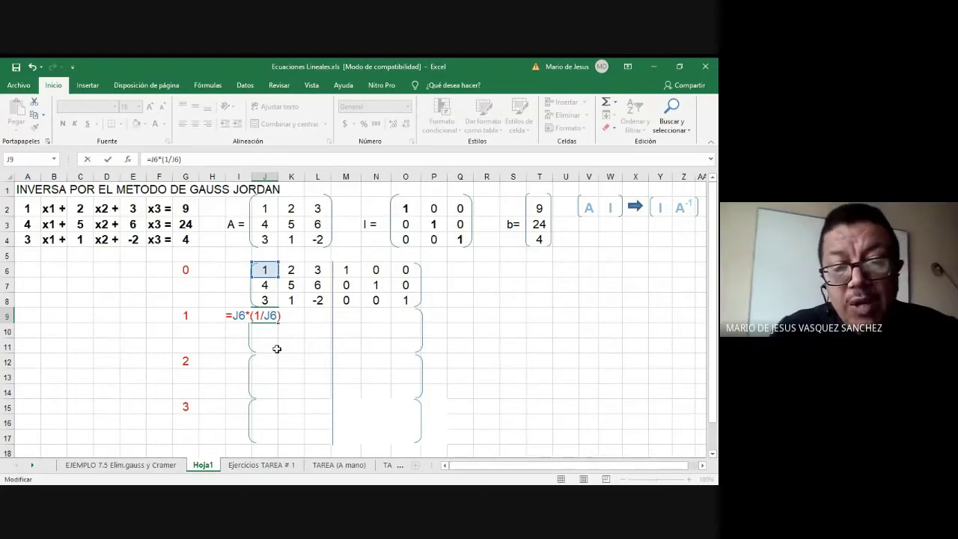
key(F4)
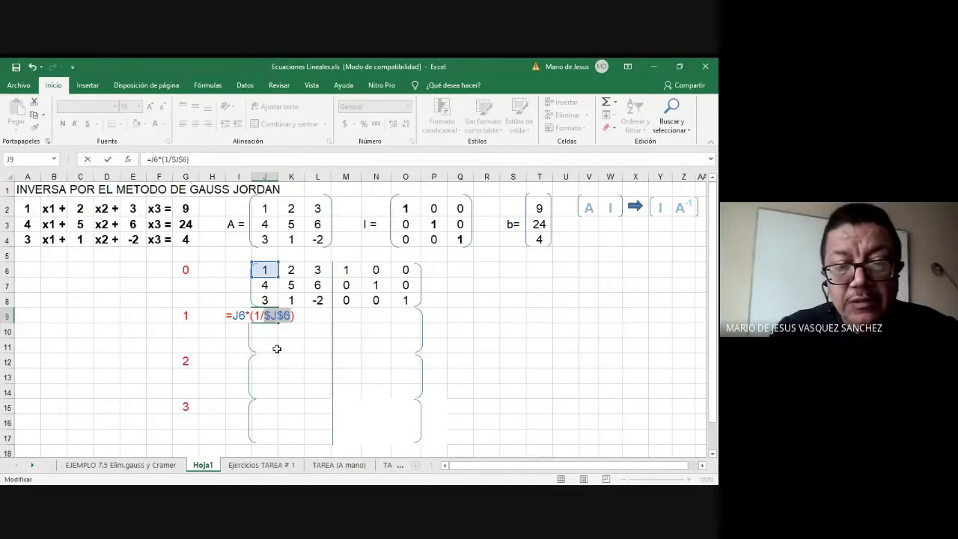
key(Return)
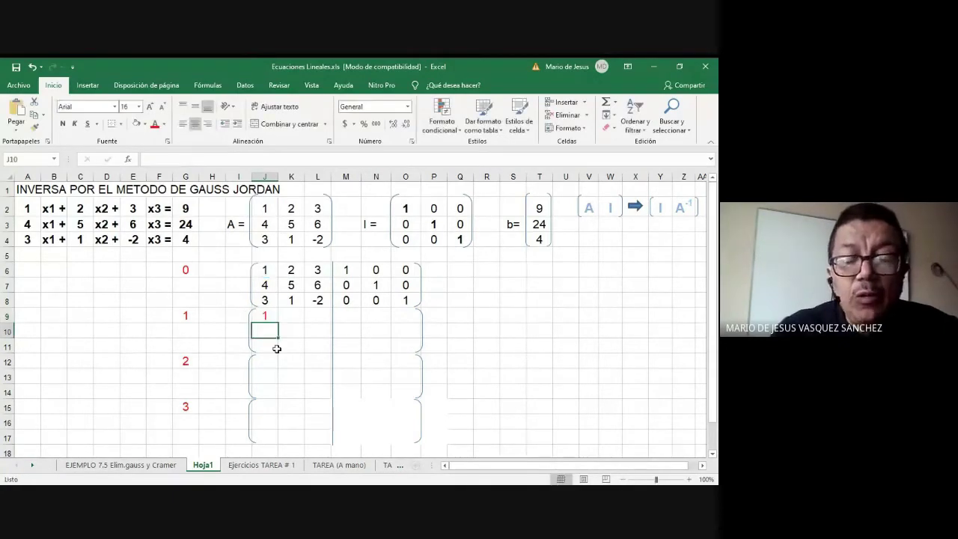
Step: Fill J9's pivot formula right to O9, giving the row 1 2 3 1 0 0
click(266, 318)
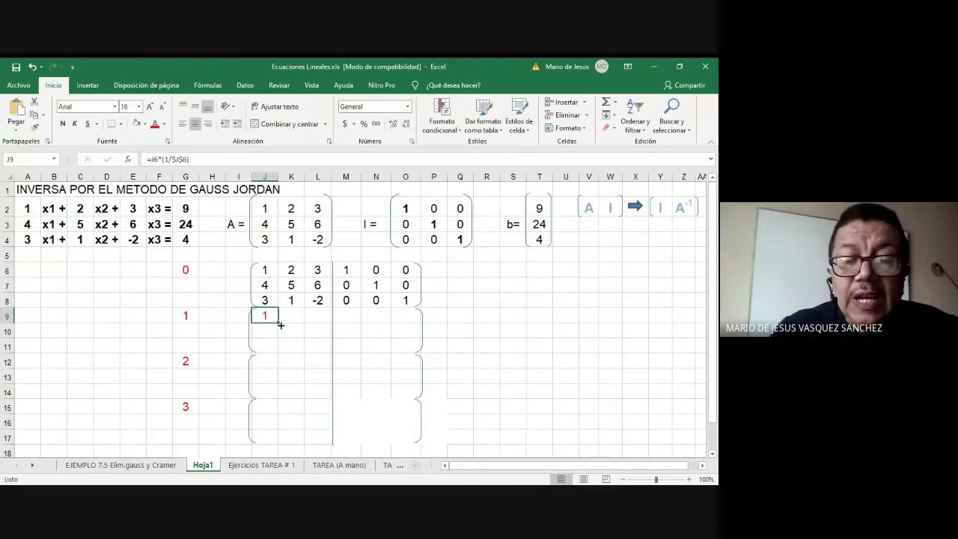
drag(277, 322, 321, 324)
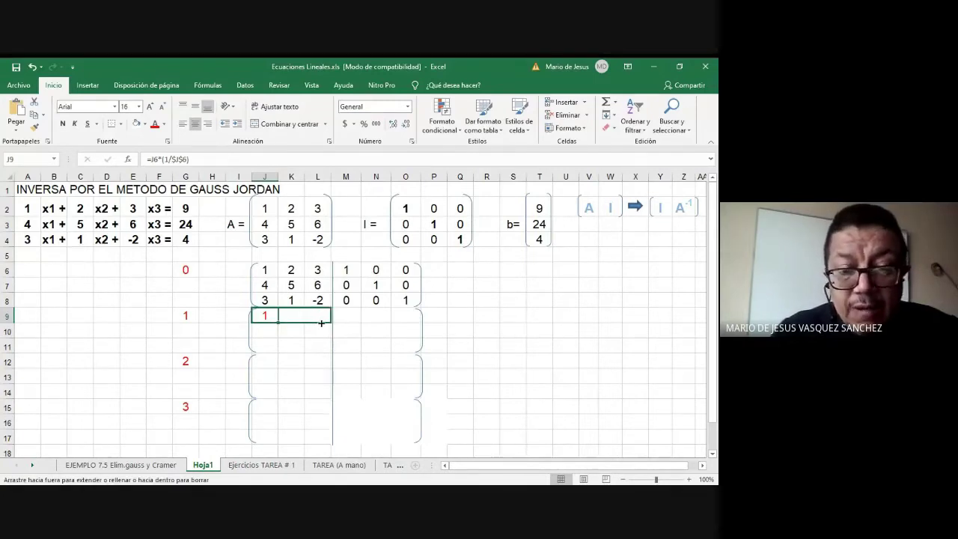
drag(320, 323, 324, 322)
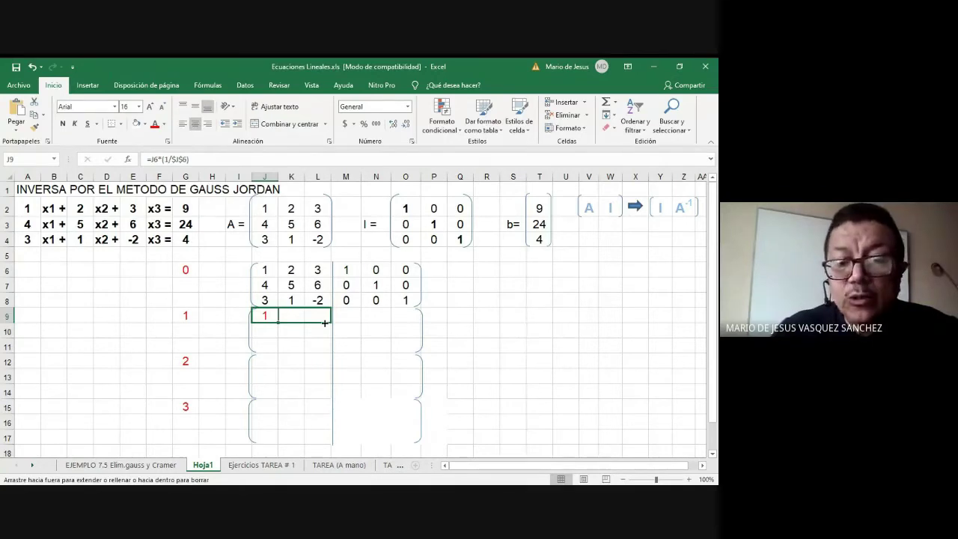
drag(325, 322, 416, 324)
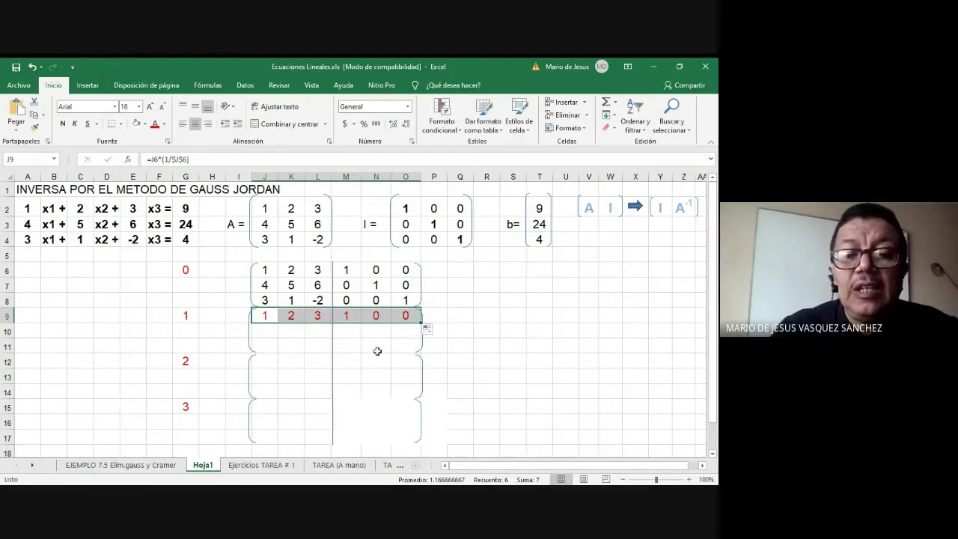
click(269, 317)
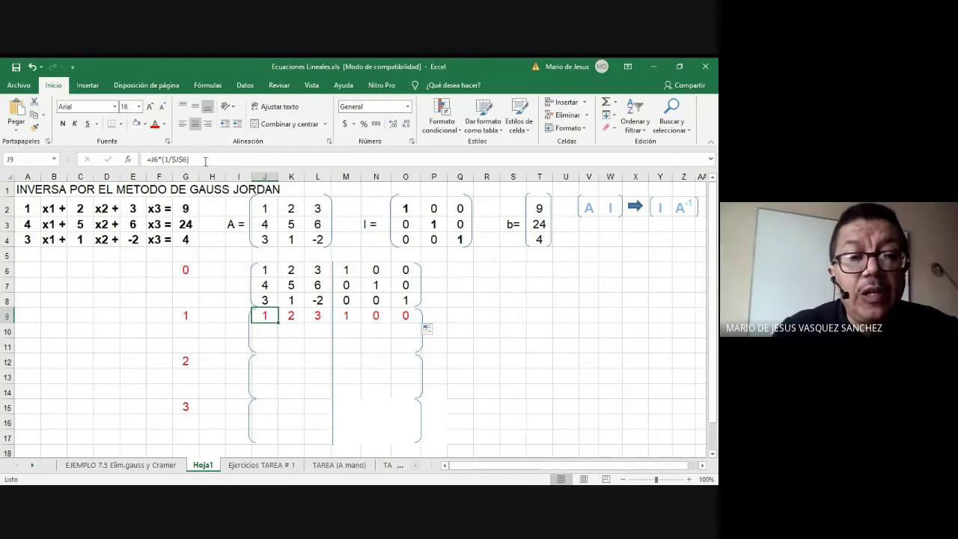
click(160, 407)
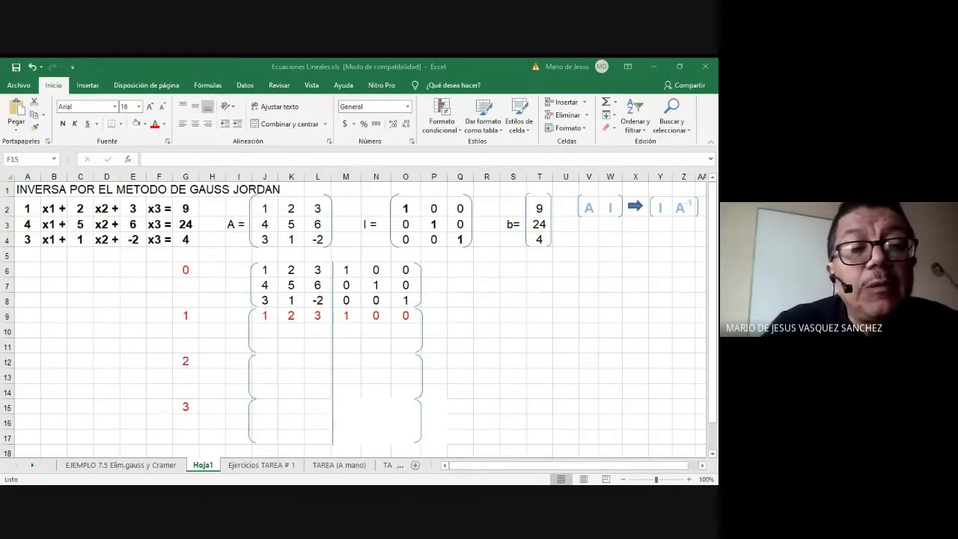
click(264, 316)
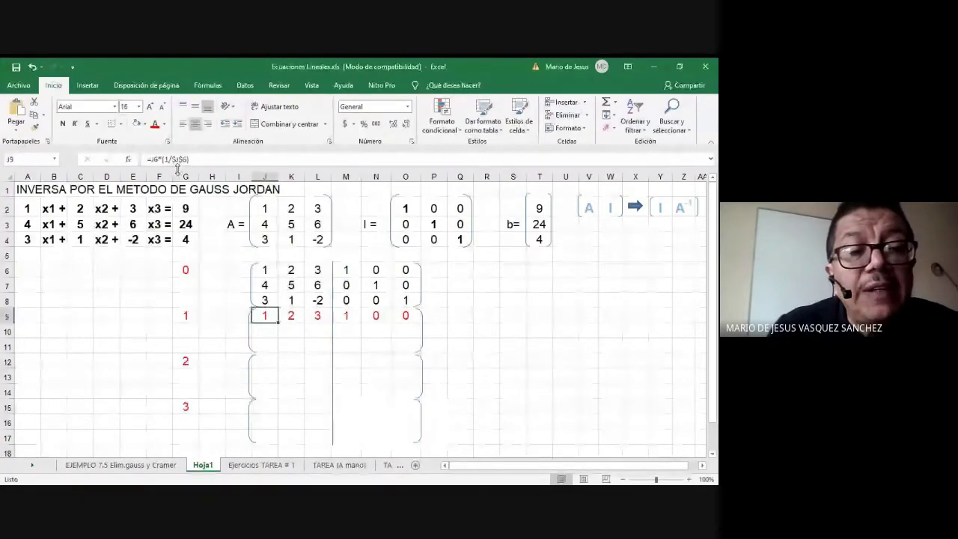
Step: Copy the formula text from the formula bar into C9 as a label
drag(187, 159, 142, 160)
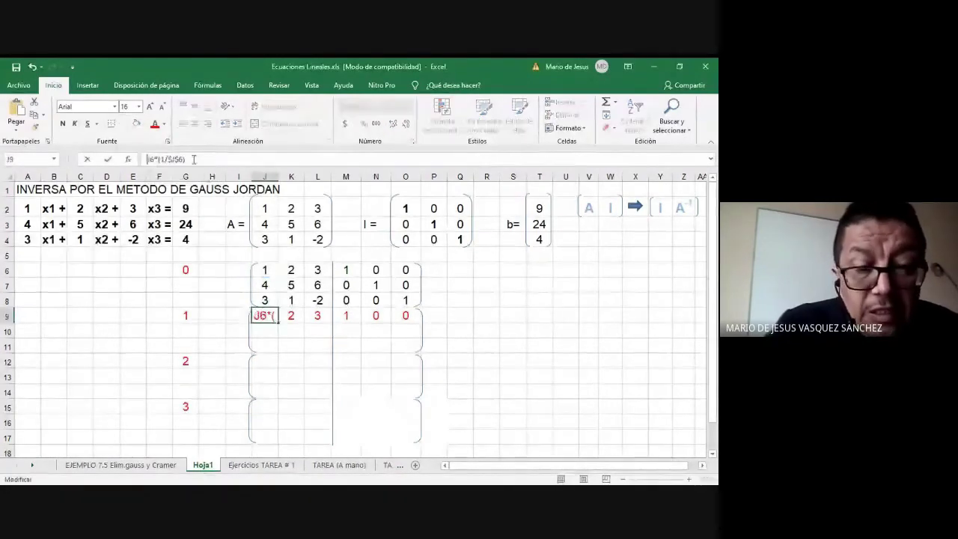
key(ctrl+c)
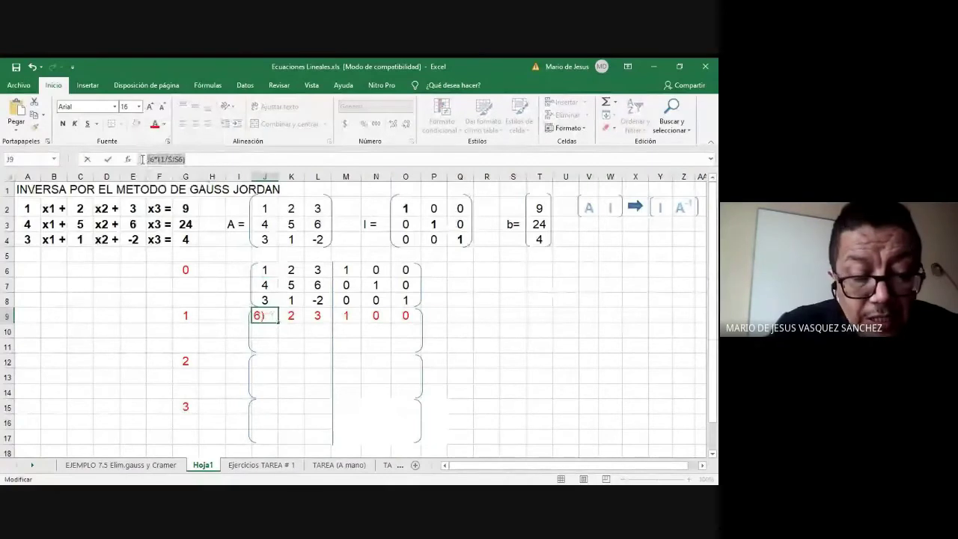
click(91, 314)
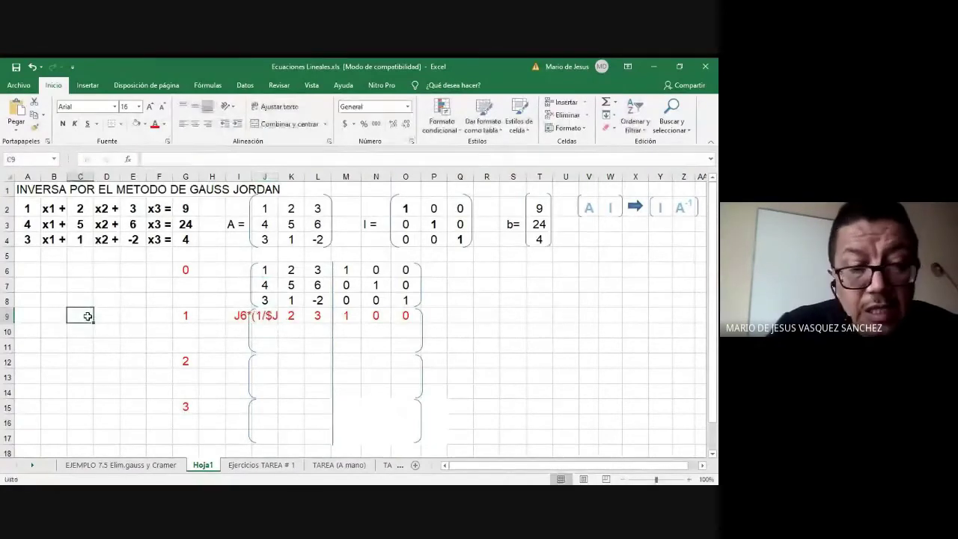
key(ctrl+v)
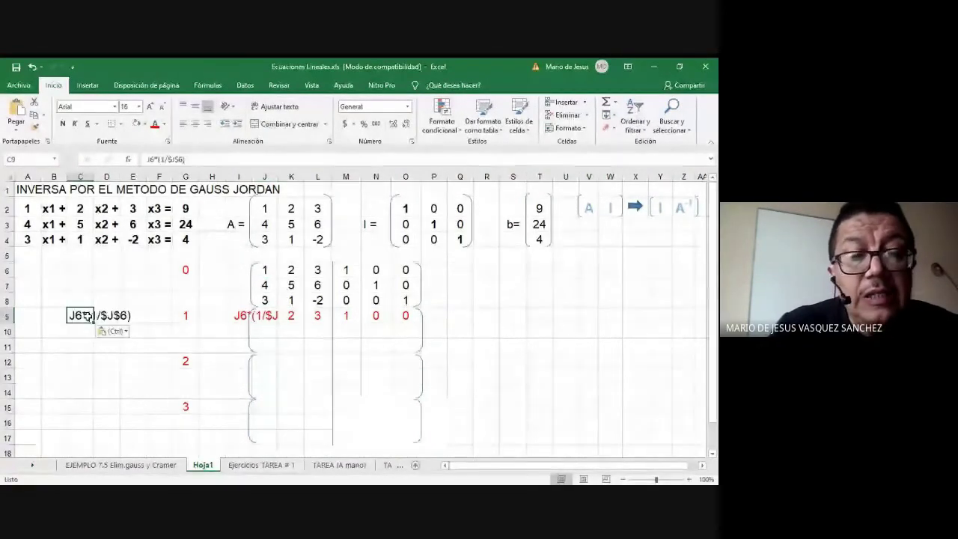
key(Return)
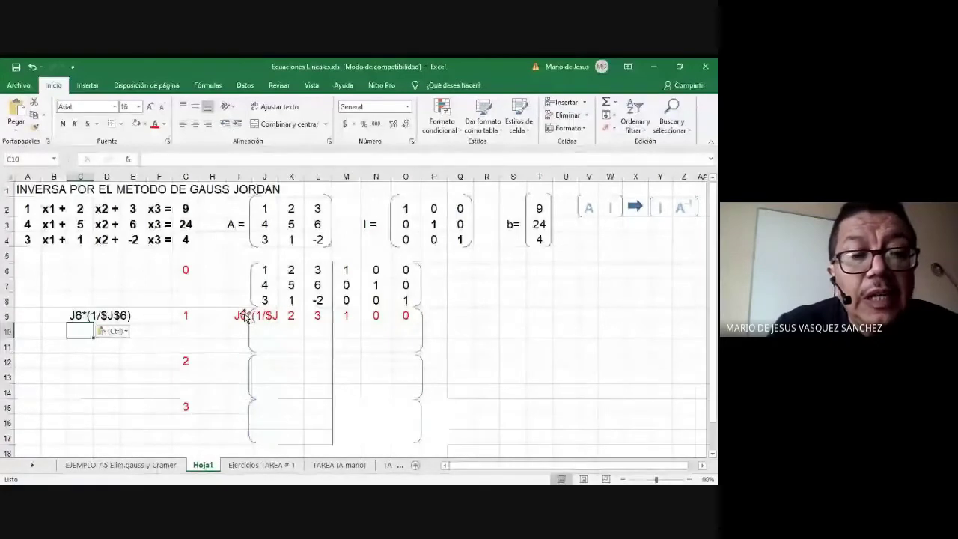
Step: Put the leading equals sign back in J9 so its formula calculates again
click(262, 315)
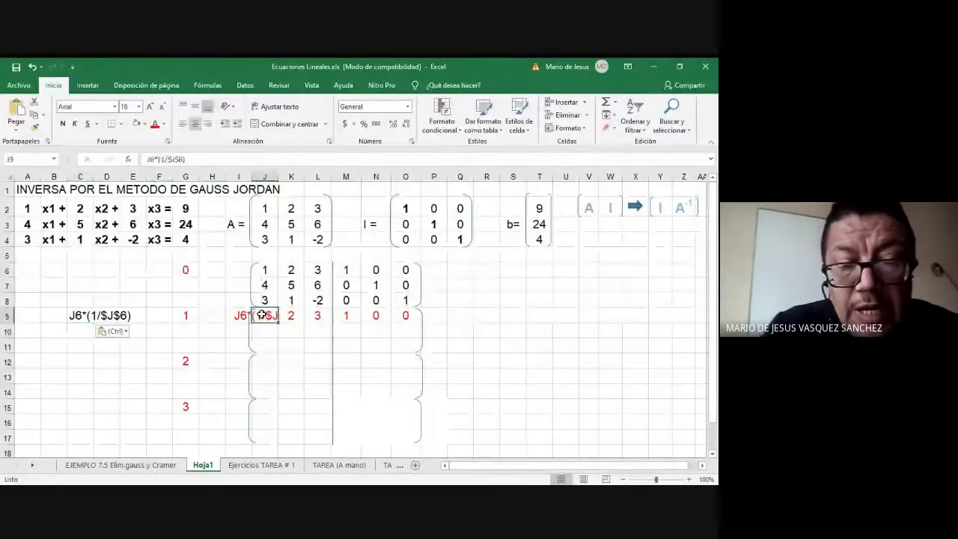
click(148, 160)
text(=)
key(Return)
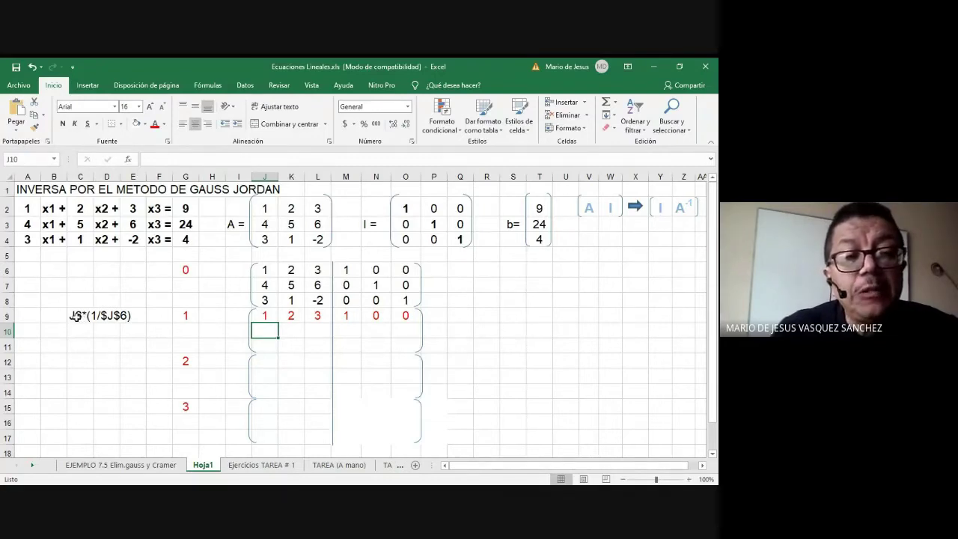
Step: Make C9 display '=J6*(1/$J$6) as a text note, equals sign included
click(76, 316)
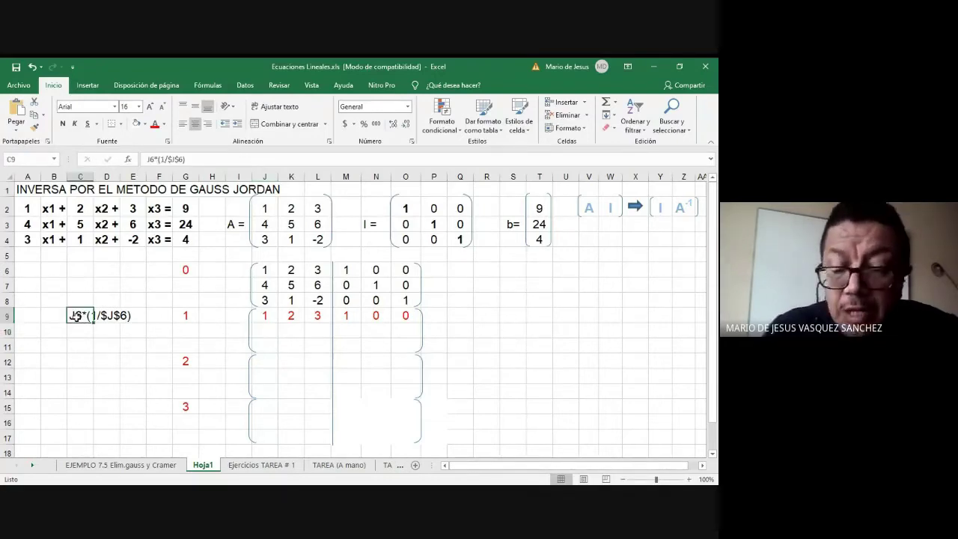
click(146, 159)
text(')
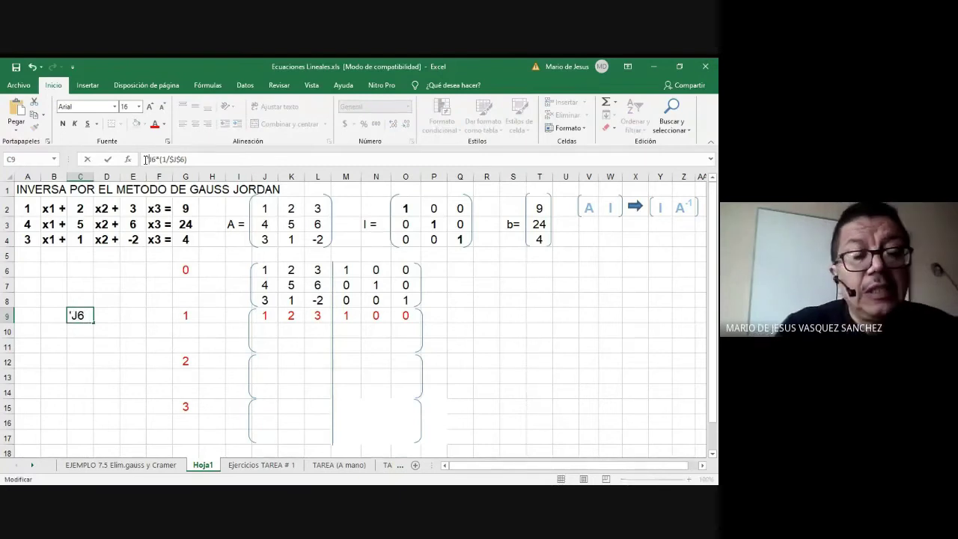
key(BackSpace)
text(=)
key(Return)
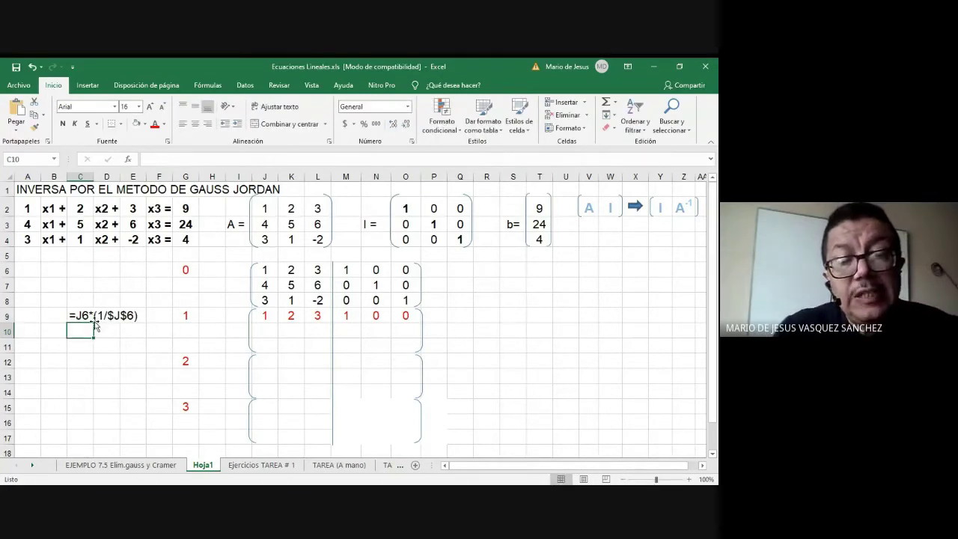
Step: Enter =J9*(-J7)+J7 in J10 and fill it to O10, giving 0, -5, -12, 0, 1, 0
click(263, 331)
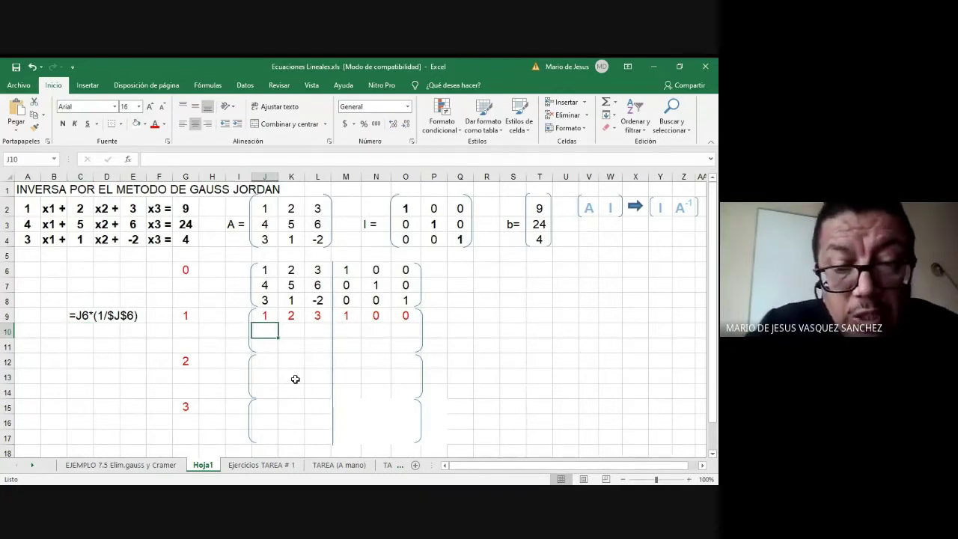
text(=)
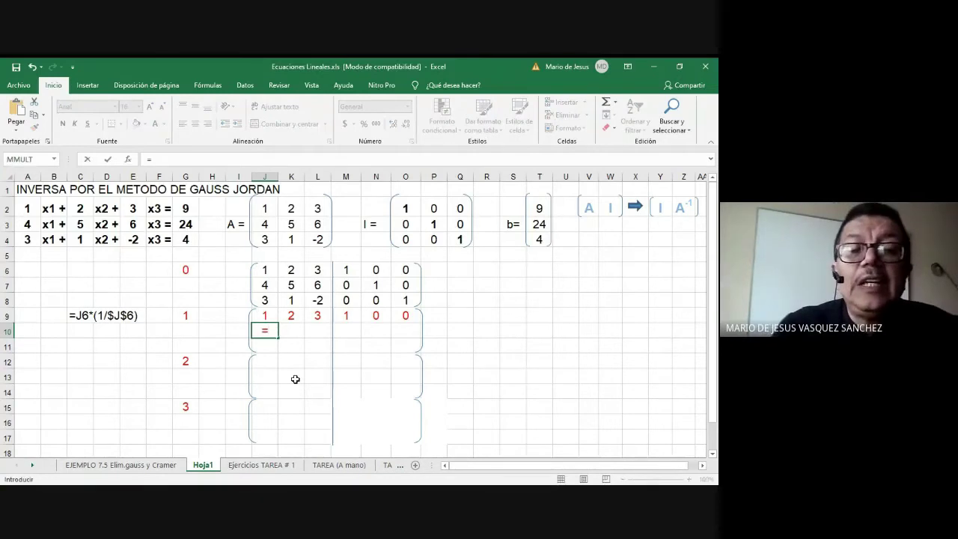
click(261, 316)
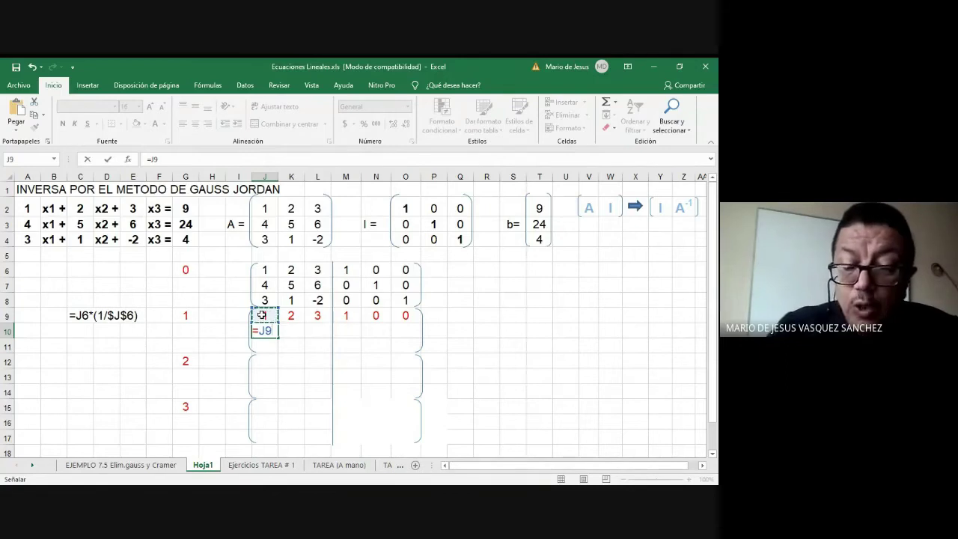
text(*(-)
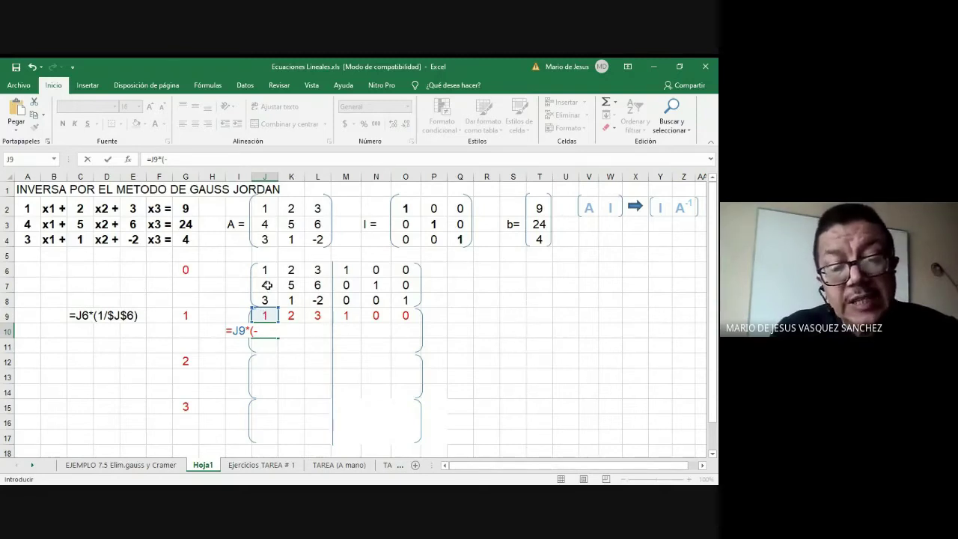
click(266, 285)
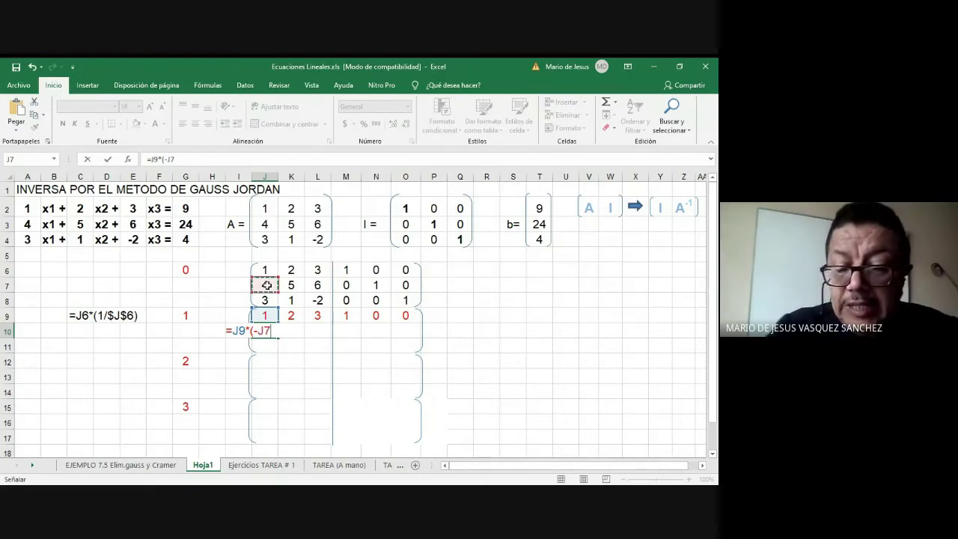
text()+)
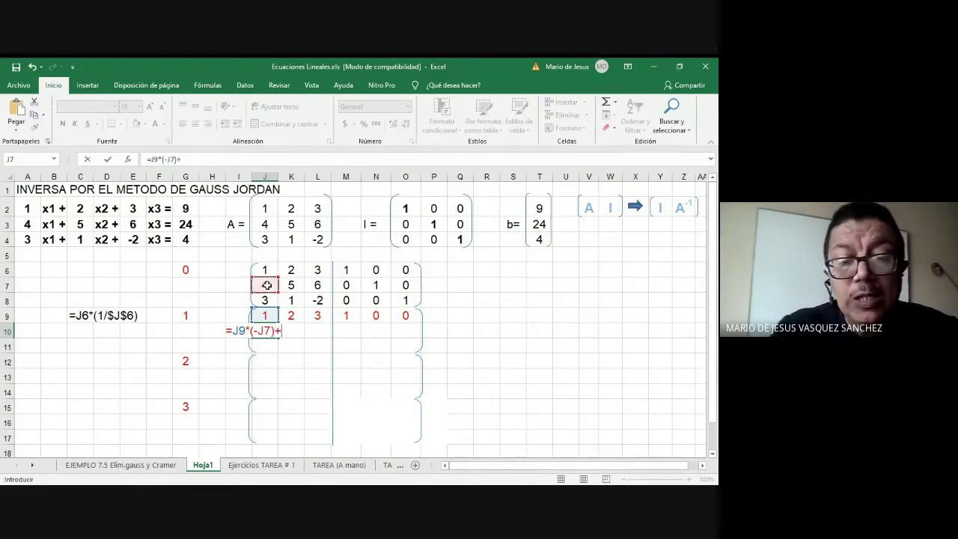
click(267, 286)
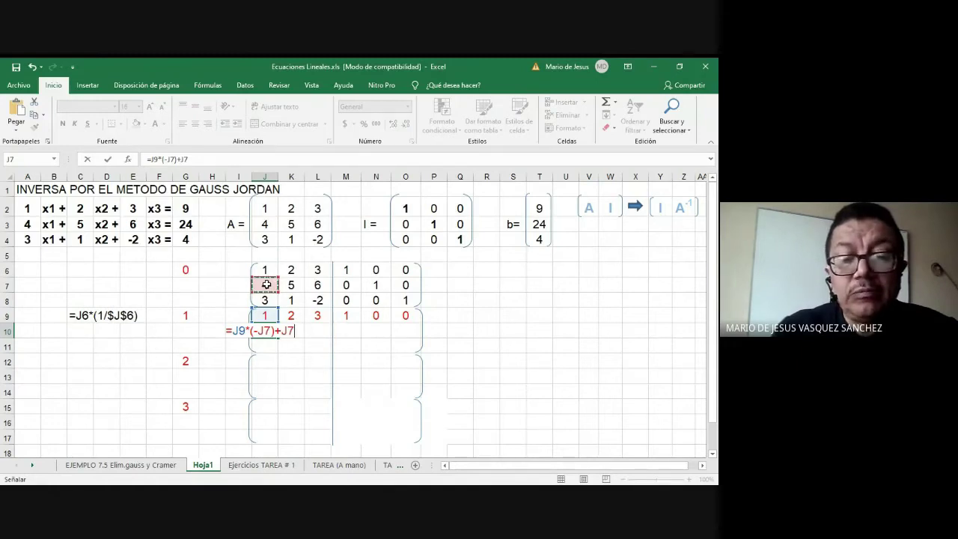
key(Return)
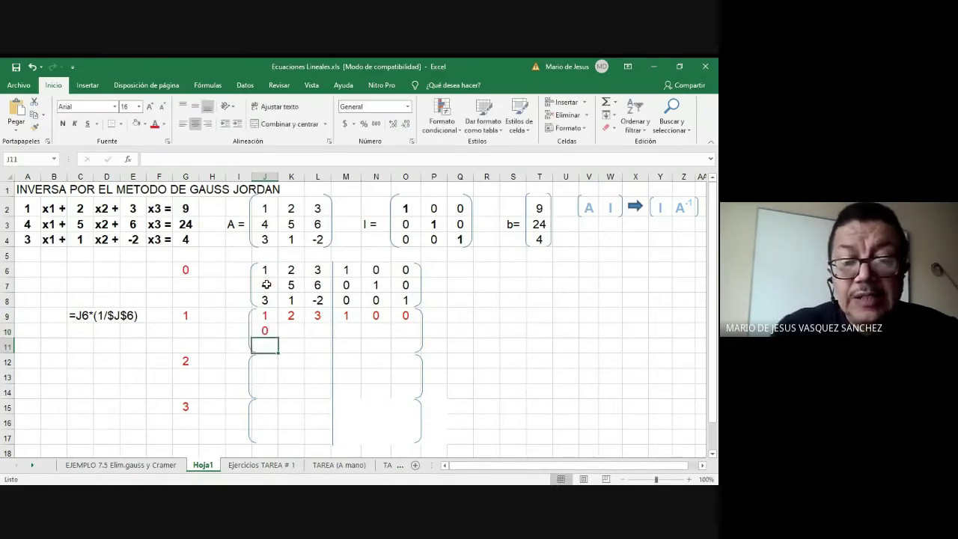
click(266, 331)
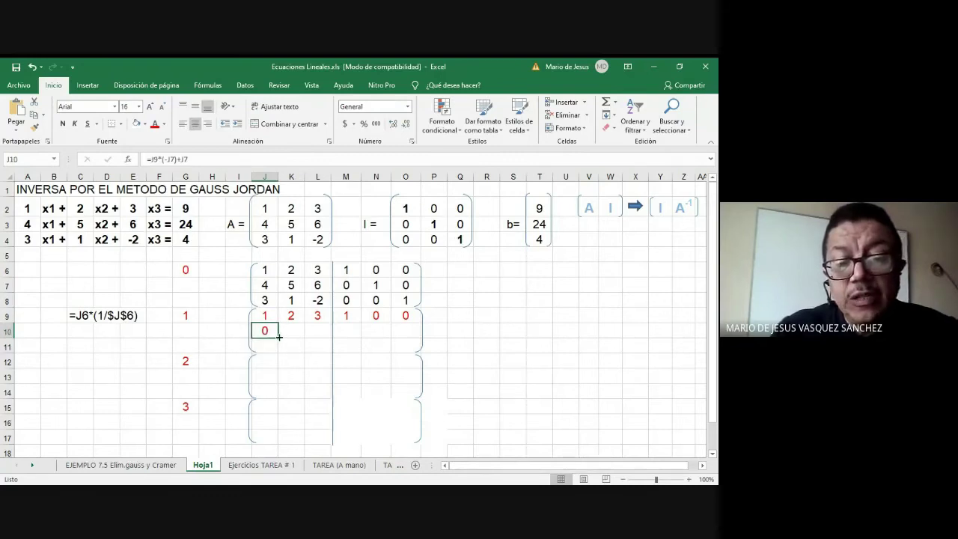
drag(278, 338, 372, 337)
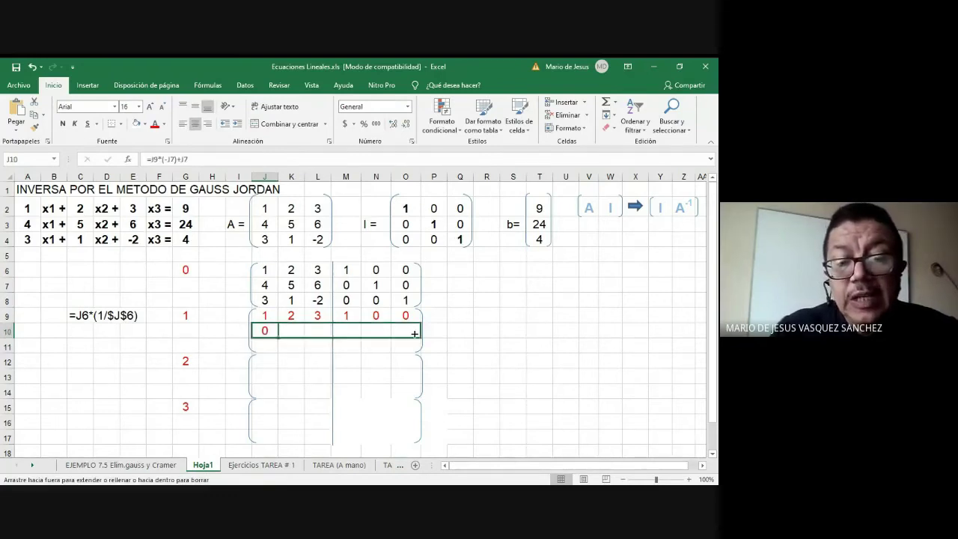
drag(414, 333, 416, 334)
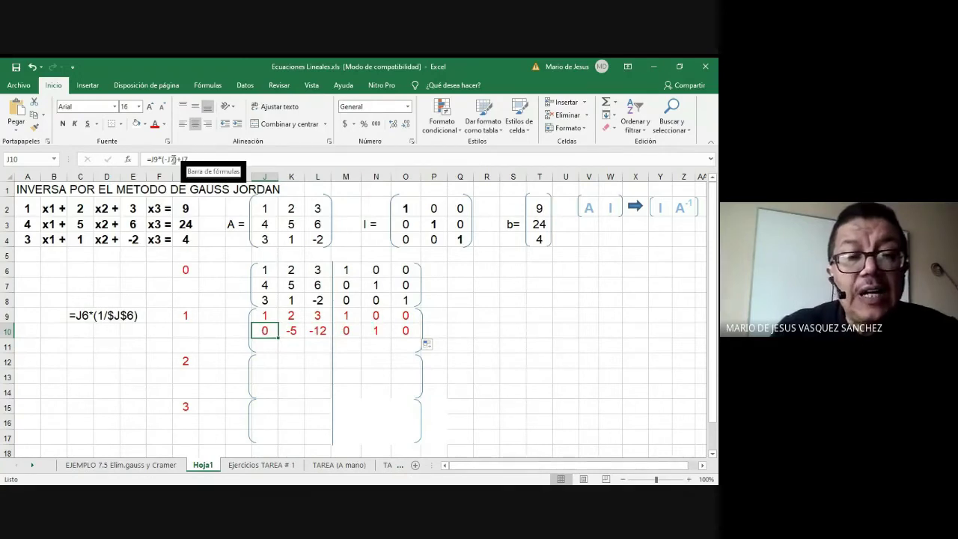
Step: Copy J10's formula text =J9*(-J7)+J7 into C10
click(150, 159)
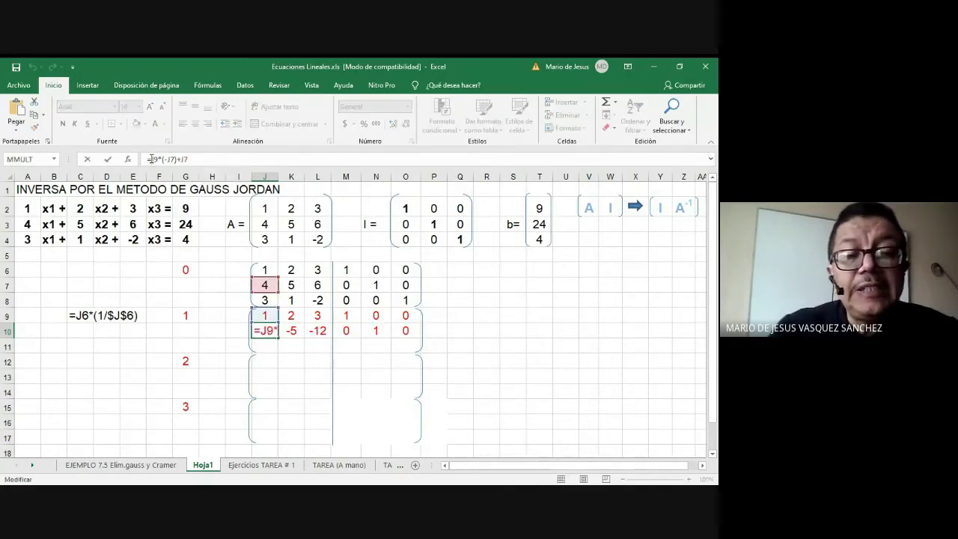
key(Return)
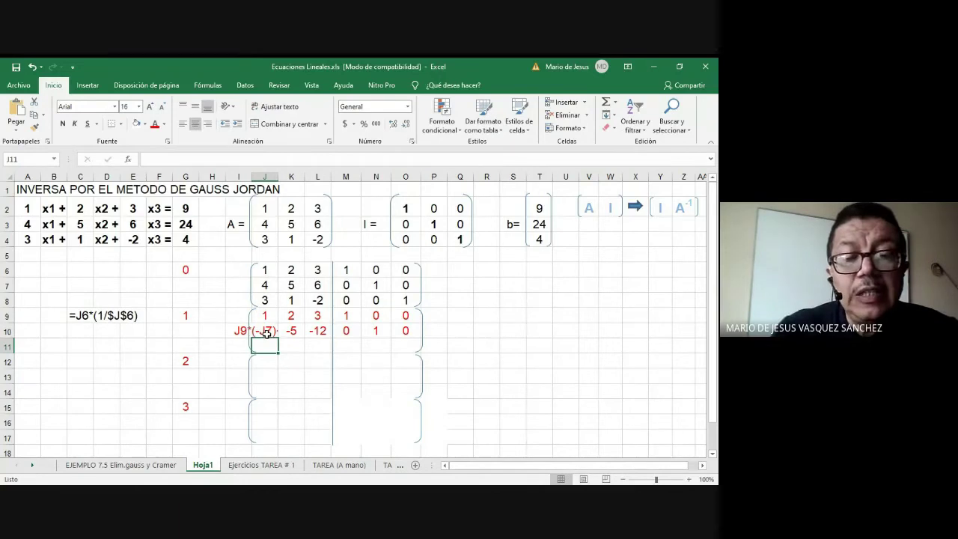
click(266, 334)
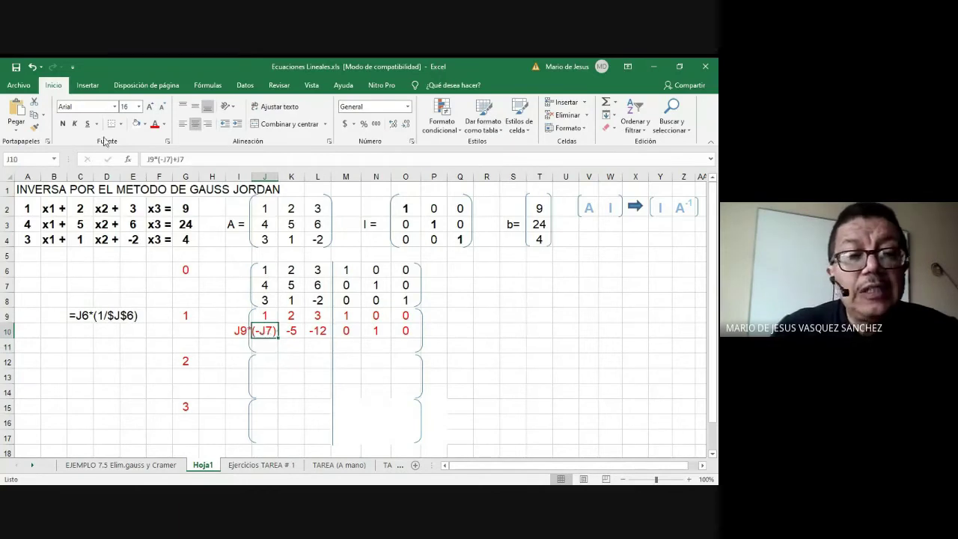
click(33, 118)
click(88, 334)
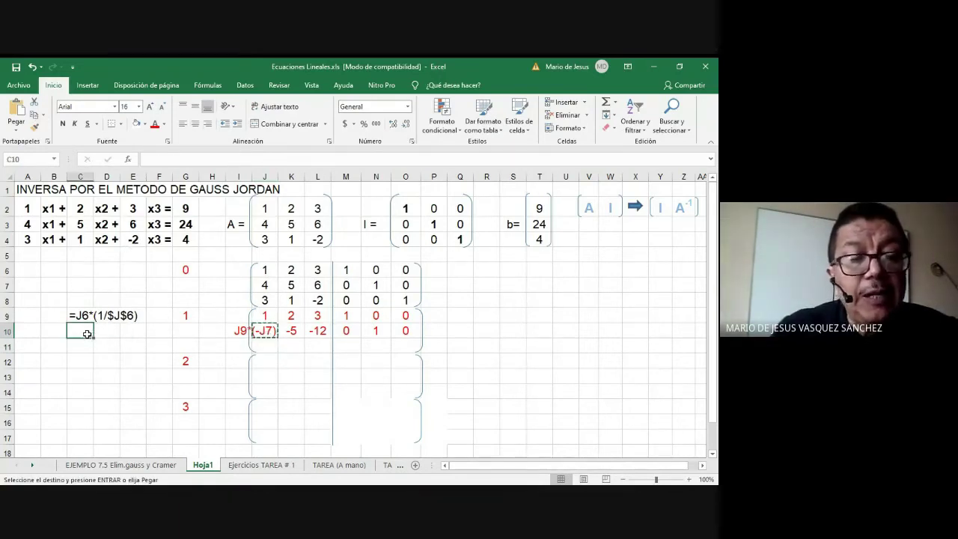
click(16, 111)
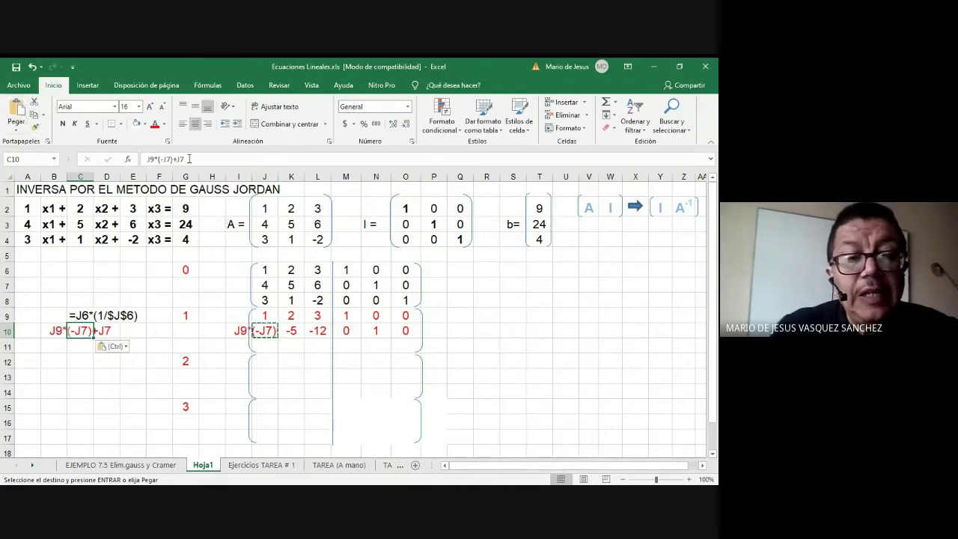
Step: Make C10 show '=J9*(-J7)+J7 as a text label
click(146, 160)
text(=)
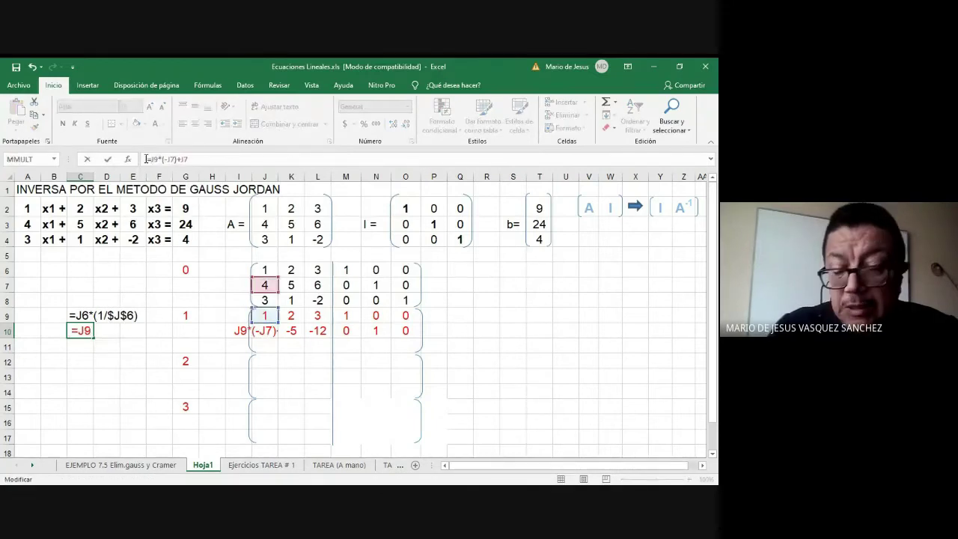
key(Return)
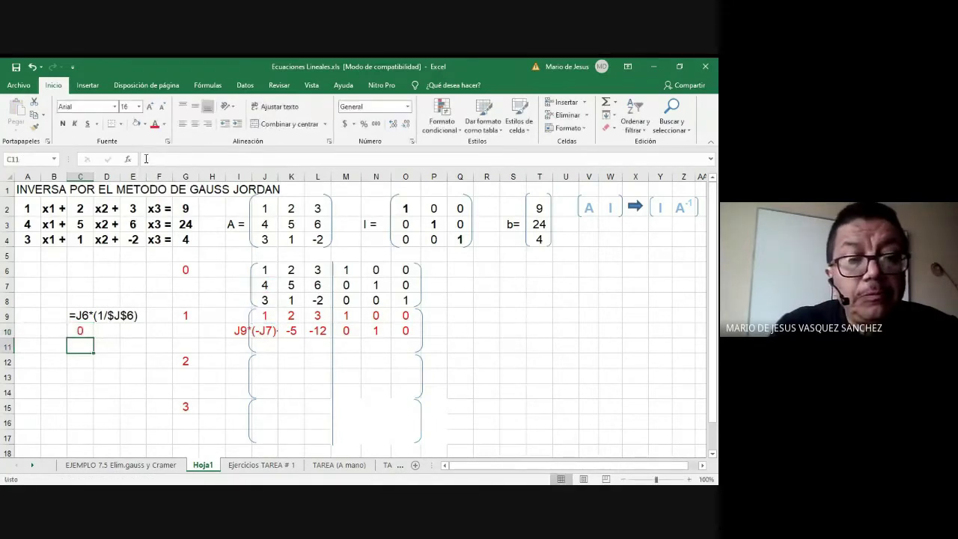
key(Up)
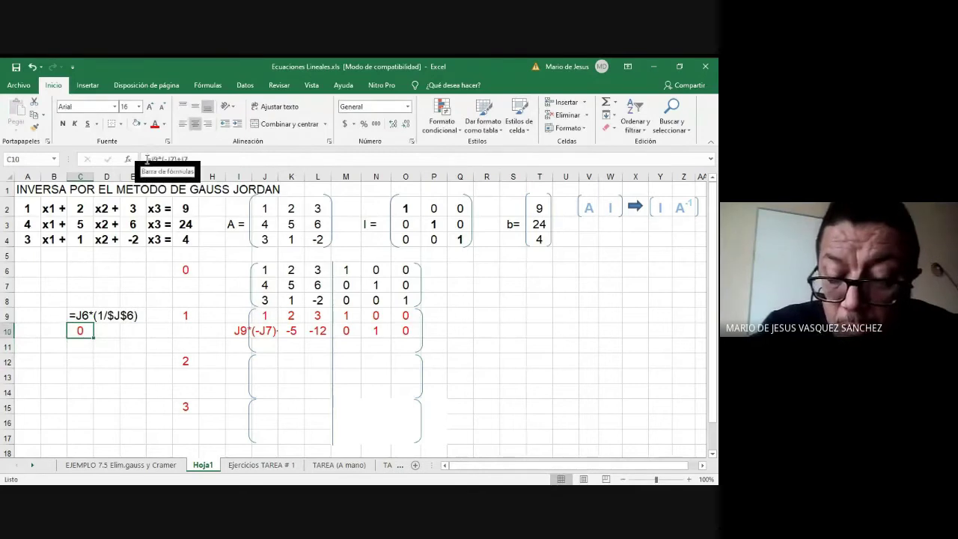
click(147, 159)
text('=J9)
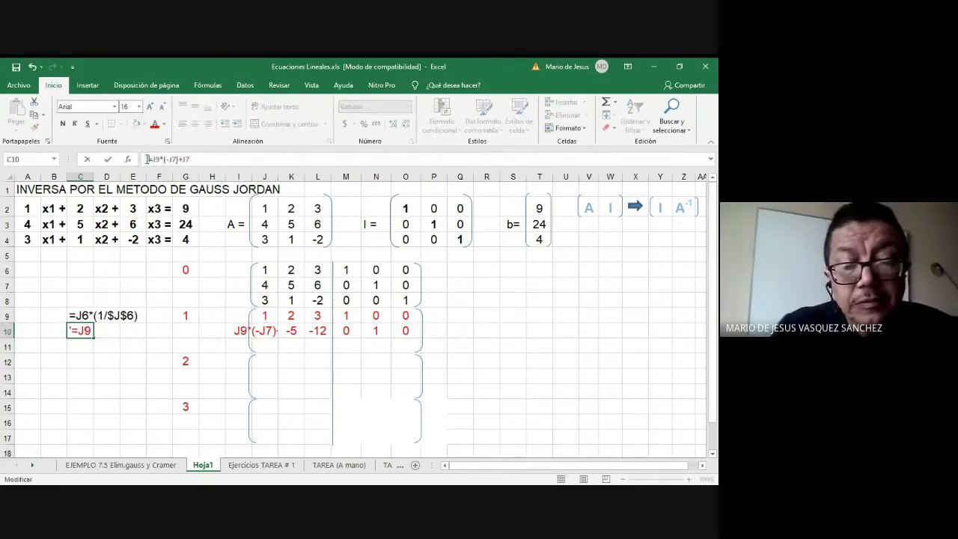
key(Return)
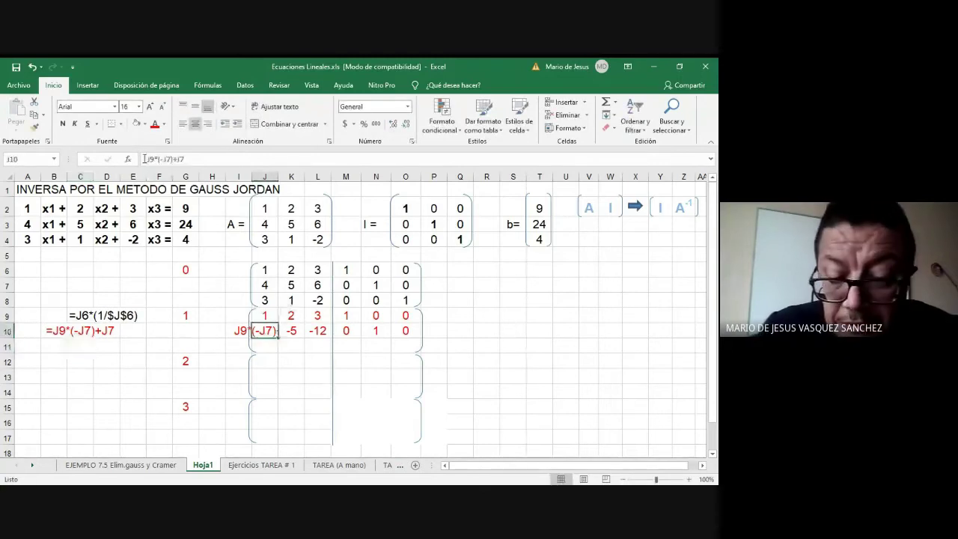
Step: Restore J10's equals sign so it calculates 0 again
double_click(266, 330)
text(=)
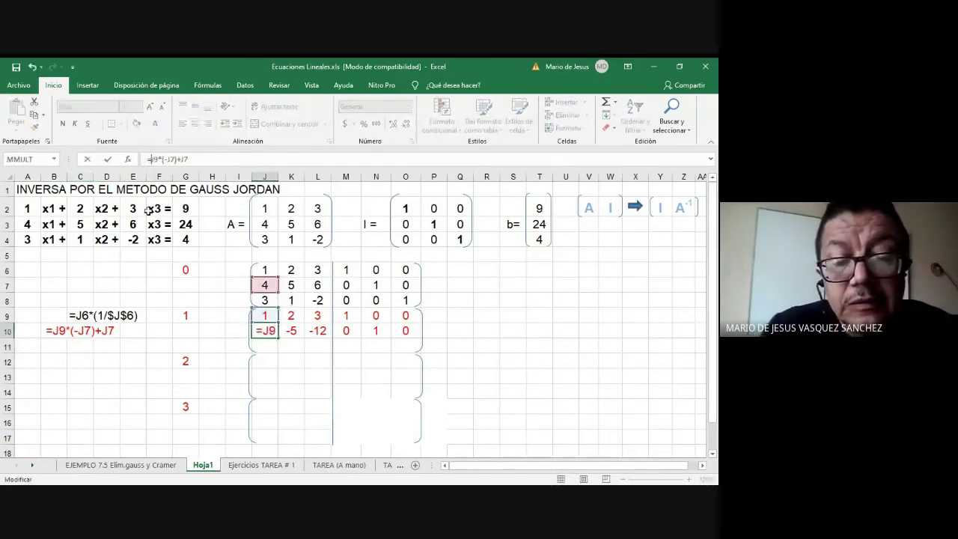
key(Return)
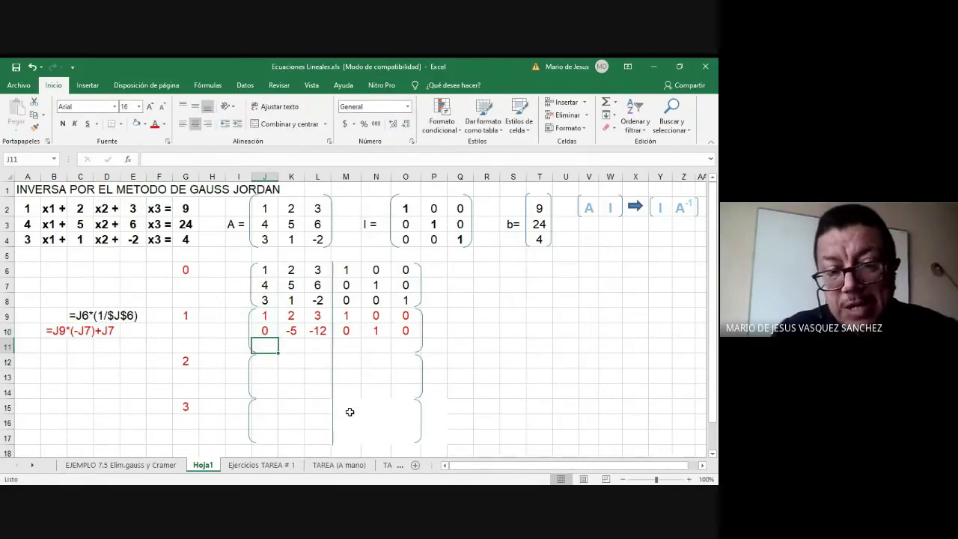
Step: Enter the elimination formula =J9*(-$J$8)+J8 in J11
click(267, 316)
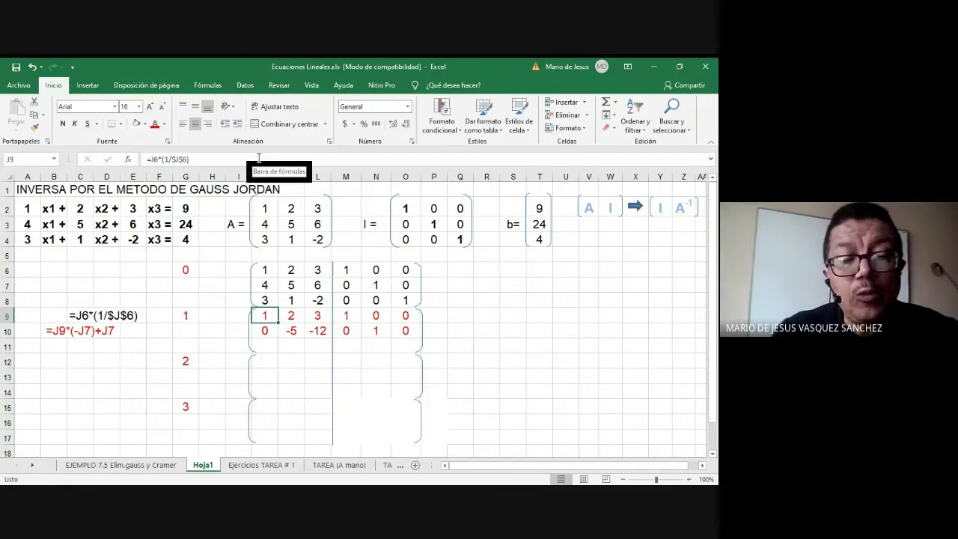
click(266, 330)
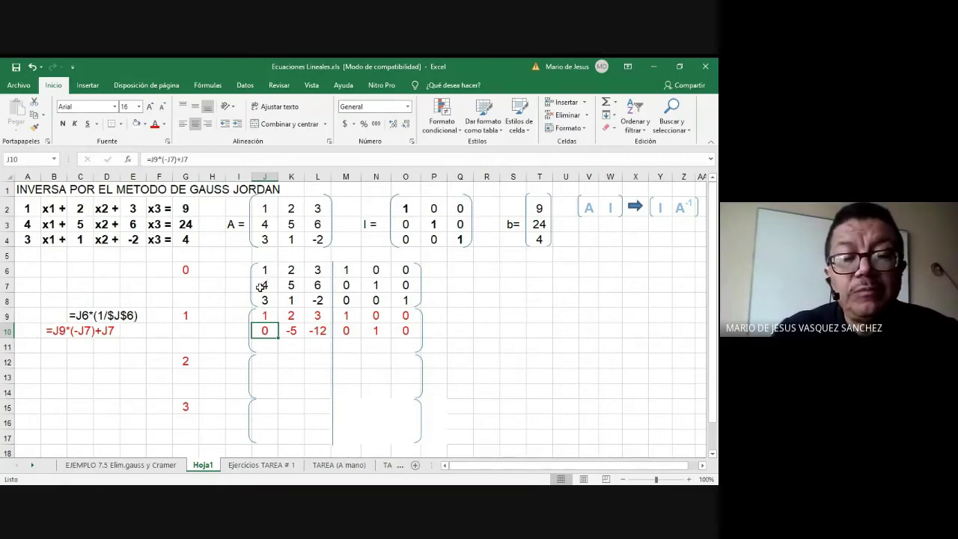
click(266, 349)
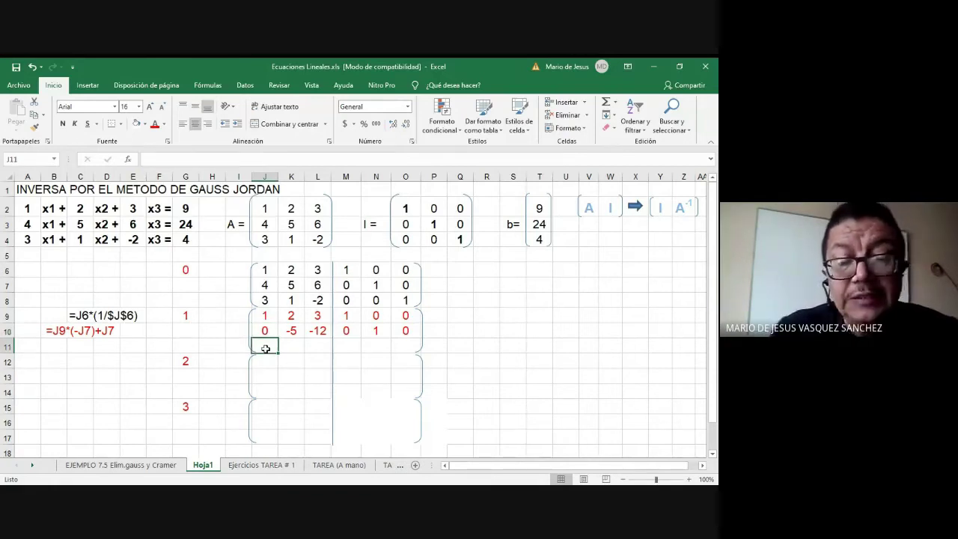
text(=)
click(266, 316)
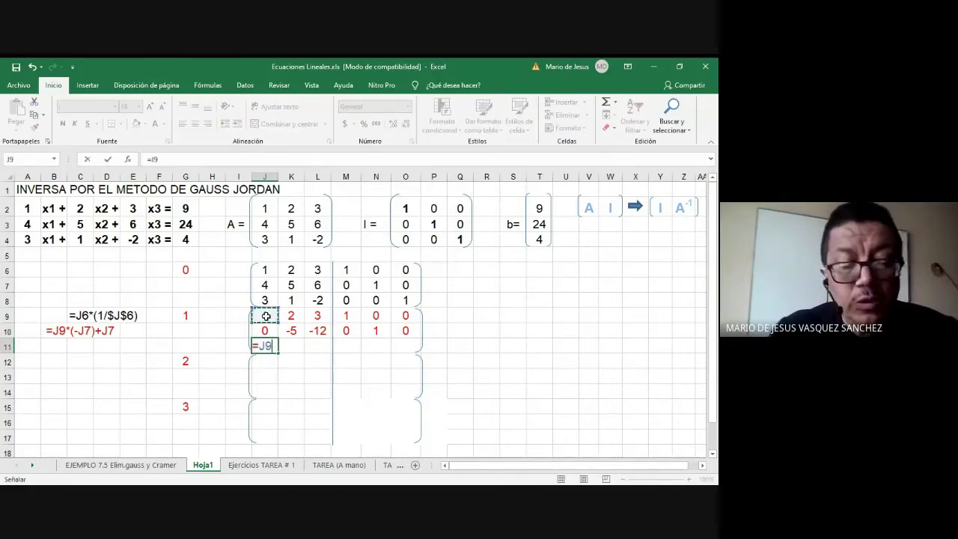
text(*)
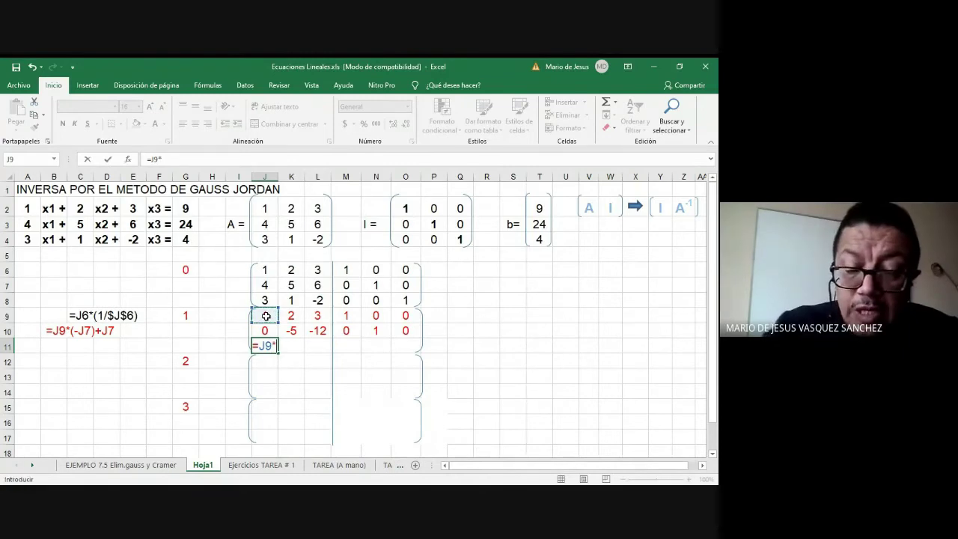
text((-)
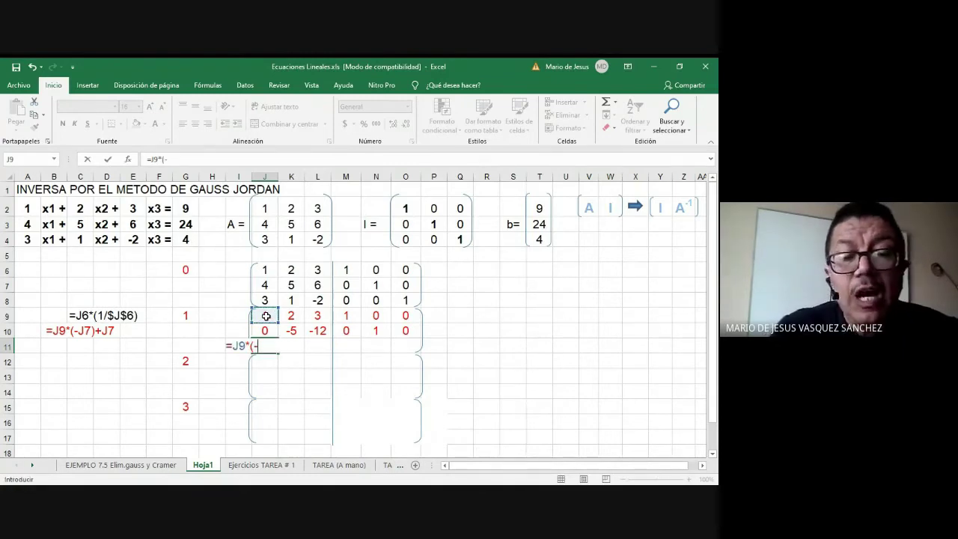
click(270, 301)
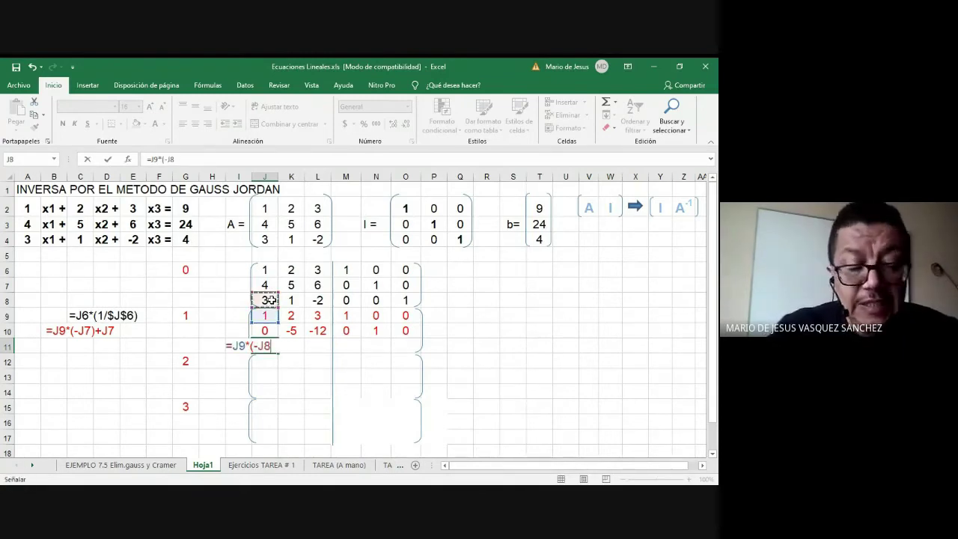
text()+)
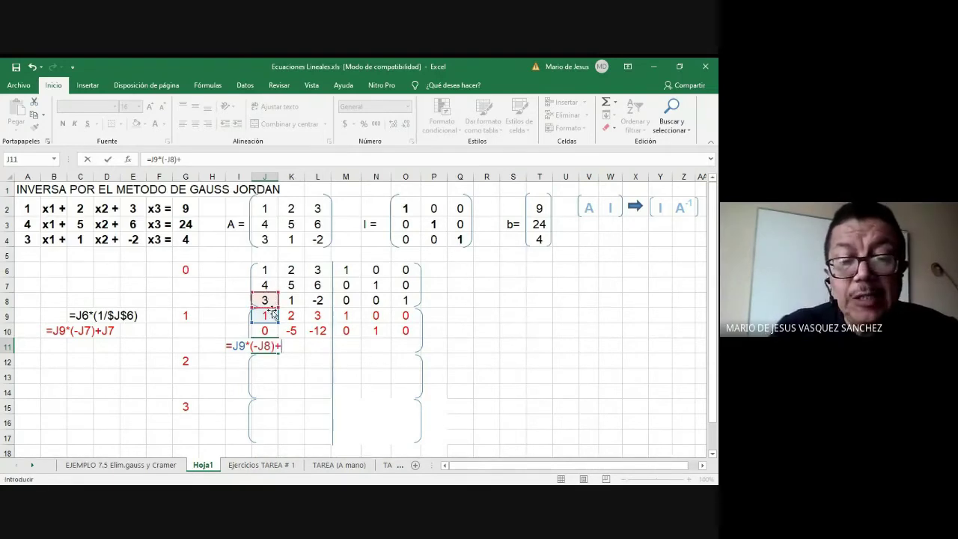
click(270, 300)
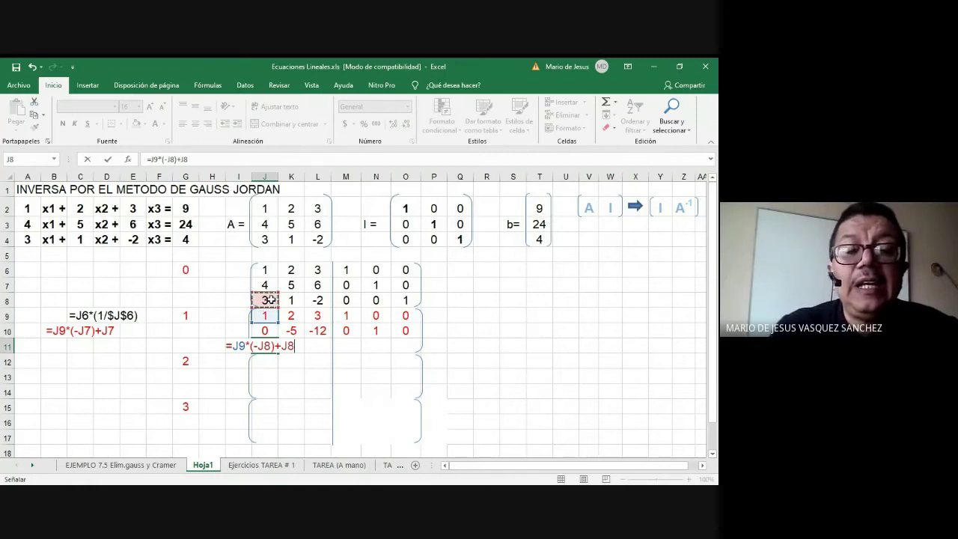
click(171, 159)
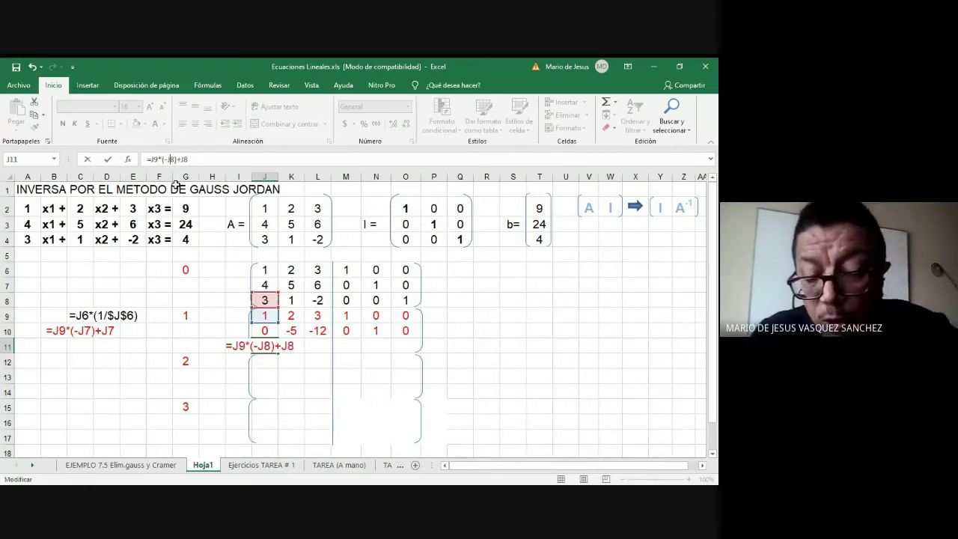
key(F4)
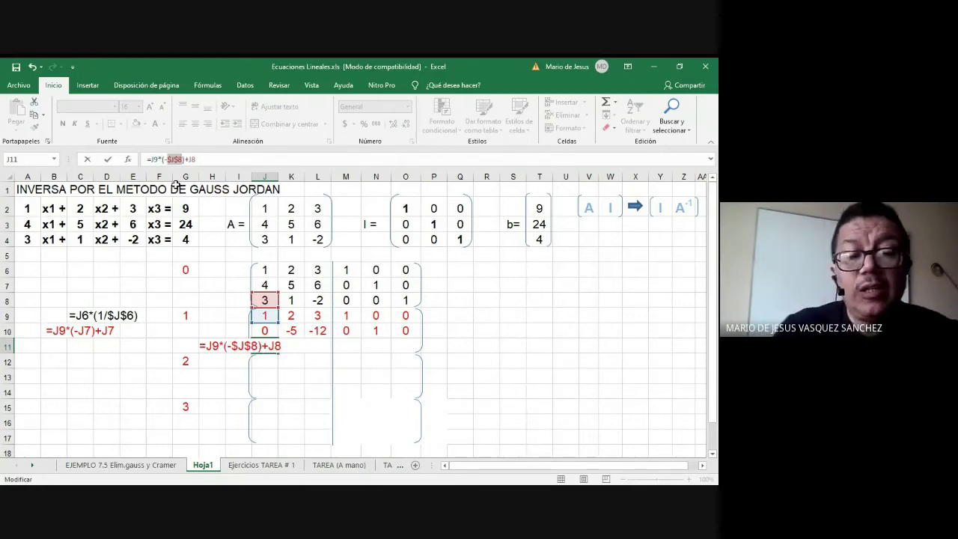
key(Return)
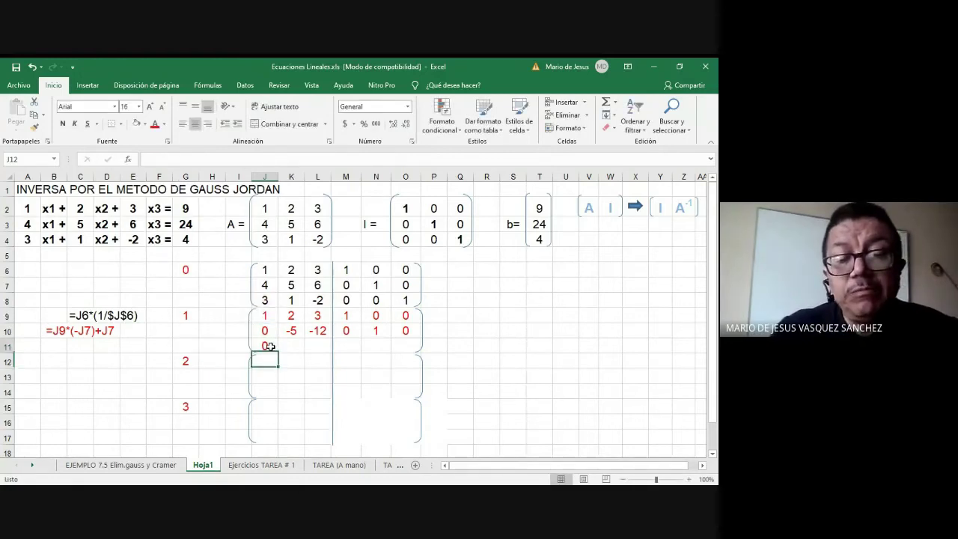
Step: Fill the J11 formula across to O11, giving 0, -5, -11, -3, 0, 1
click(270, 346)
drag(278, 353, 416, 353)
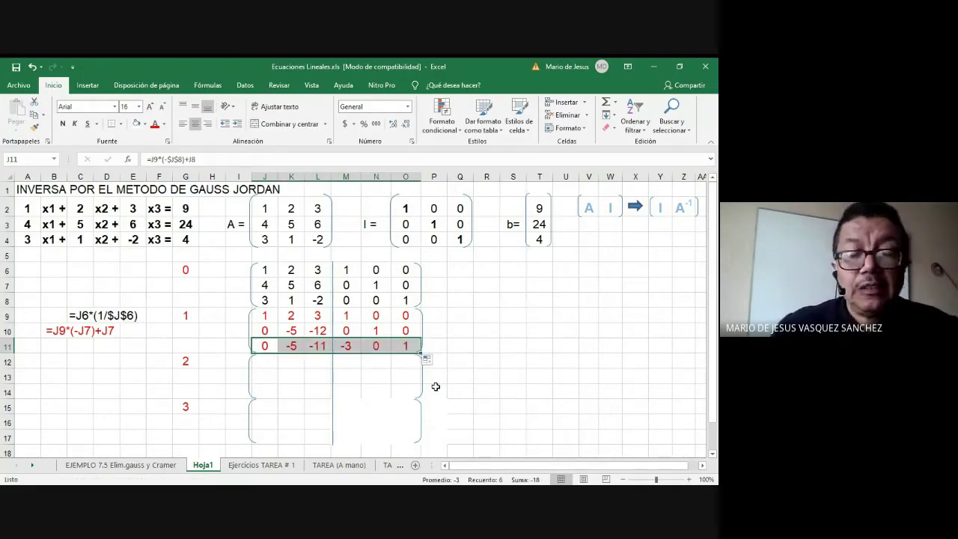
click(287, 382)
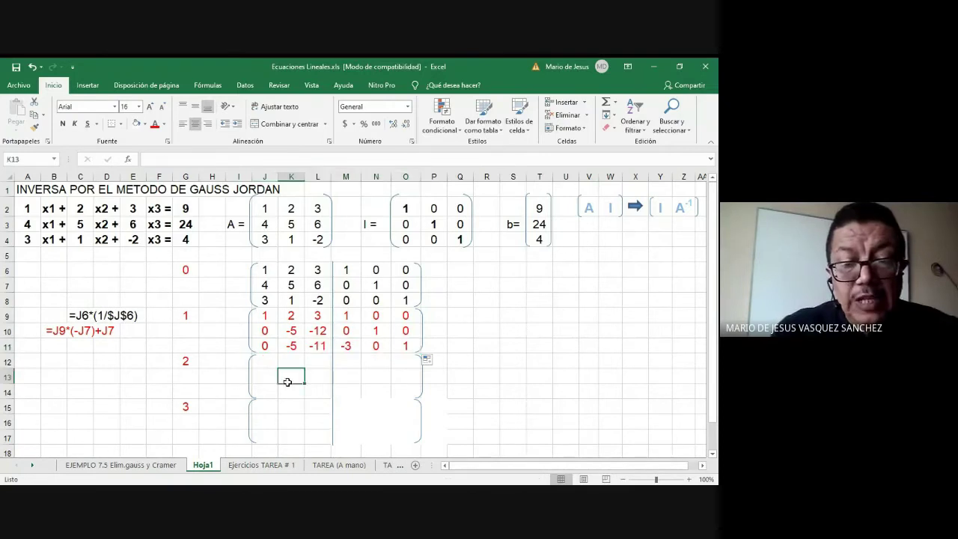
Step: Set the font colour of K9:O11 to Automatic black
click(287, 318)
mouse_move(287, 318)
mouse_down()
mouse_move(377, 322)
mouse_move(408, 346)
mouse_up()
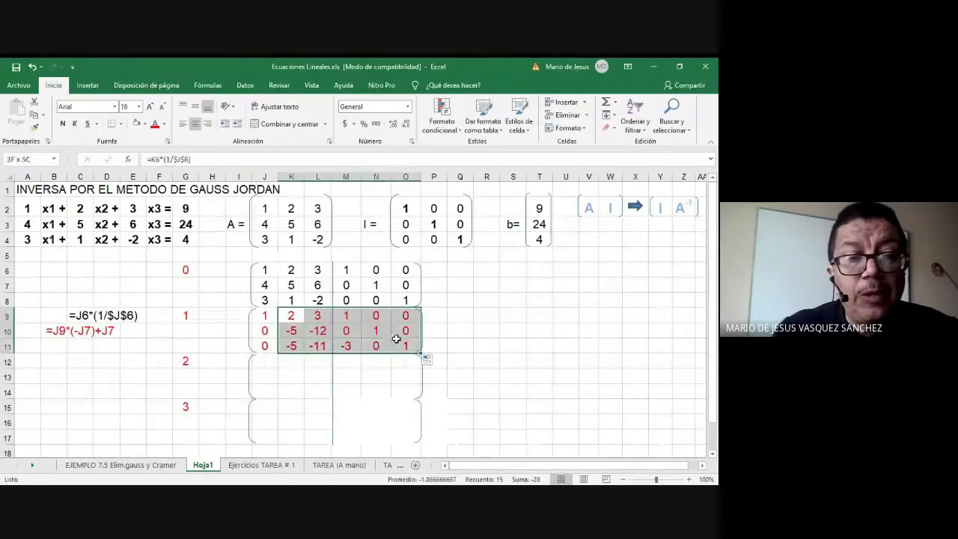
click(165, 132)
click(187, 144)
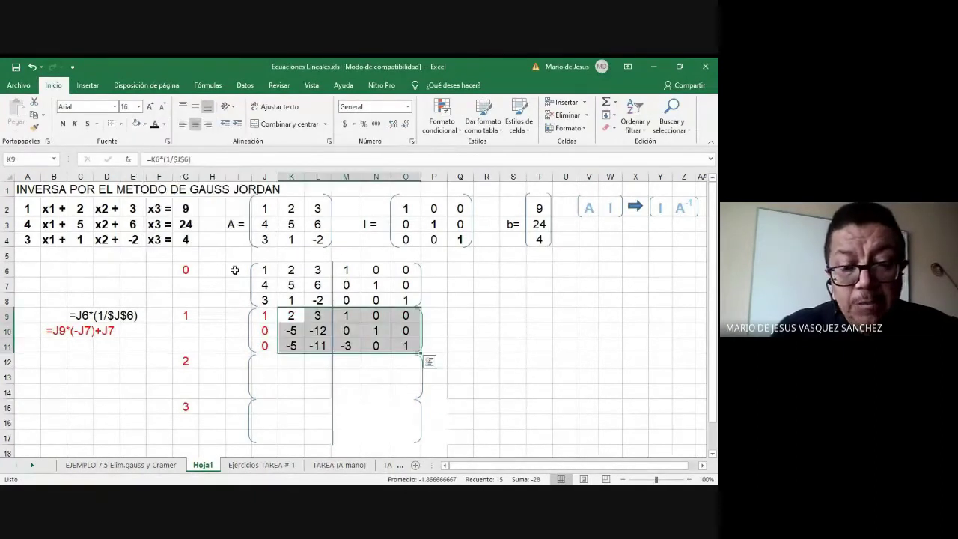
click(294, 383)
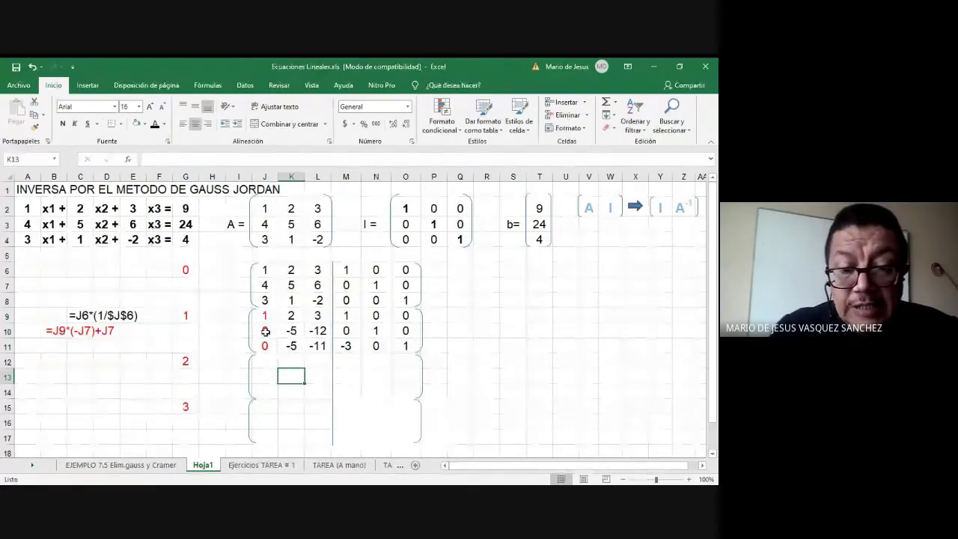
Step: Start a new formula in K13 for the step-2 pivot row
click(290, 330)
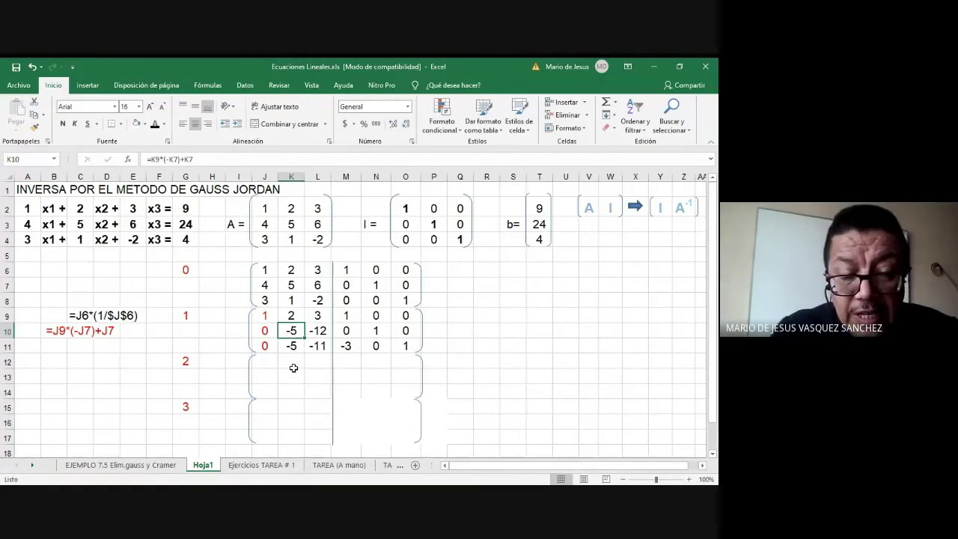
click(292, 375)
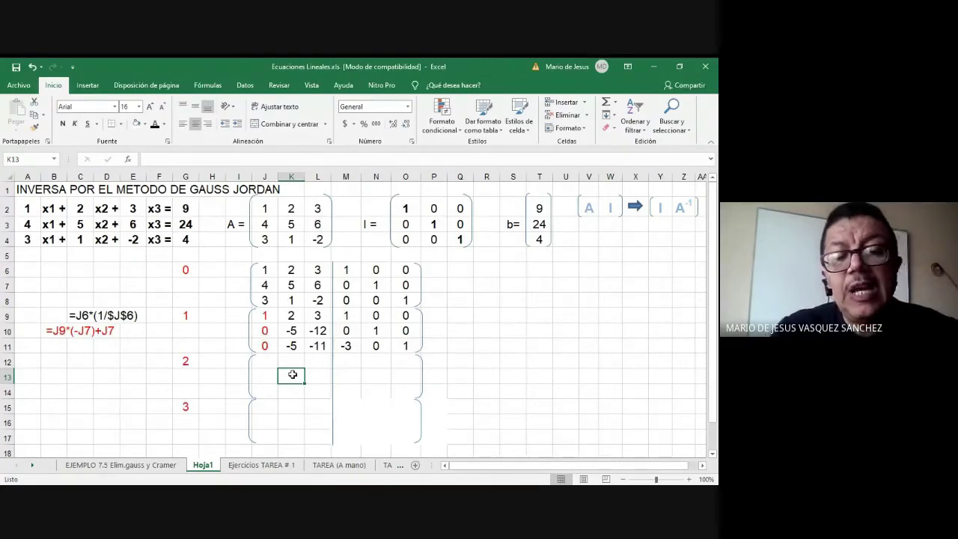
text(=)
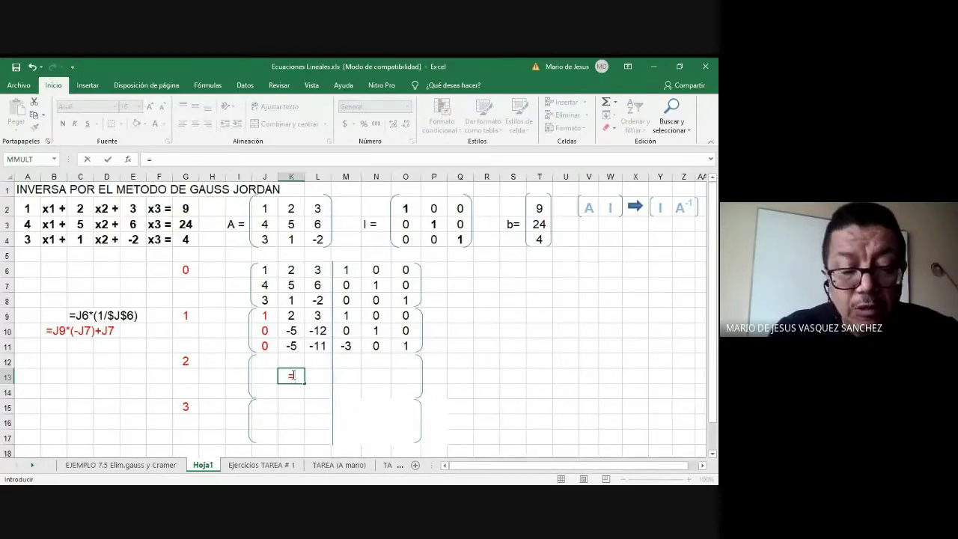
Step: Complete K13 as =K10*(1/$K$10), giving 1
click(292, 330)
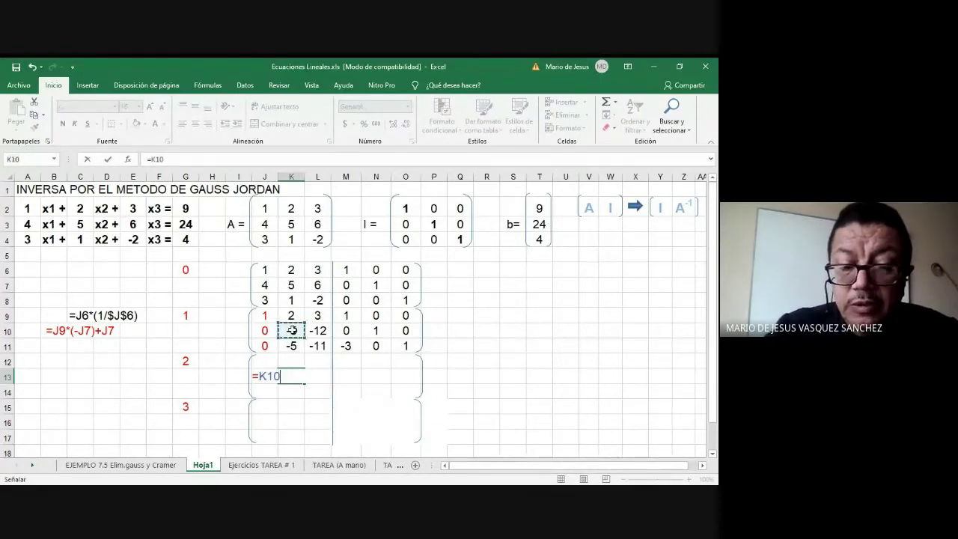
text(*)
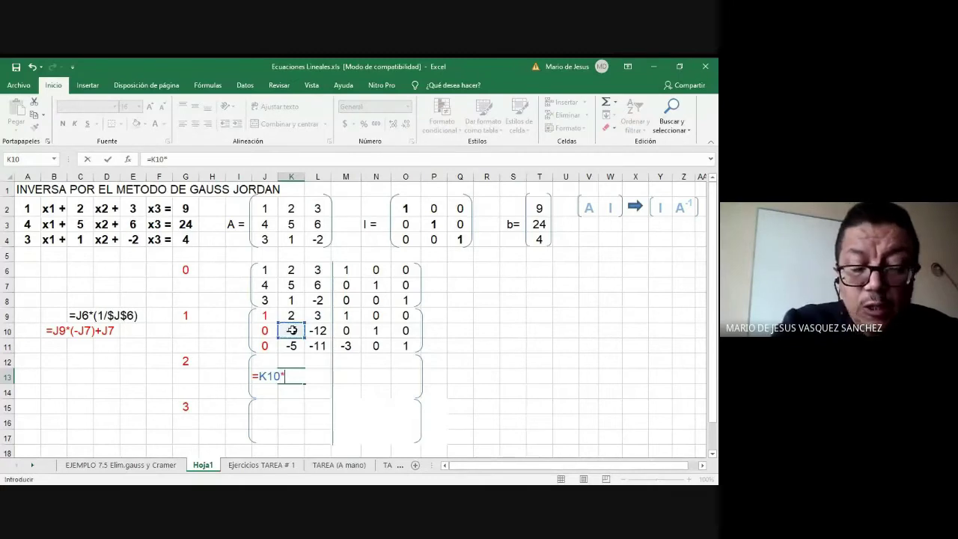
text(()
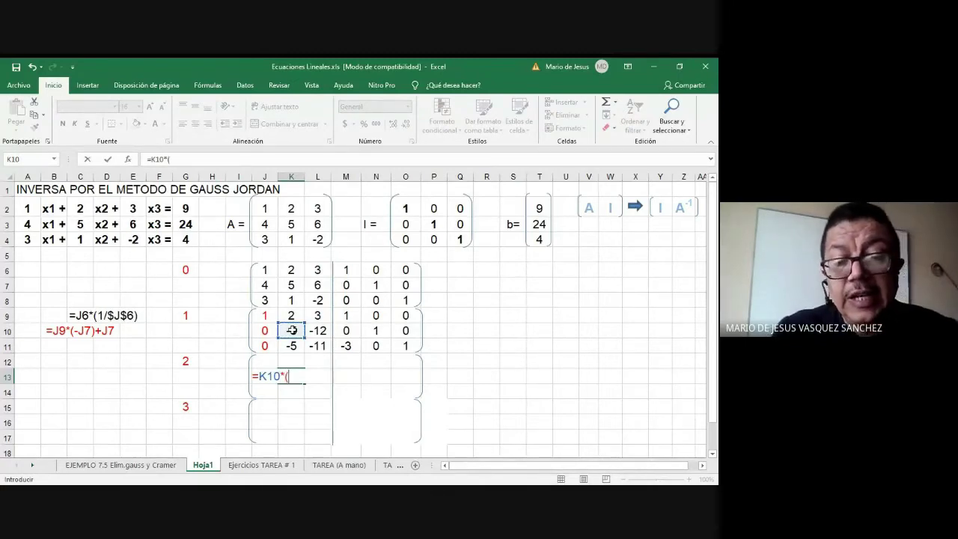
text(1/)
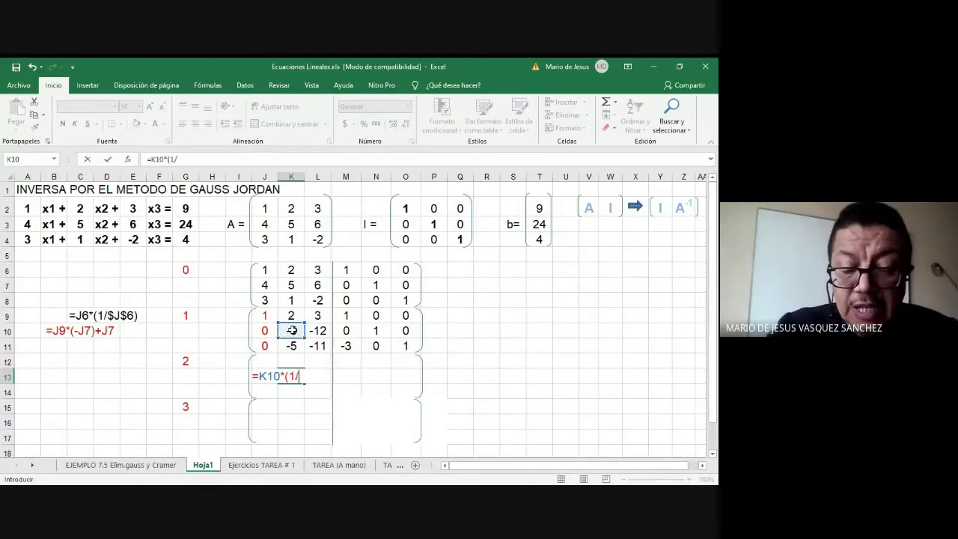
click(291, 330)
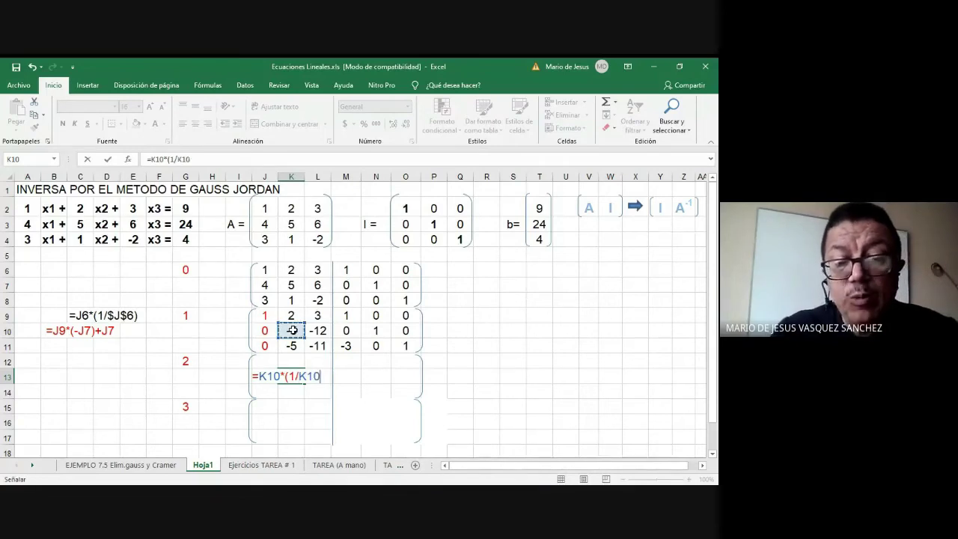
text())
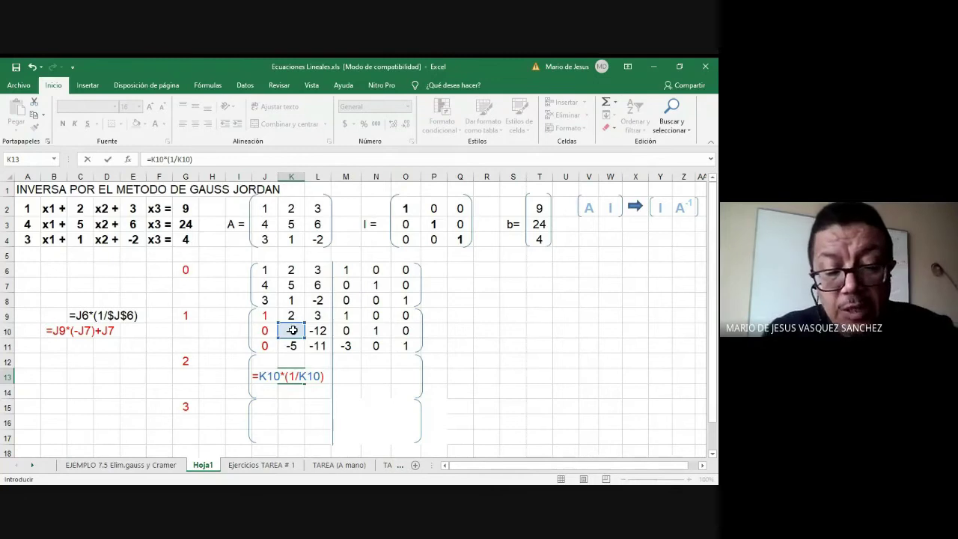
click(305, 377)
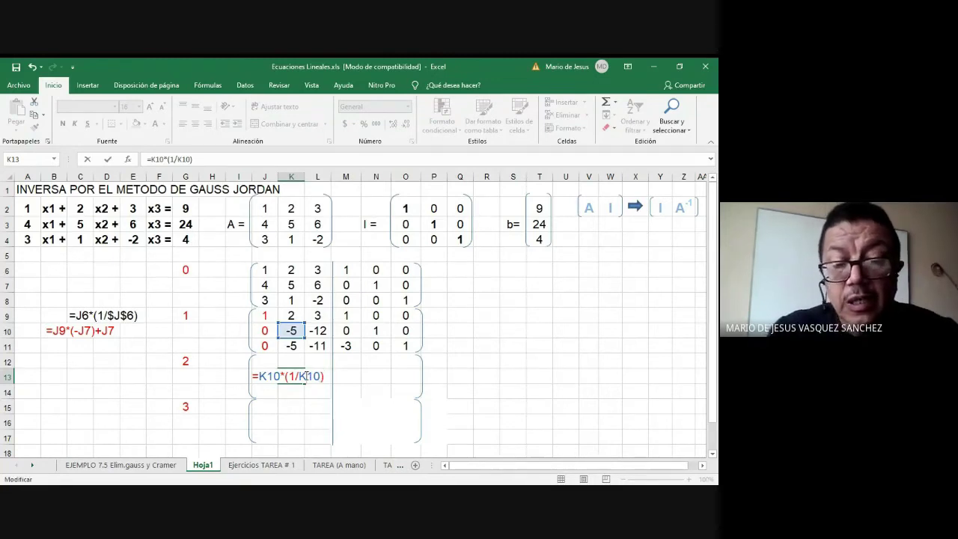
key(F4)
key(Return)
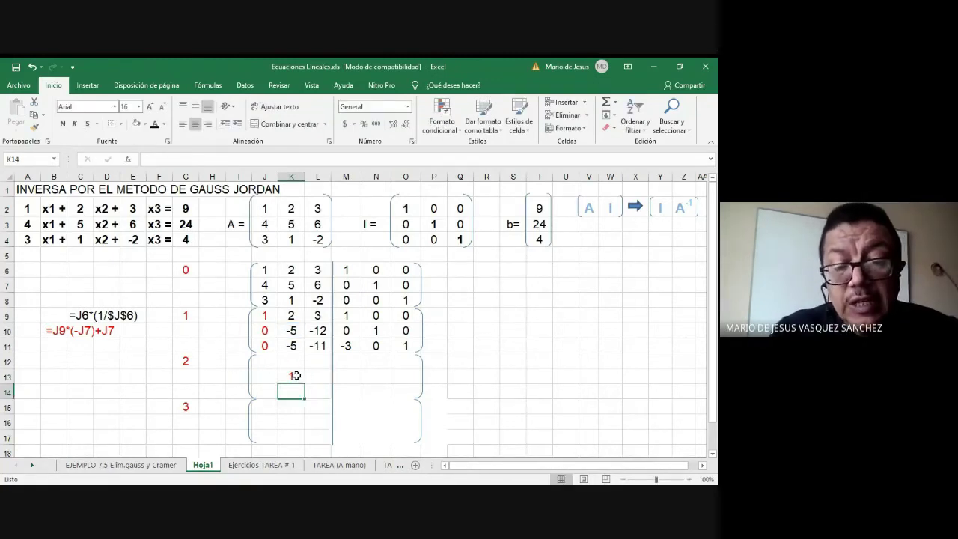
Step: Fill the K13 formula right to O13 and left to J13, giving 0, 1, 2.4, 0, -0.2, 0
click(302, 375)
drag(305, 382, 410, 387)
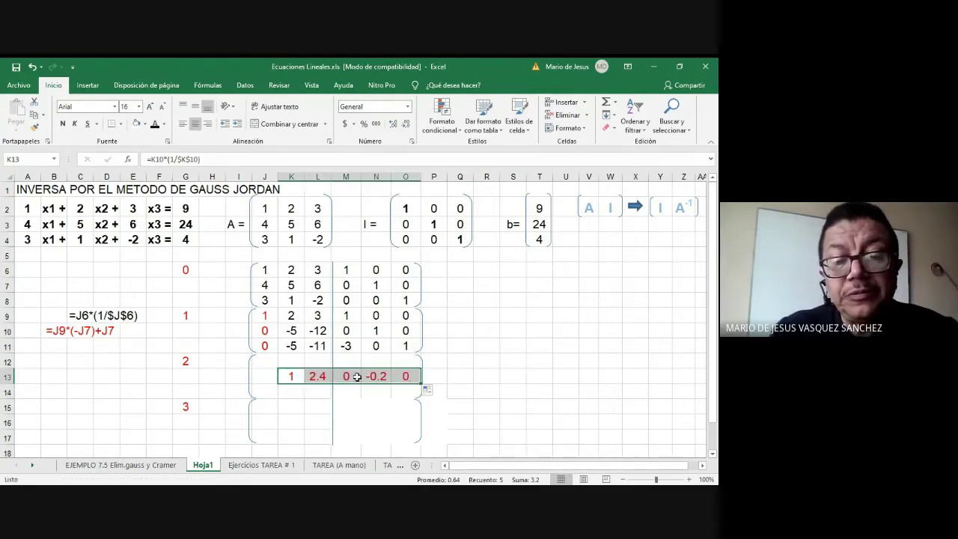
click(293, 377)
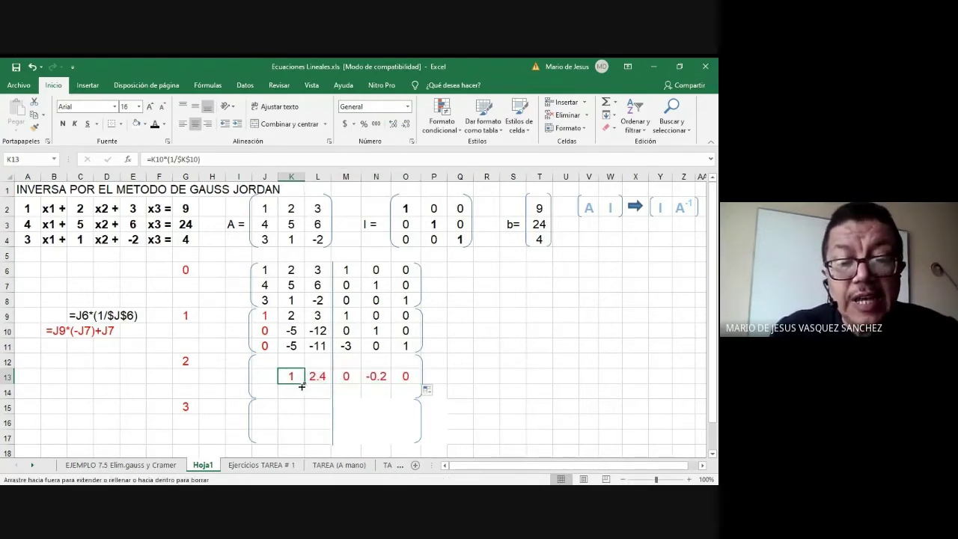
drag(303, 384, 261, 384)
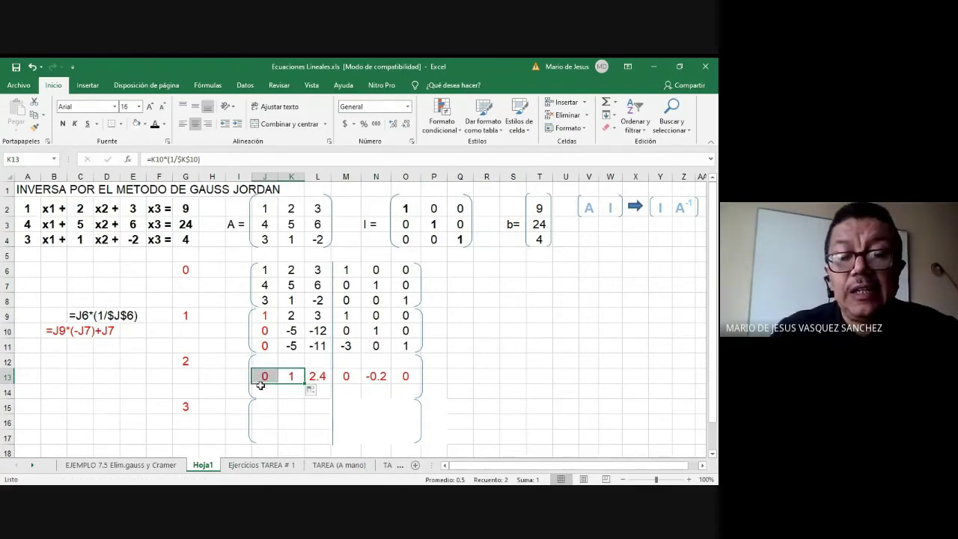
click(297, 399)
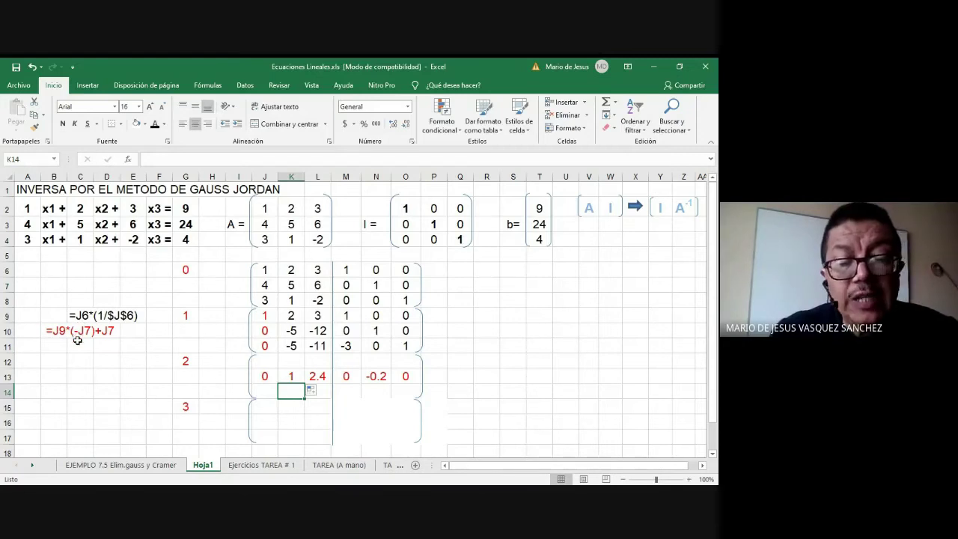
Step: Enter the elimination formula =K13*(-$K$9)+K9 in K12
click(291, 363)
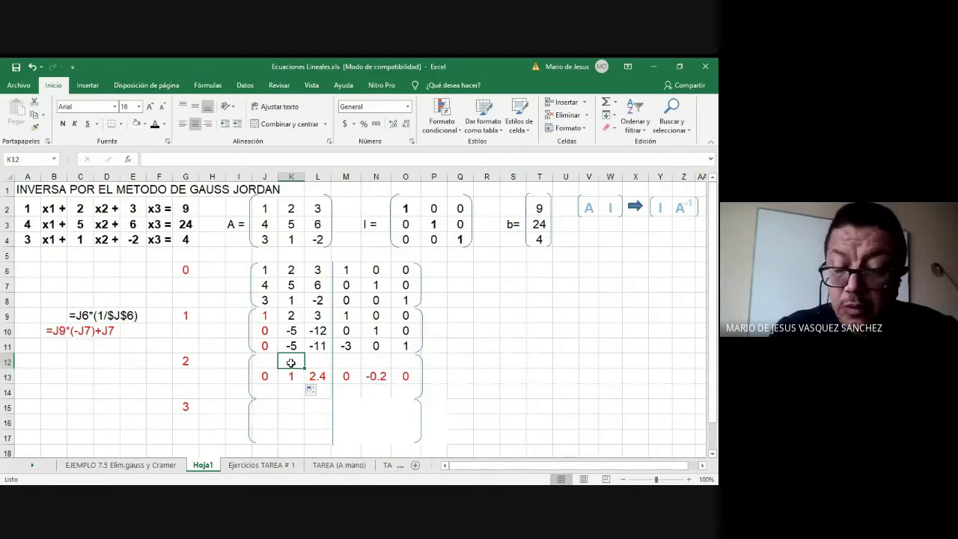
text(=)
click(291, 377)
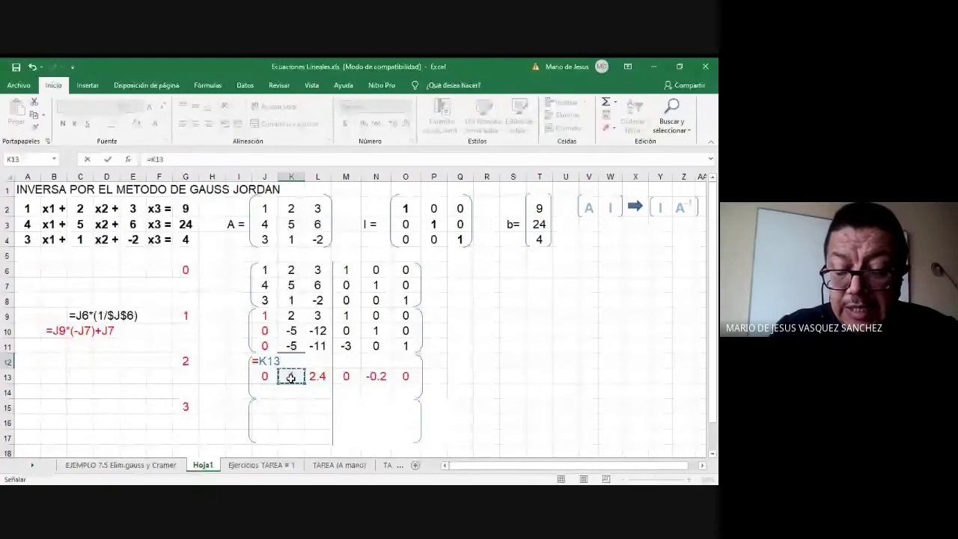
text(*)
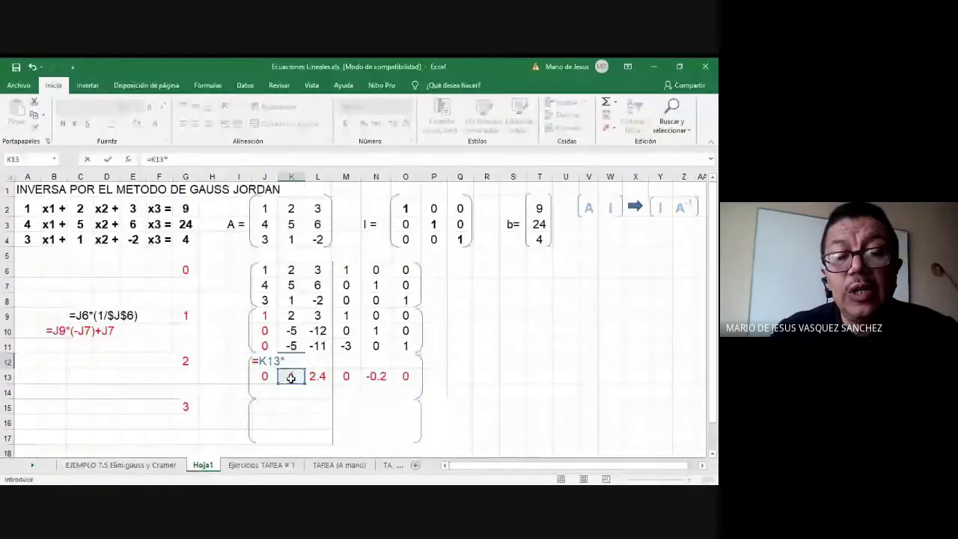
text((-)
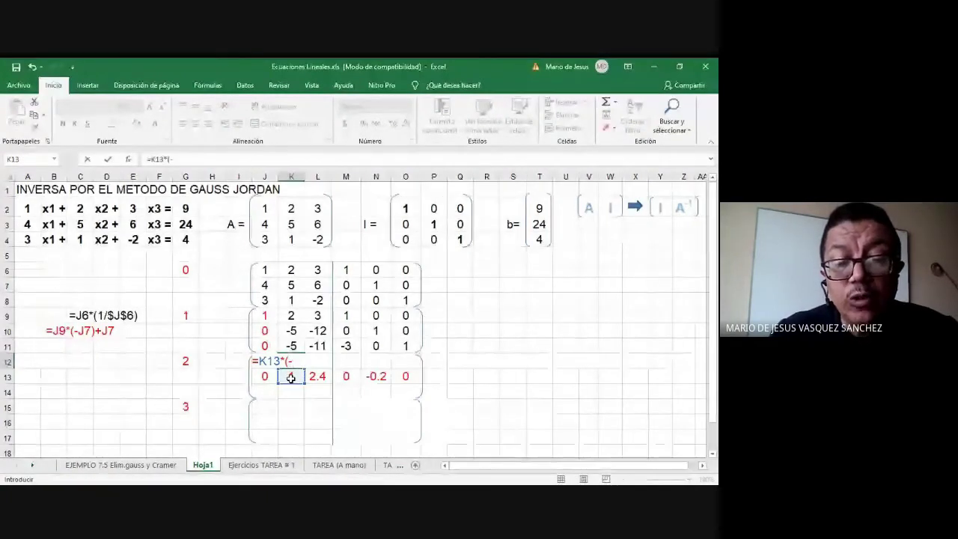
click(292, 315)
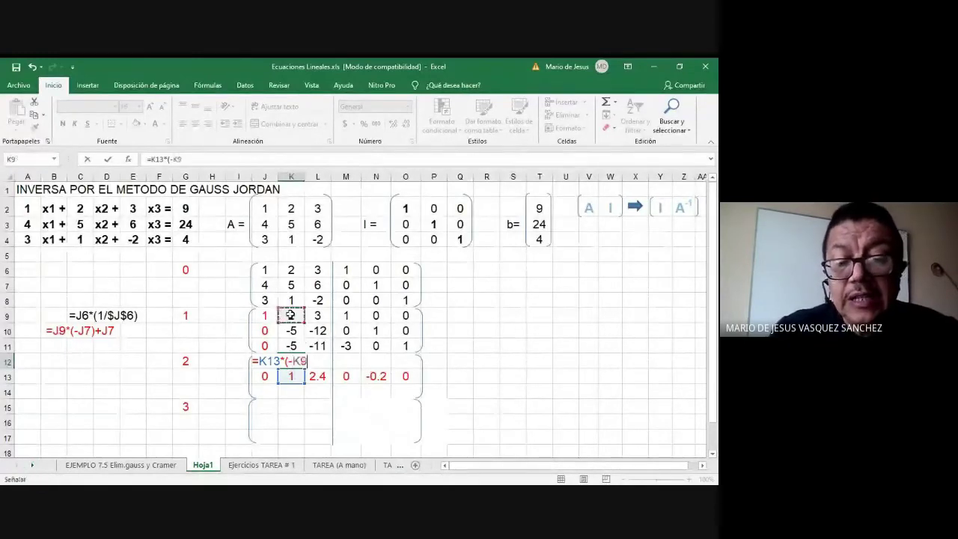
text()+)
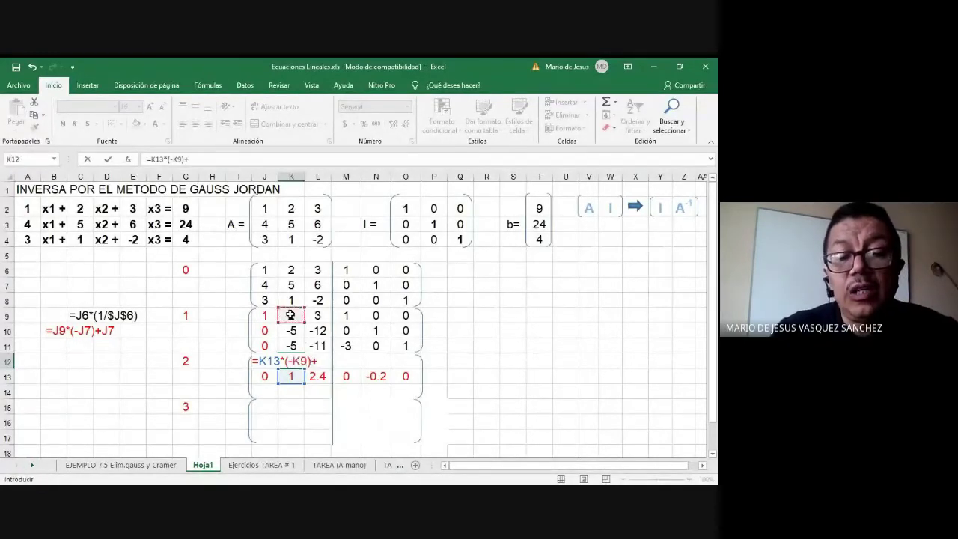
click(291, 315)
click(271, 361)
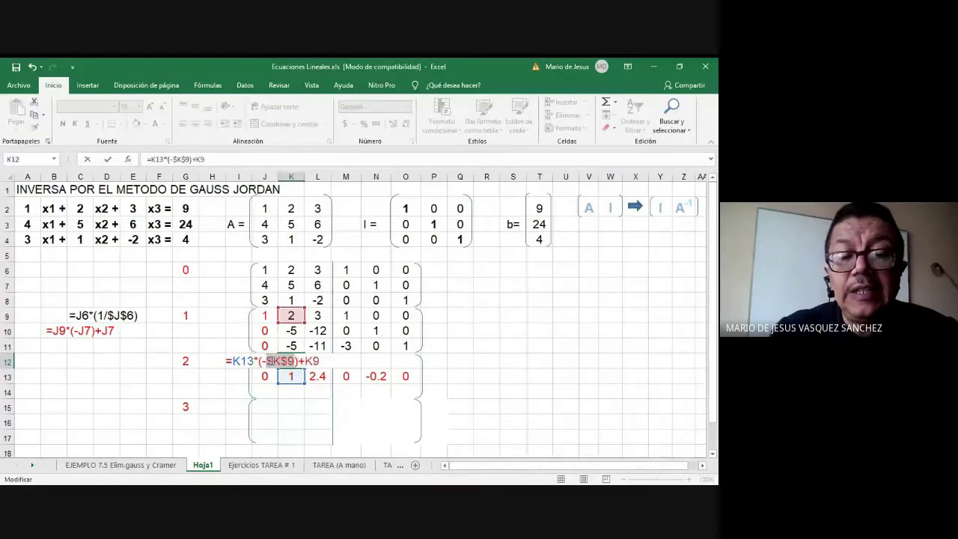
key(Return)
Step: Fill row 12 from J12 to O12 (1, 0, -2, 1, 0.4, 0), then begin K14's formula
click(293, 363)
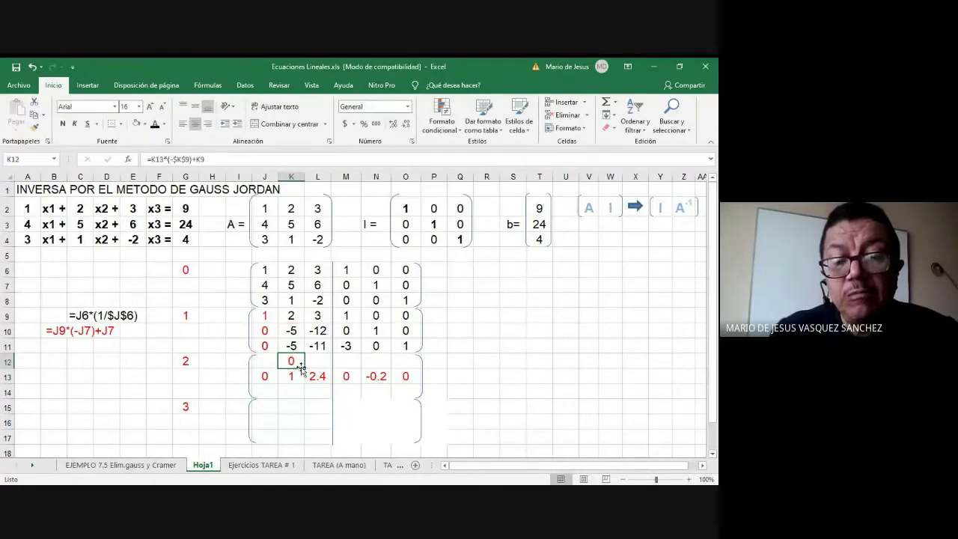
drag(304, 368, 414, 366)
click(293, 363)
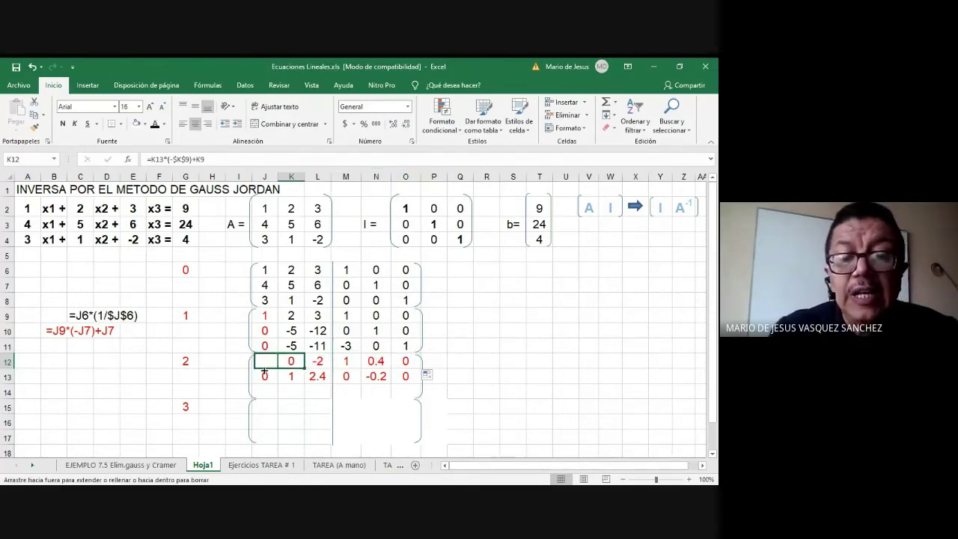
drag(305, 368, 262, 373)
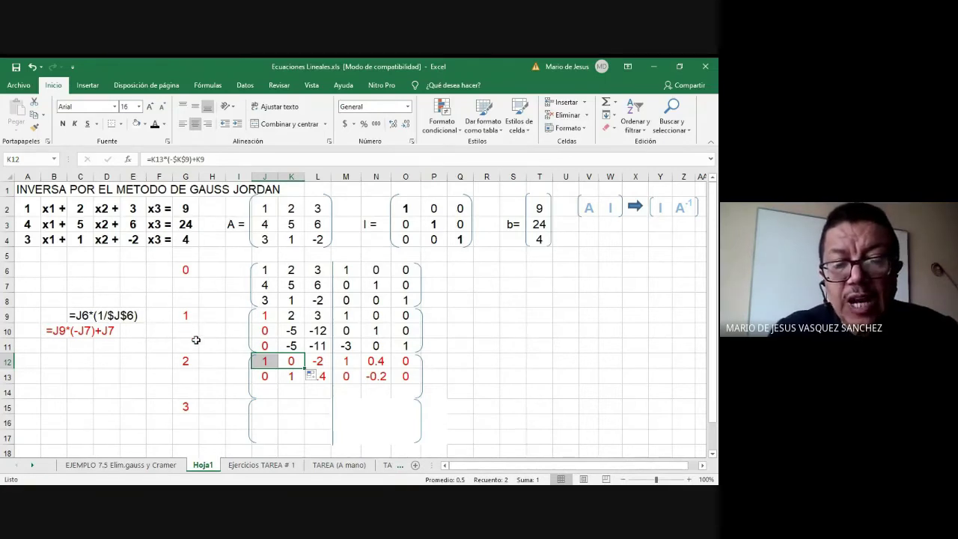
click(294, 391)
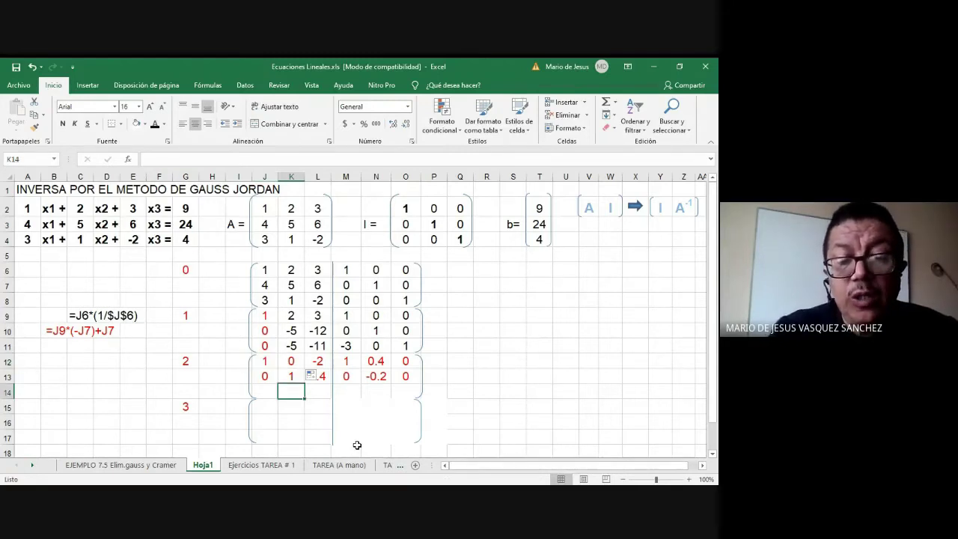
text(=)
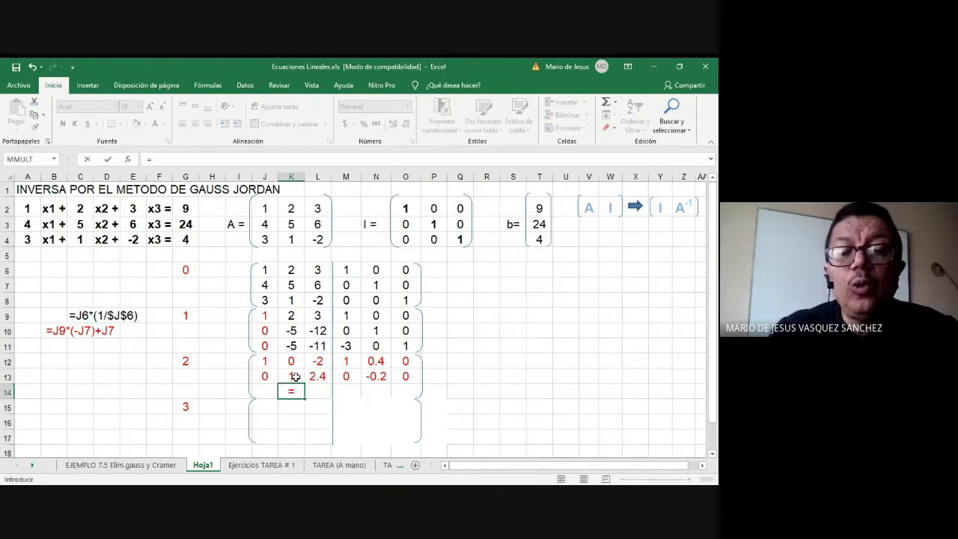
Step: Complete K14 as =K13*(-$K$11)+K11 and fill it from J14 to O14, giving 0, 0, 1, -3, -1, 1
click(292, 376)
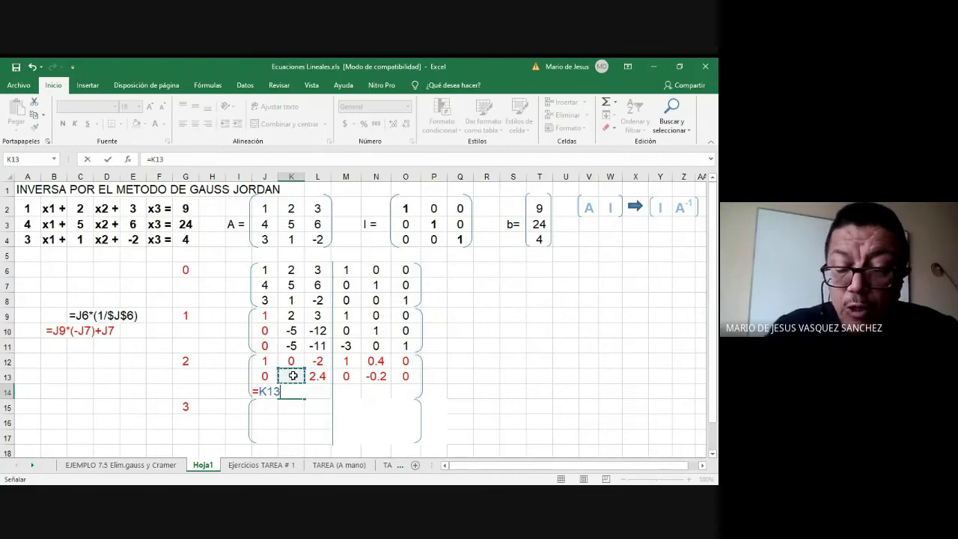
text(*(-)
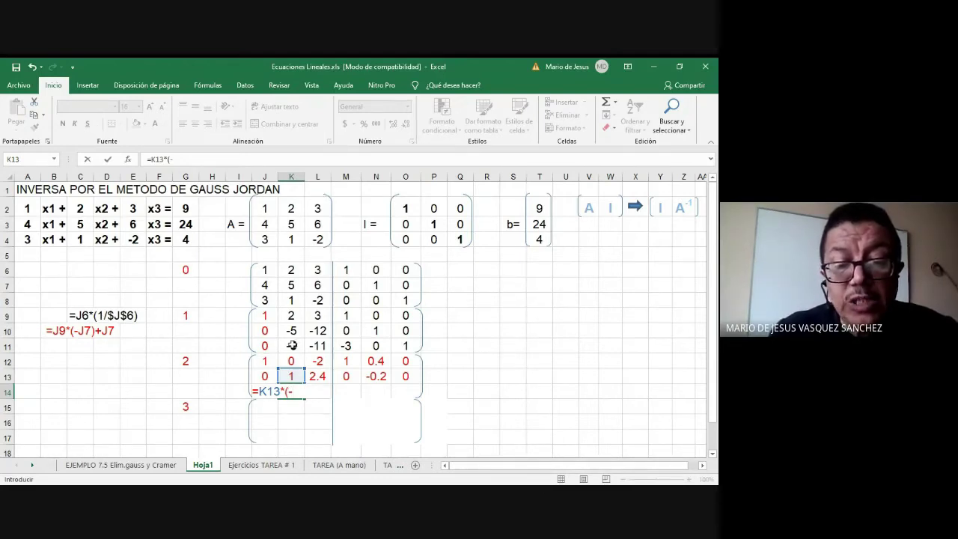
click(291, 346)
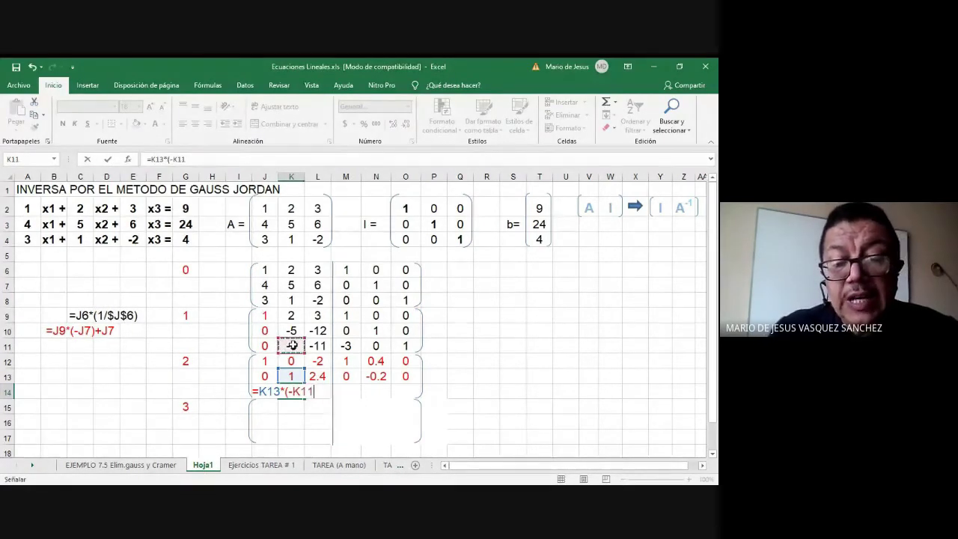
text()+)
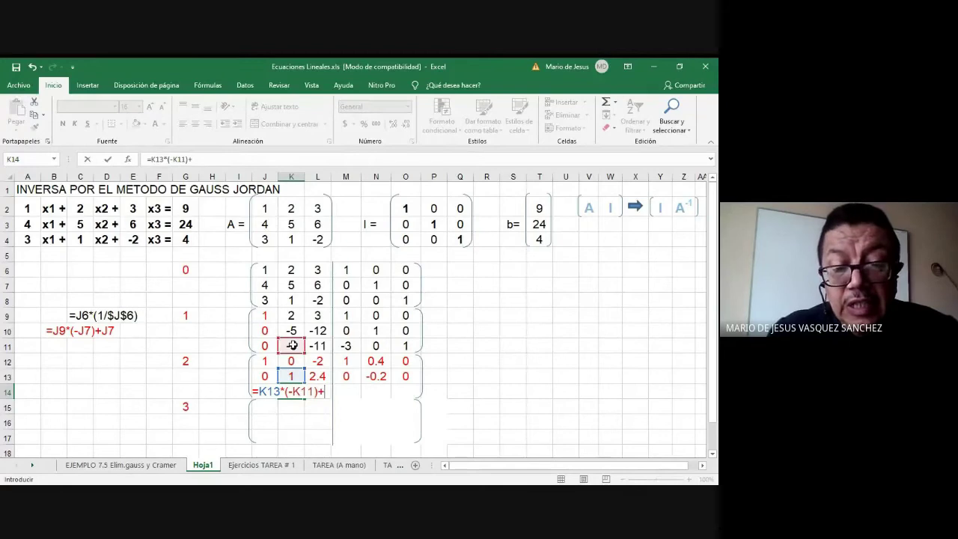
click(292, 345)
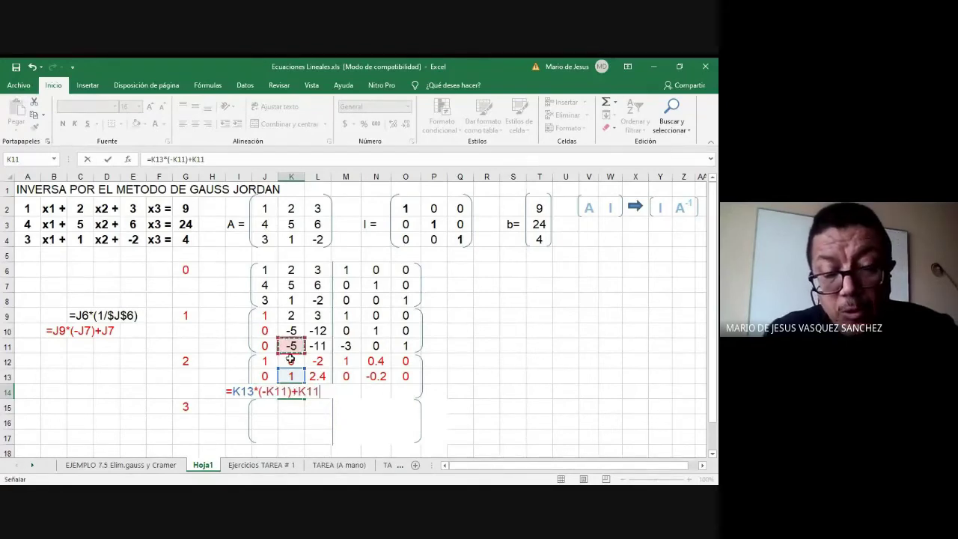
click(274, 391)
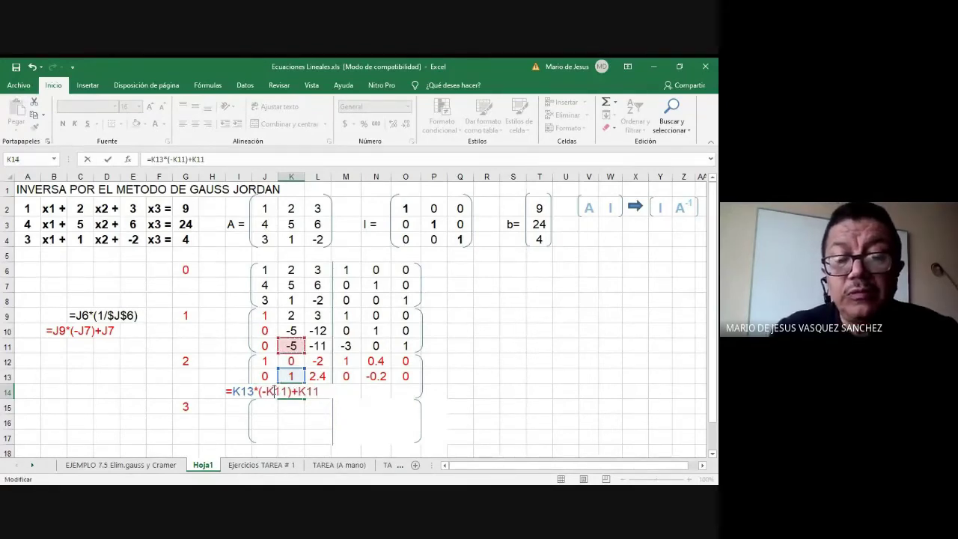
key(F4)
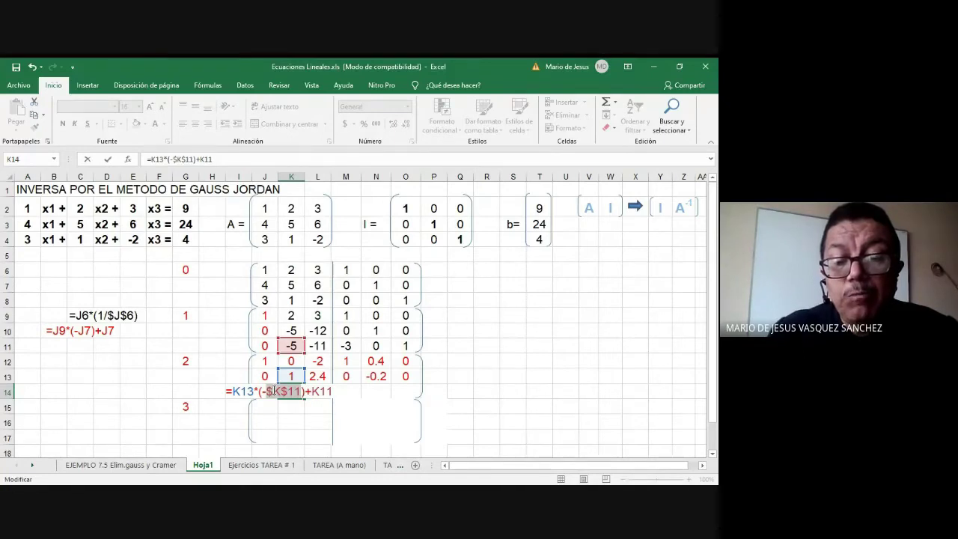
key(Return)
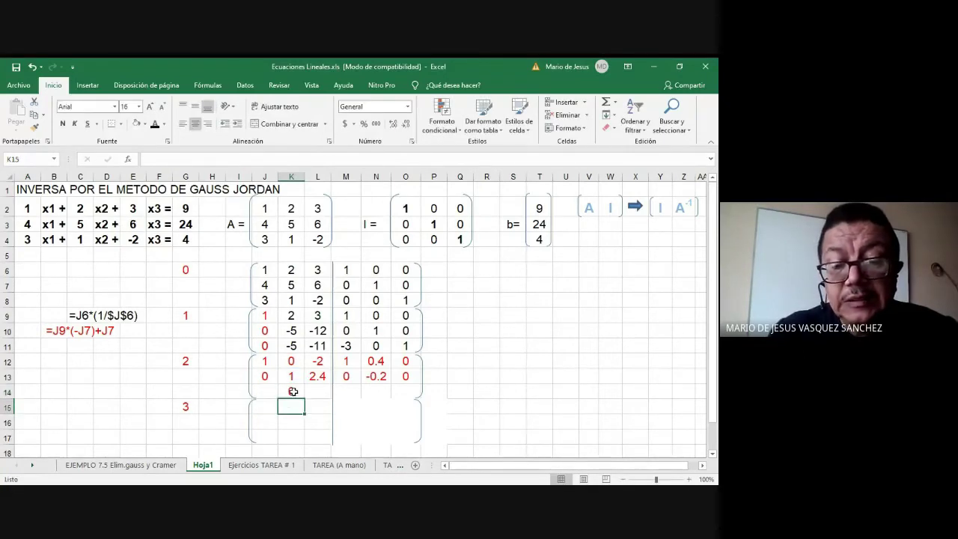
click(291, 392)
mouse_move(305, 399)
mouse_down()
mouse_move(408, 398)
mouse_move(256, 402)
mouse_up()
click(291, 392)
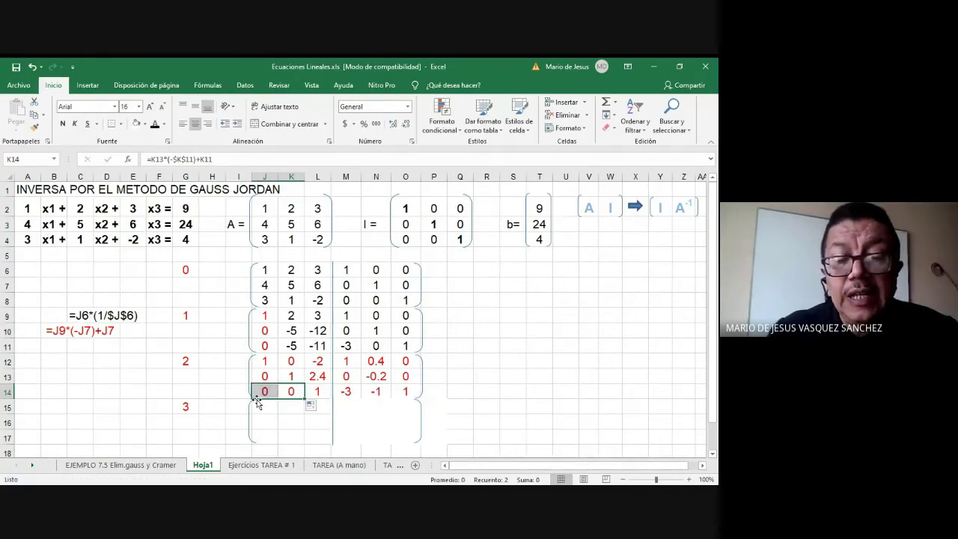
Step: Turn the values in L12:O14 black
click(318, 361)
mouse_move(318, 361)
mouse_down()
mouse_move(374, 362)
mouse_move(405, 391)
mouse_up()
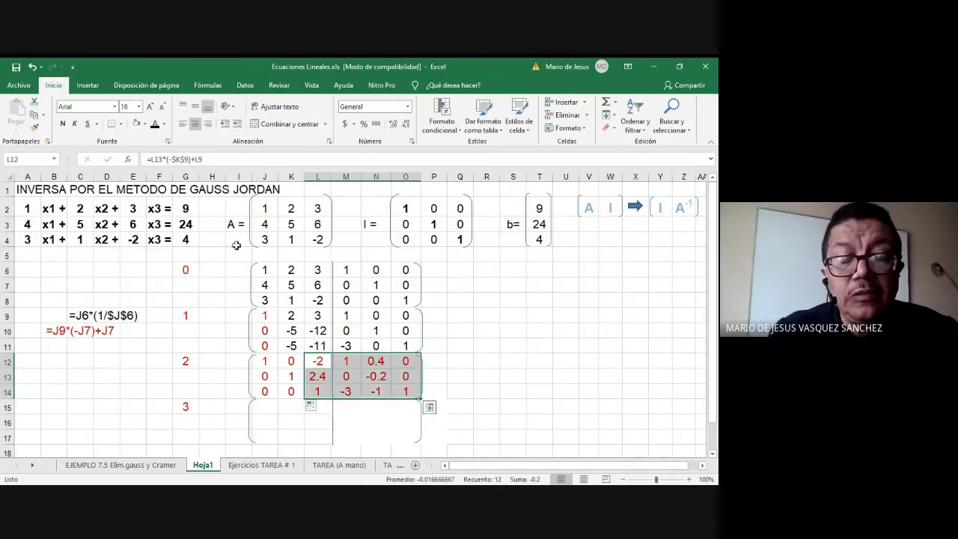
click(155, 125)
click(293, 403)
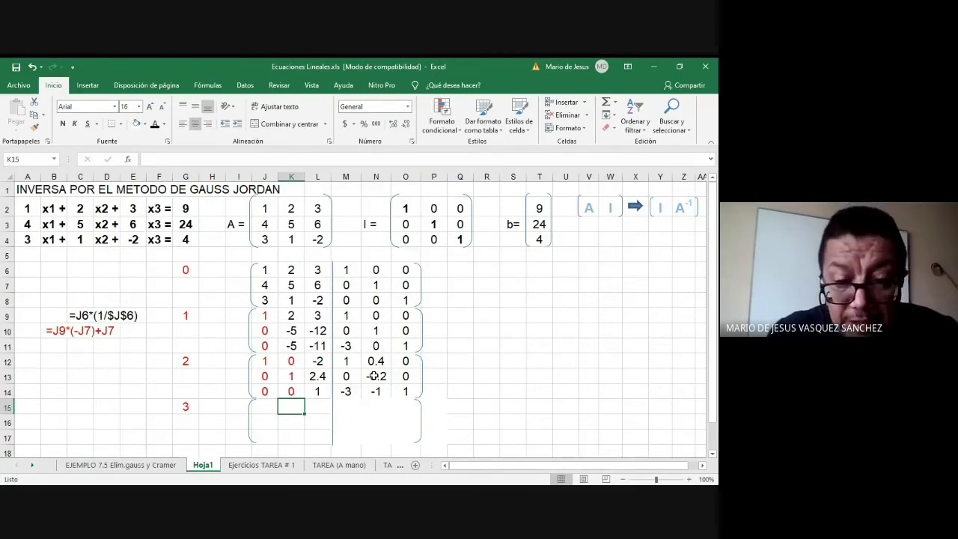
Step: Enter =L14*(1/$L$14) in L17 to normalise by the pivot
click(317, 436)
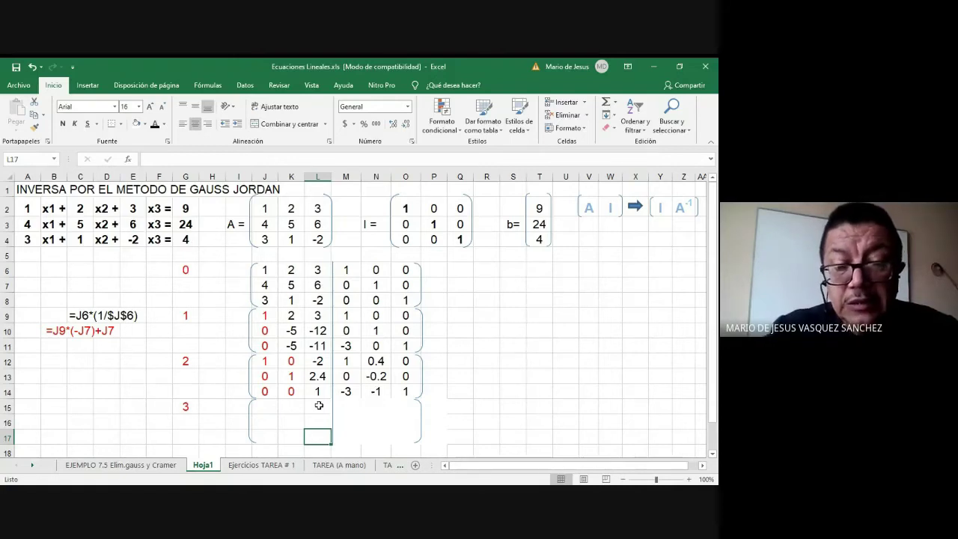
text(=)
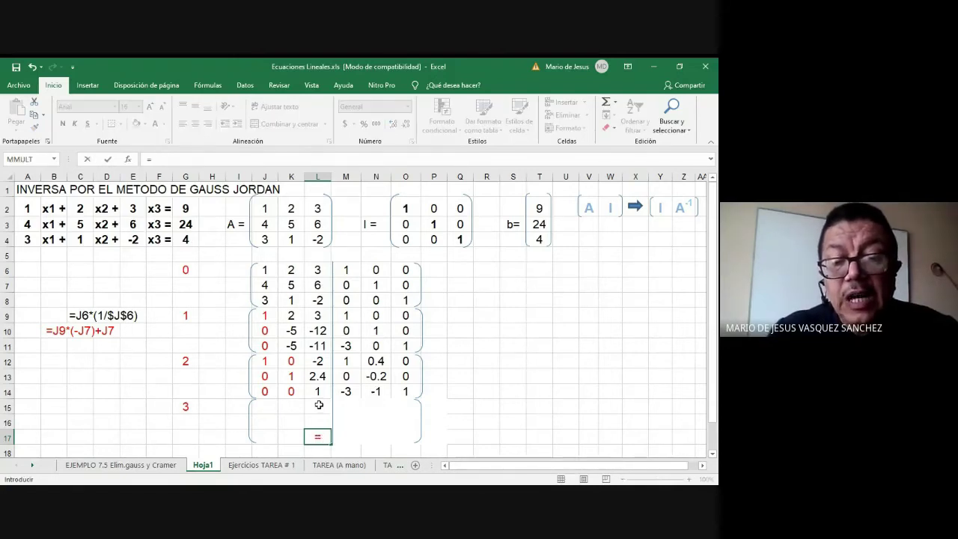
click(320, 392)
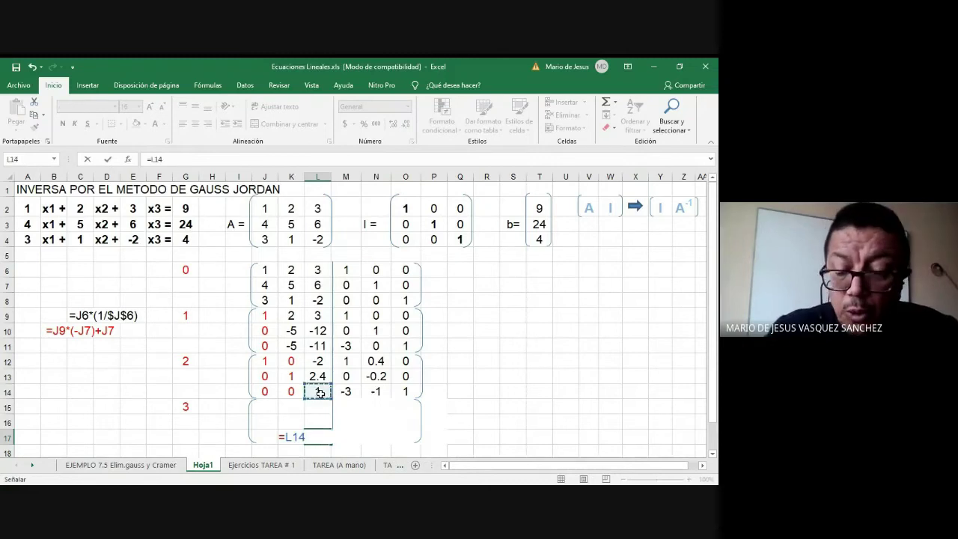
text(*)
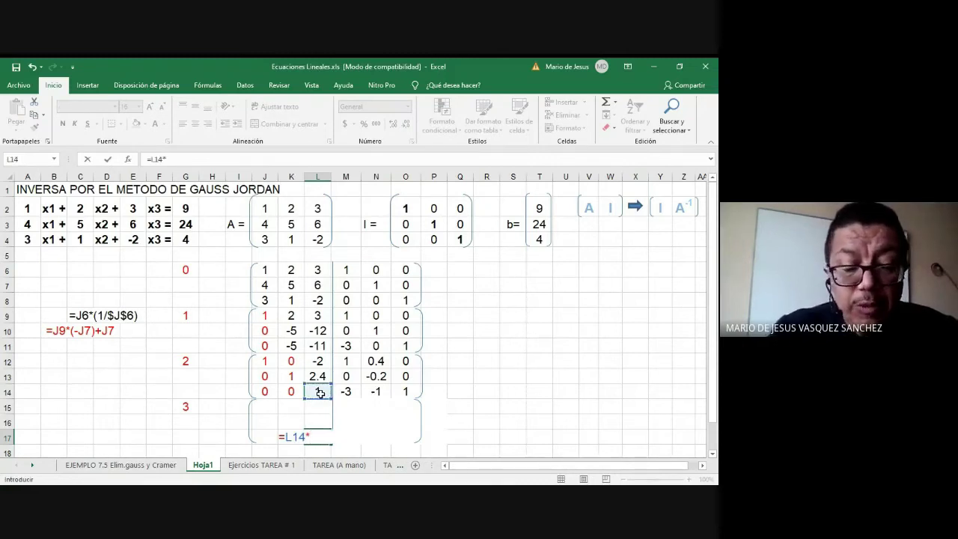
text((1)
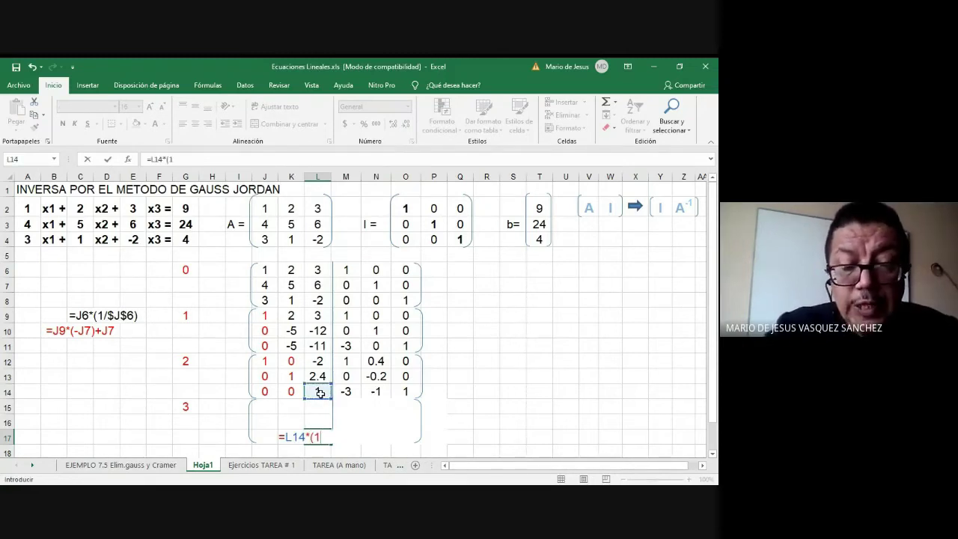
text(/)
click(320, 393)
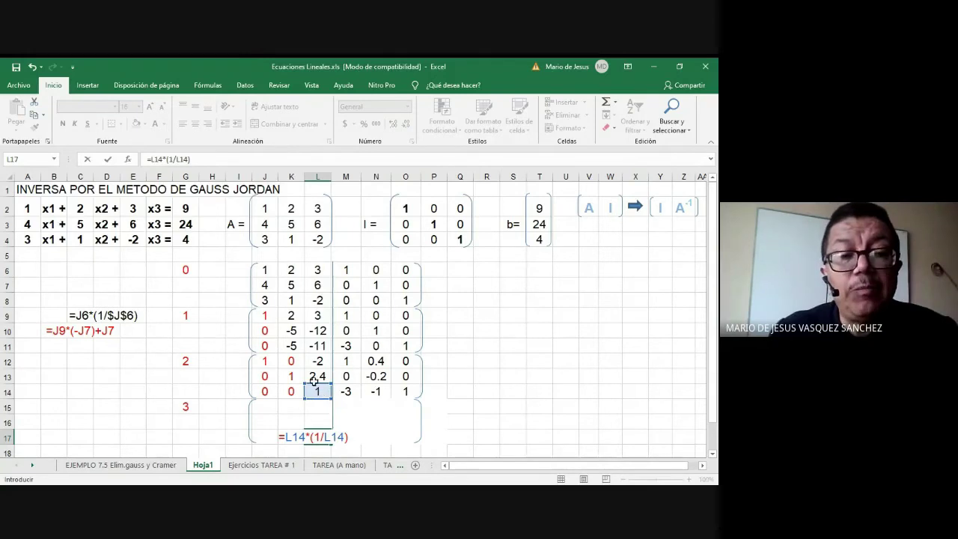
click(181, 160)
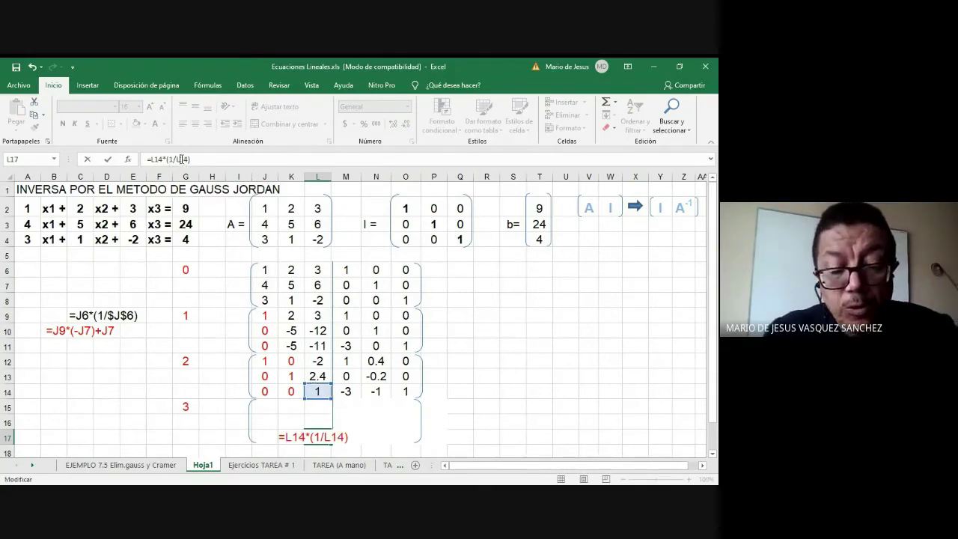
key(F4)
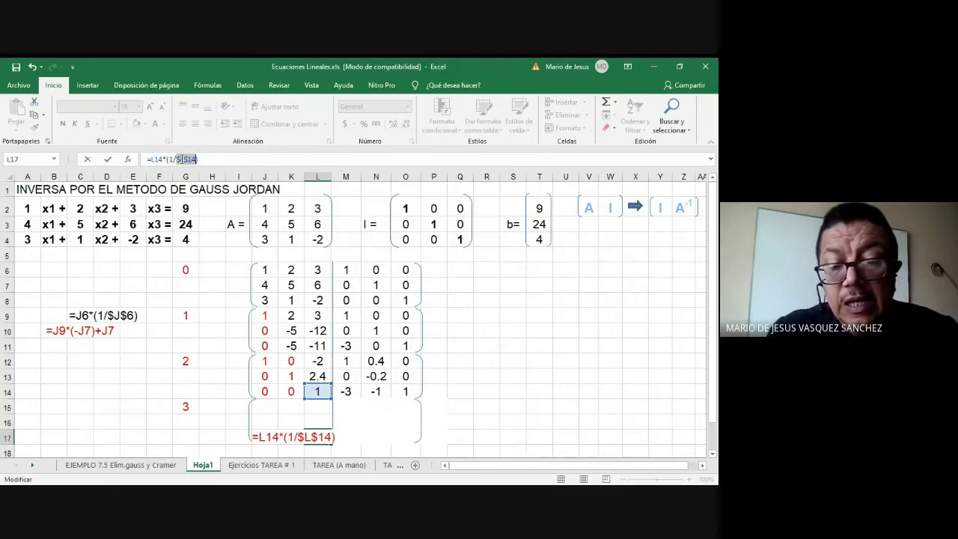
key(Return)
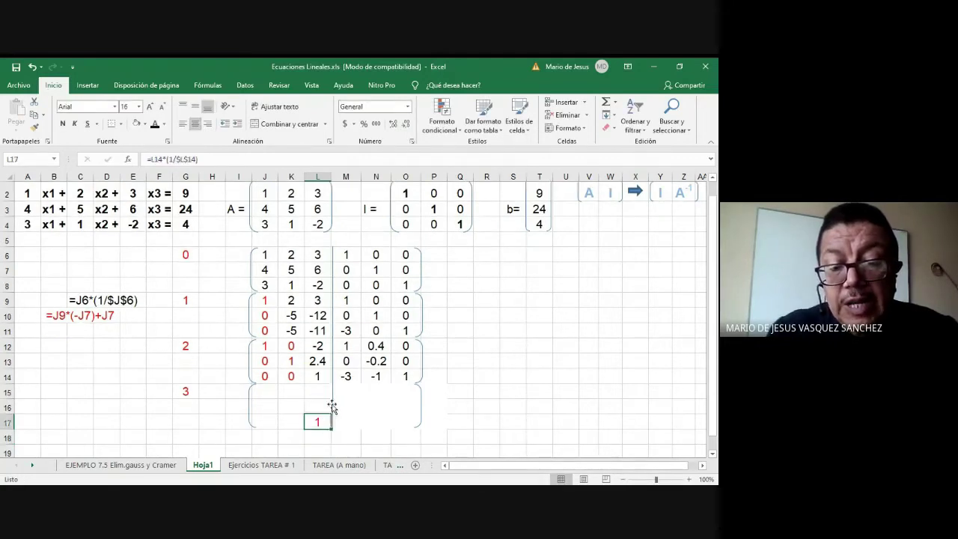
Step: Fill the L17 formula along row 17 from J17 to O17, giving 0, 0, 1, -3, -1, 1
click(332, 404)
drag(332, 404, 408, 431)
click(322, 420)
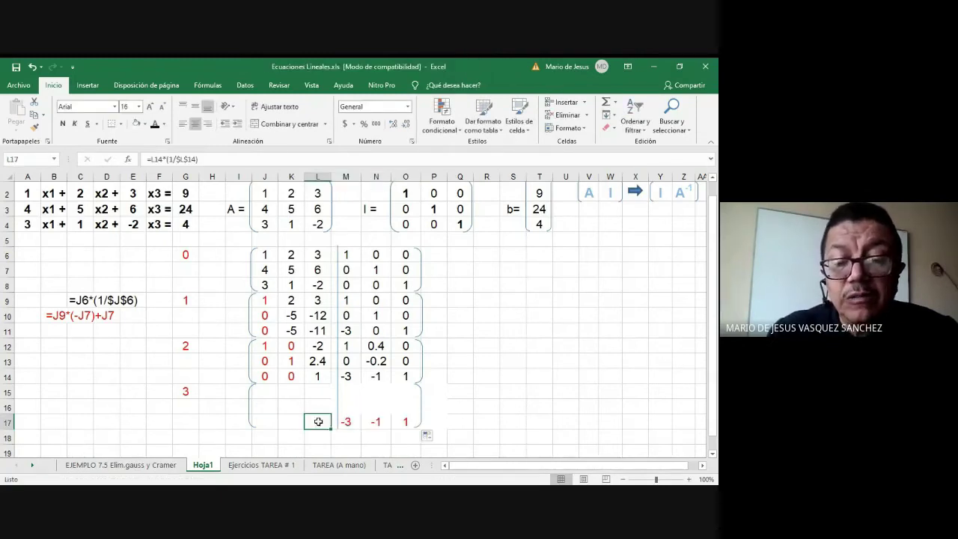
drag(330, 429, 259, 432)
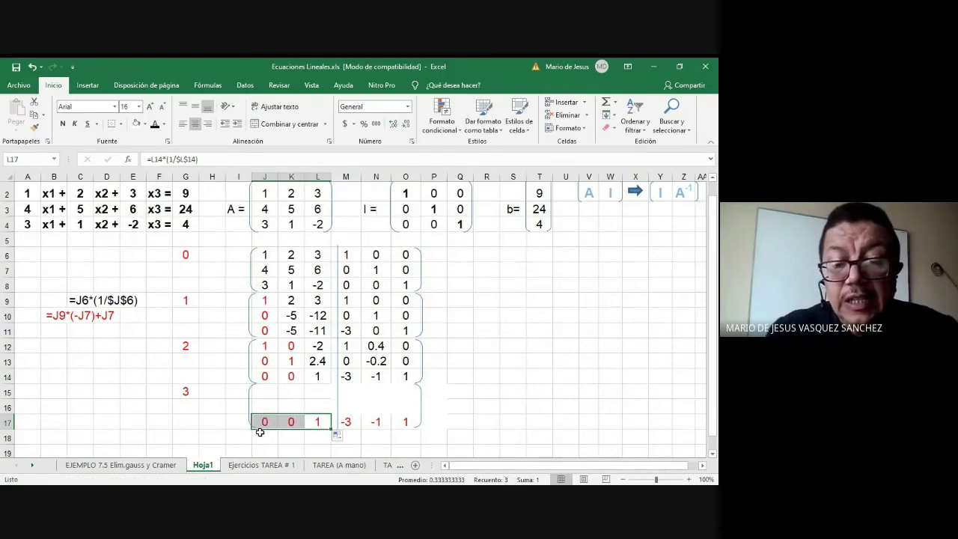
click(317, 408)
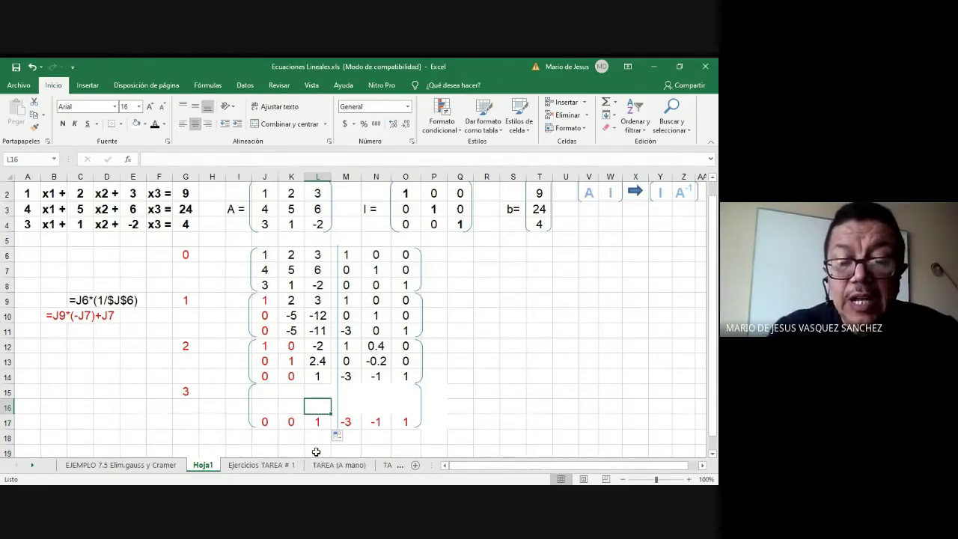
Step: Enter the elimination formula =L17*(-$L$13)+L13 in L16
text(=)
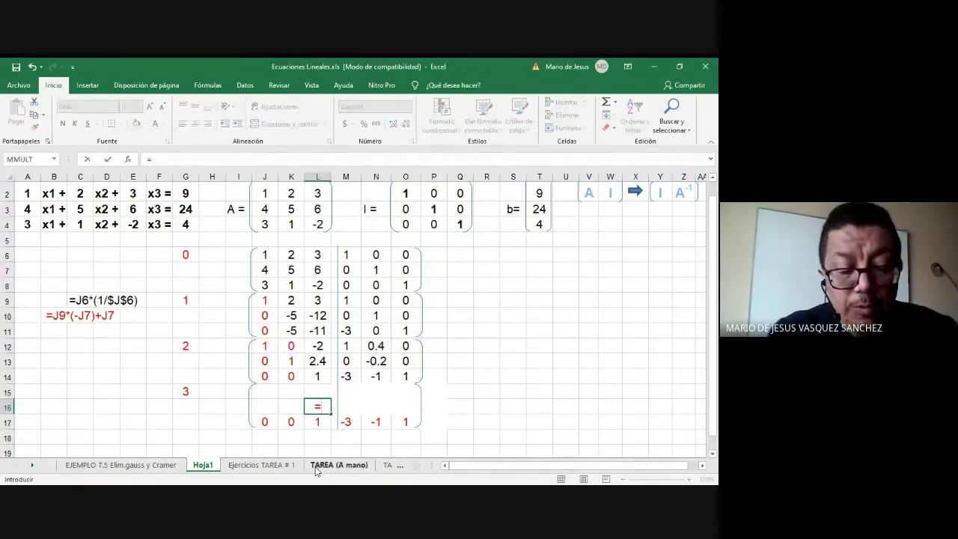
click(321, 423)
text(*)
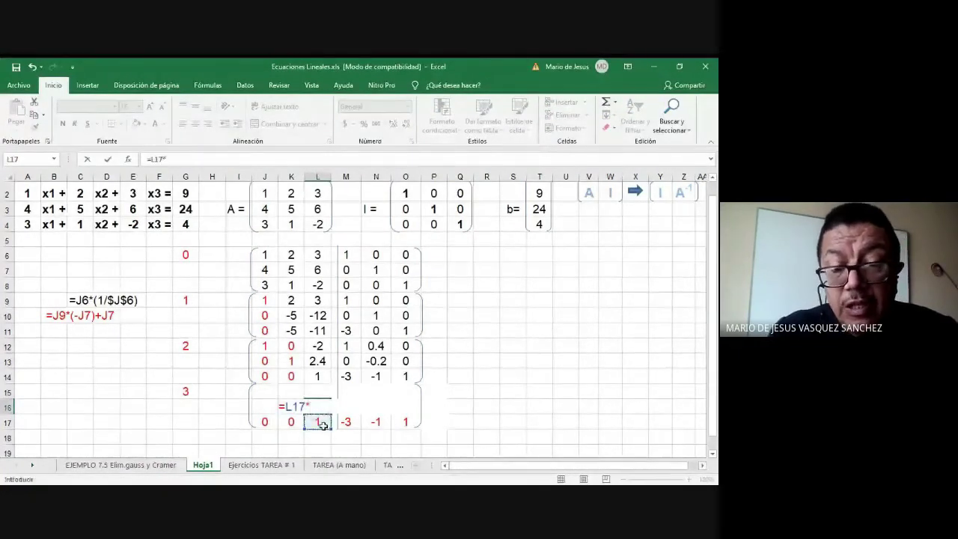
text((-)
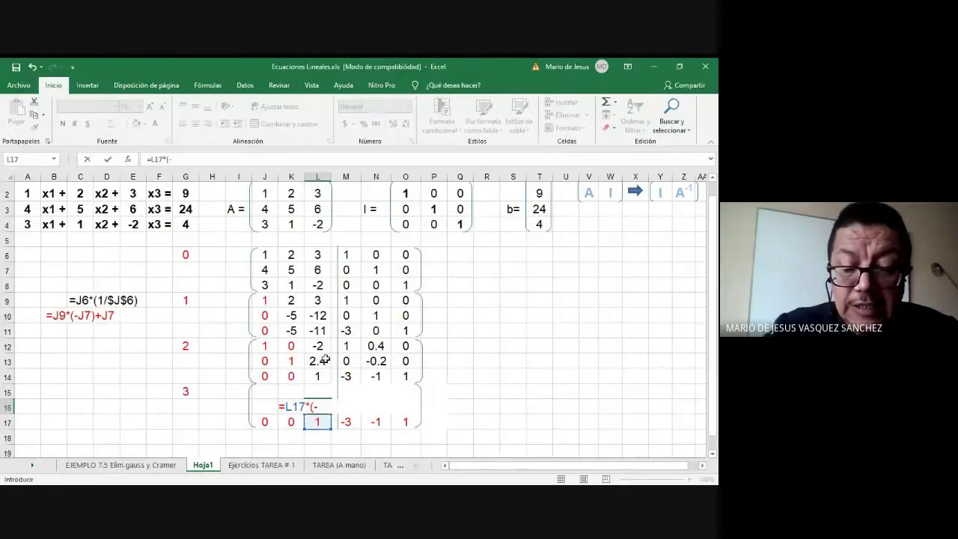
click(325, 360)
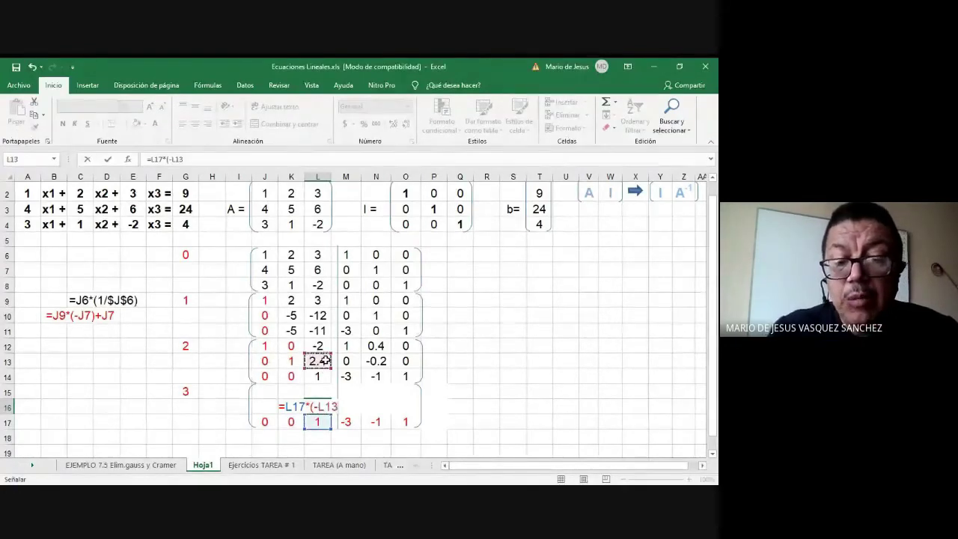
text()+)
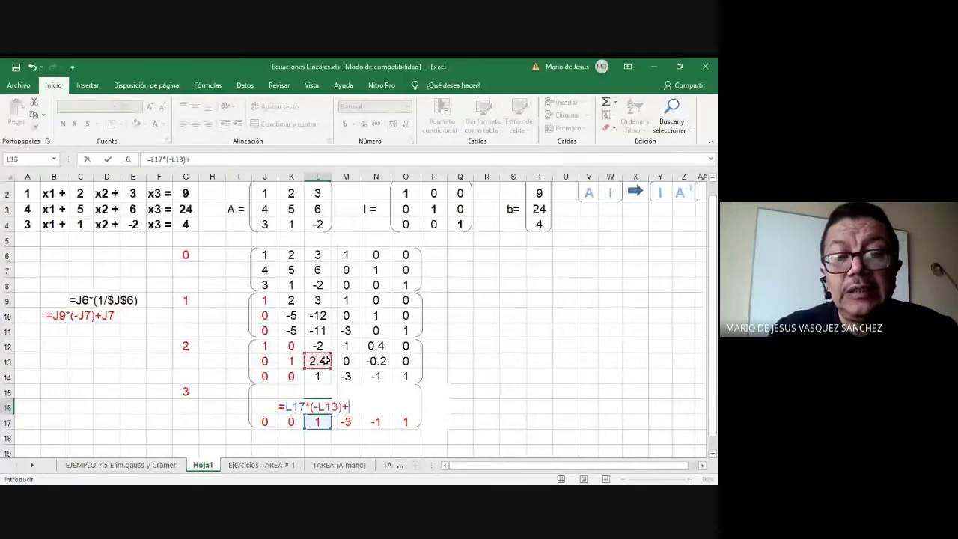
click(324, 360)
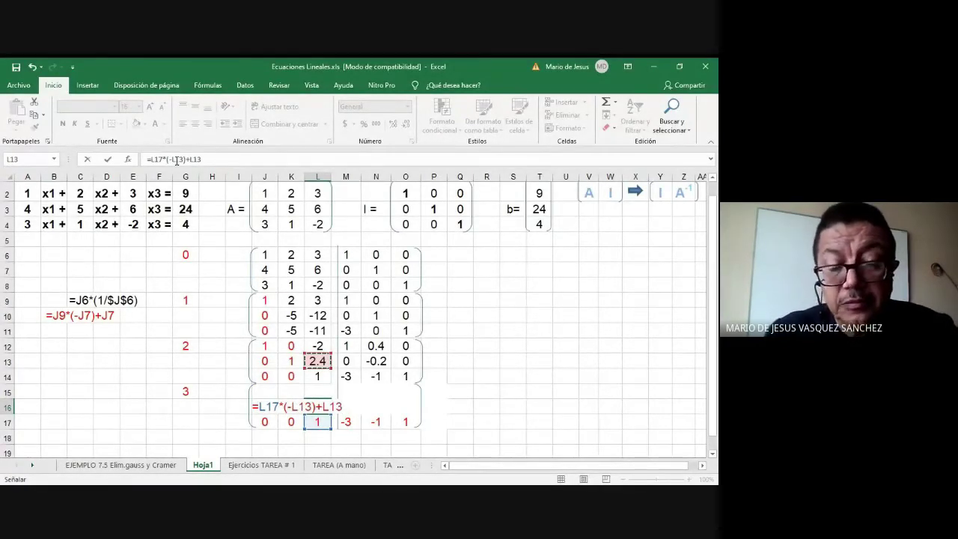
double_click(177, 160)
key(F4)
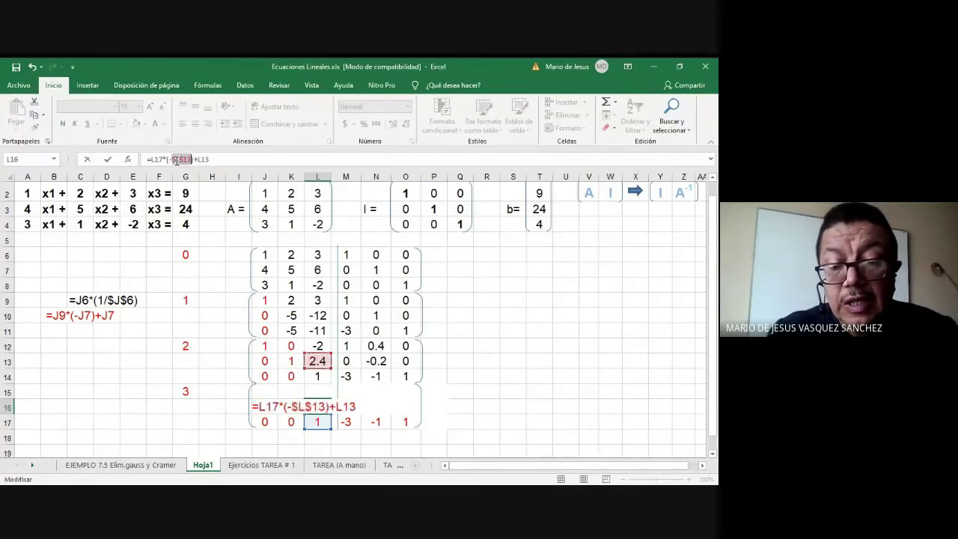
key(Return)
Step: Fill the L16 formula right to O16 and left to J16, giving 0, 1, 0, 7.2, 2.2, -2.4
click(318, 406)
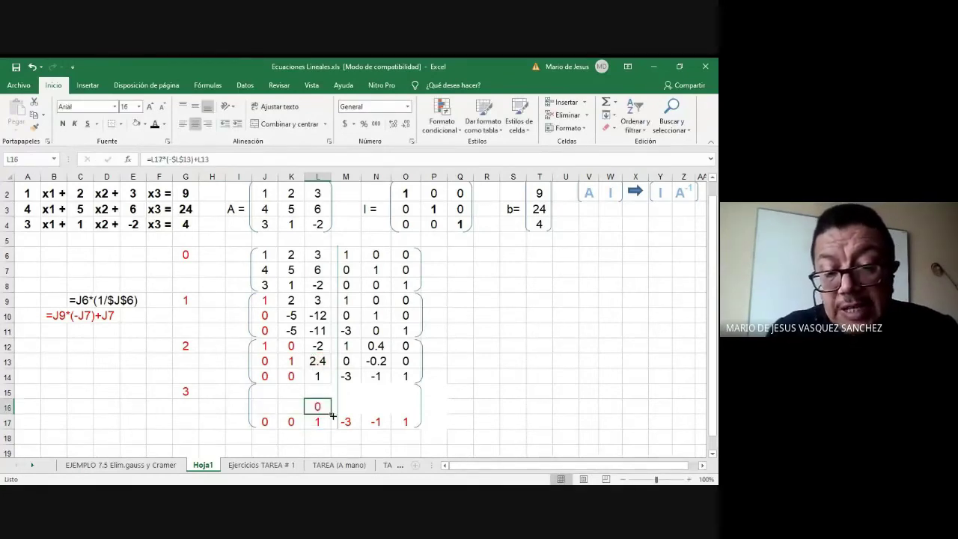
drag(331, 414, 408, 419)
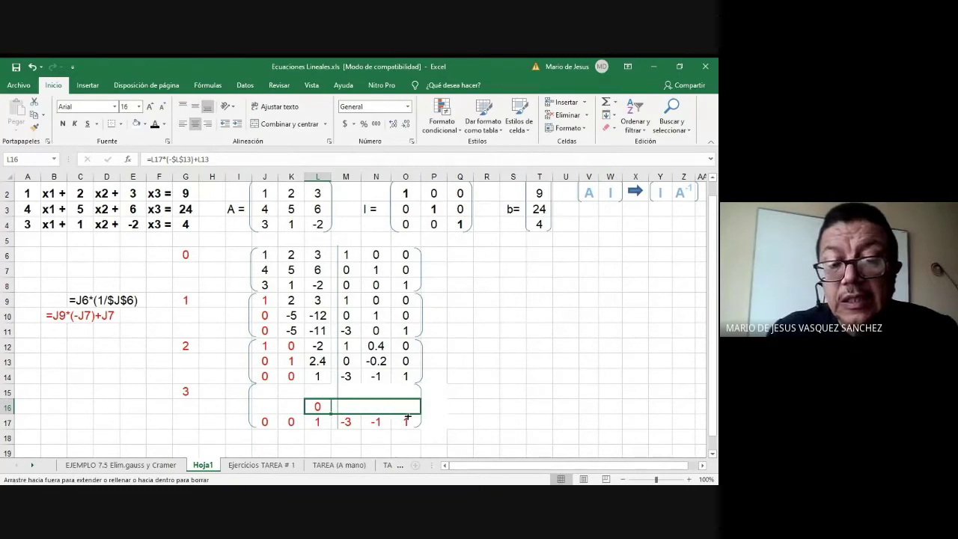
click(320, 405)
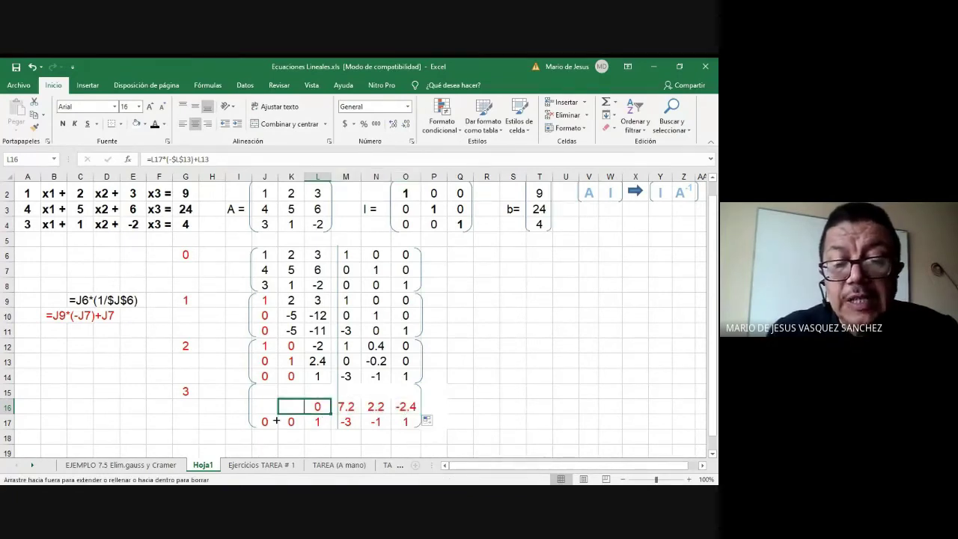
drag(329, 414, 263, 418)
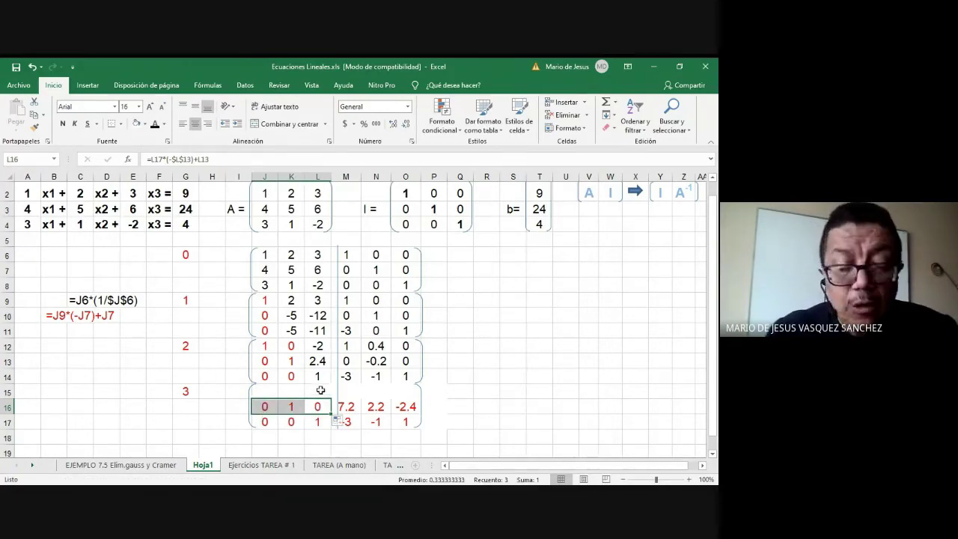
click(321, 390)
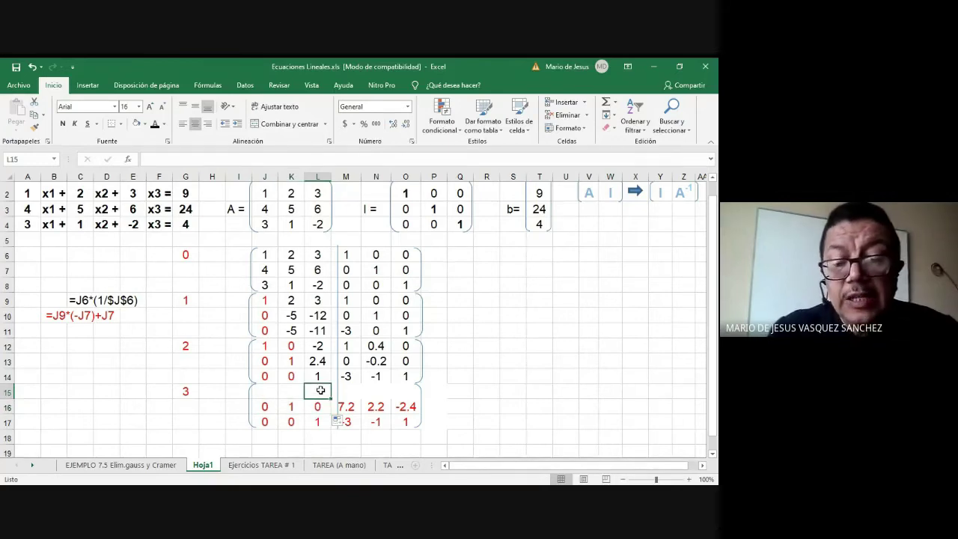
Step: Enter =L17*(-$L$12)+L12 in L15, making the L12 multiplier an absolute reference
text(=)
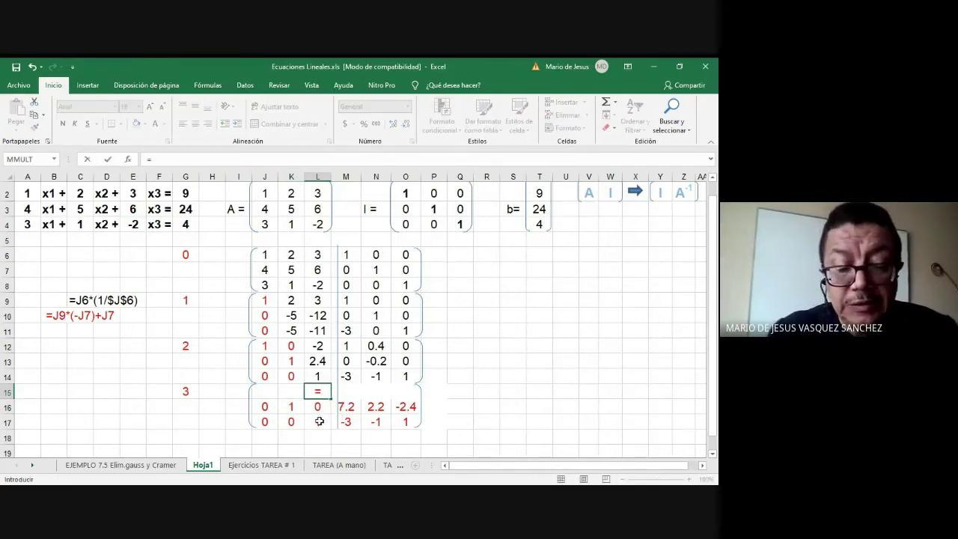
click(319, 422)
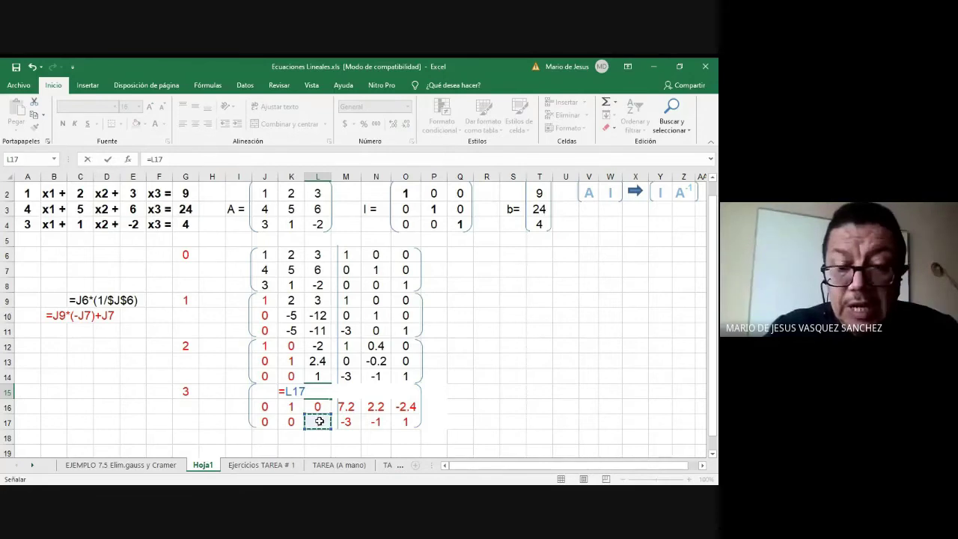
text(*(-)
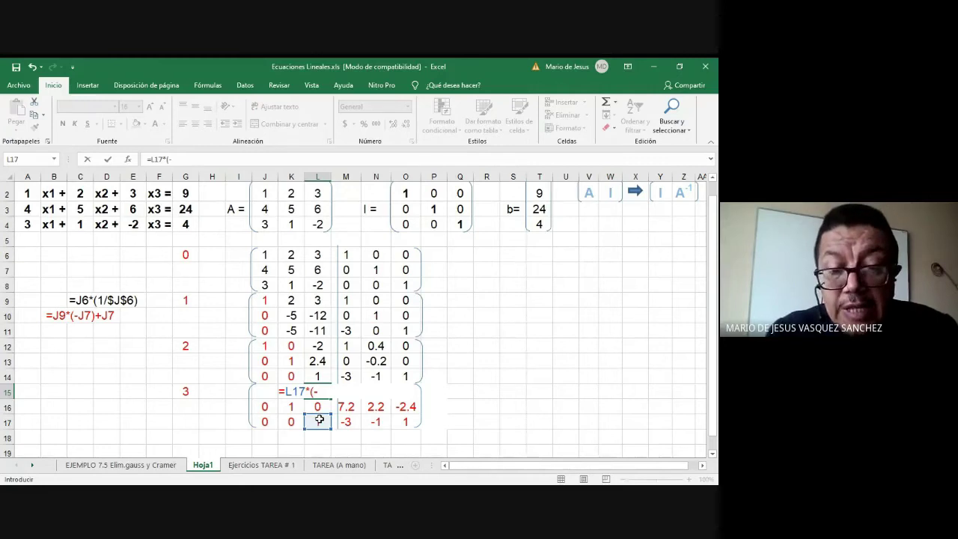
click(320, 346)
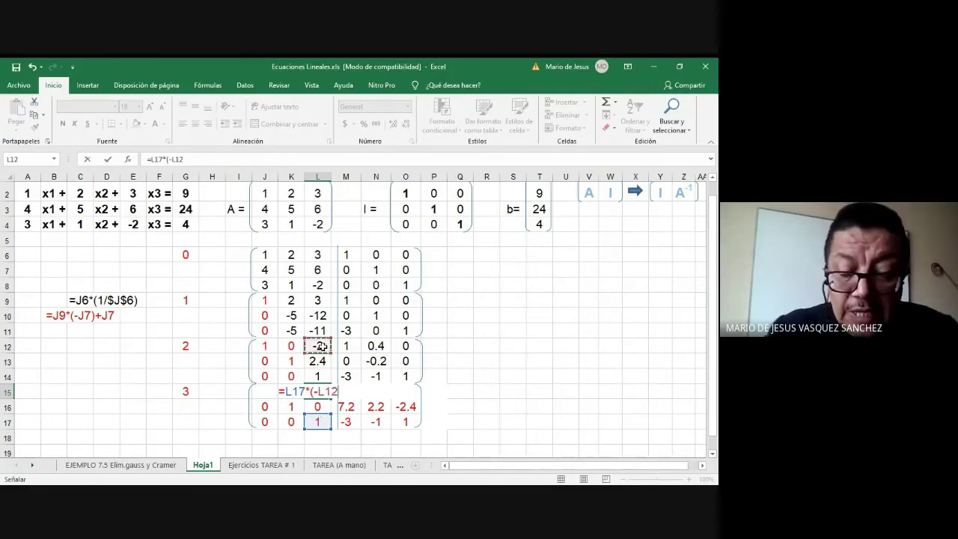
text())
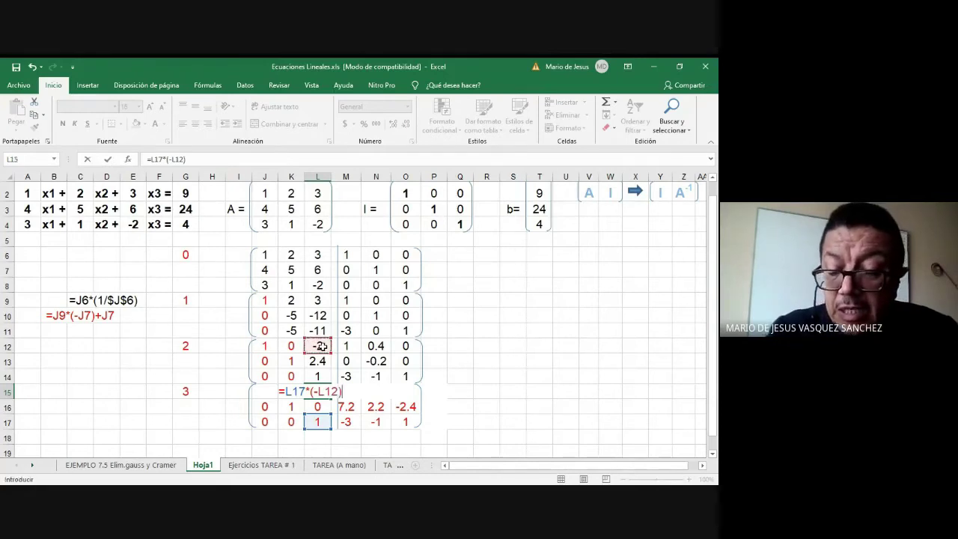
text(+)
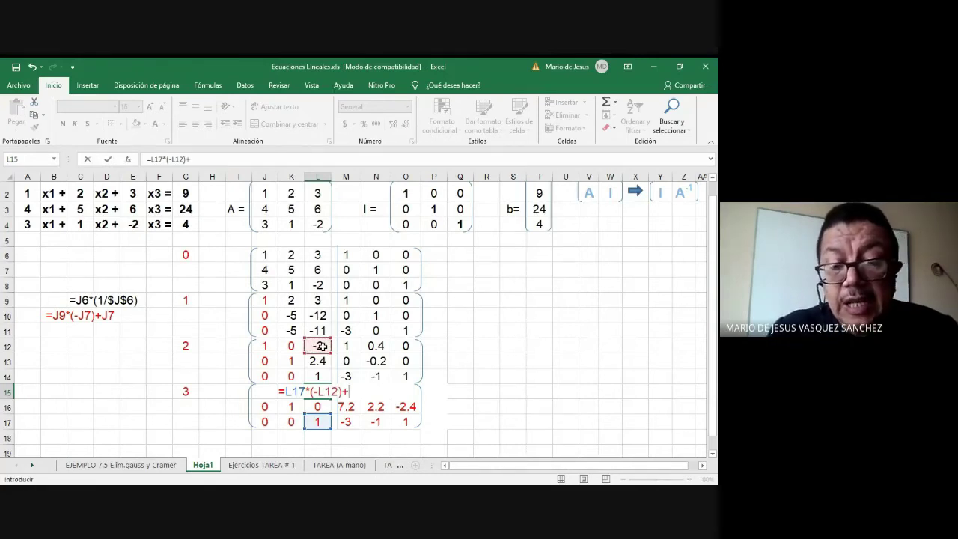
click(320, 346)
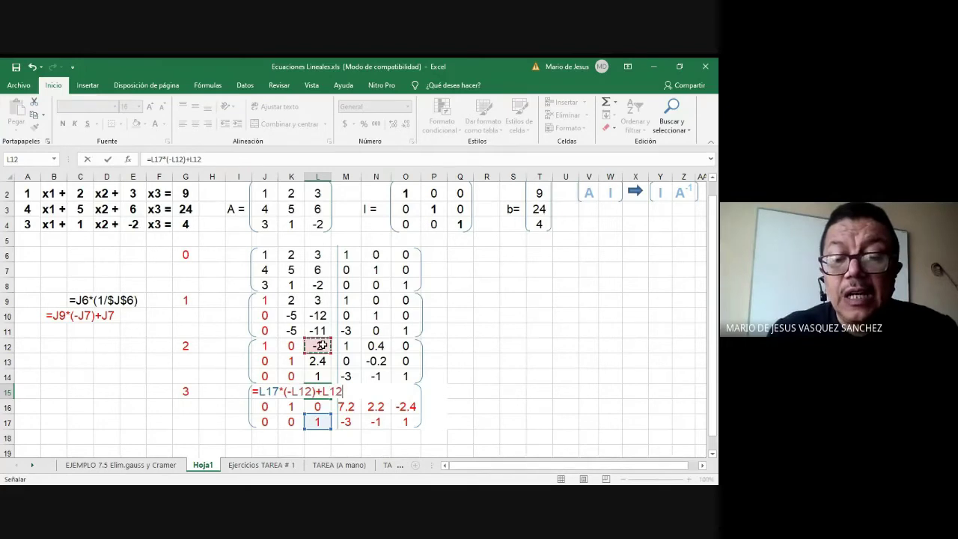
click(300, 391)
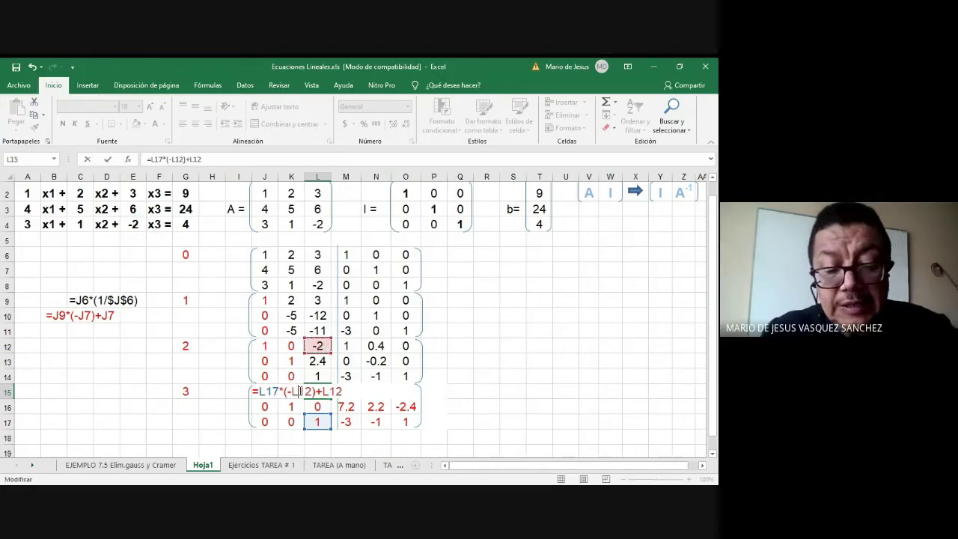
key(F4)
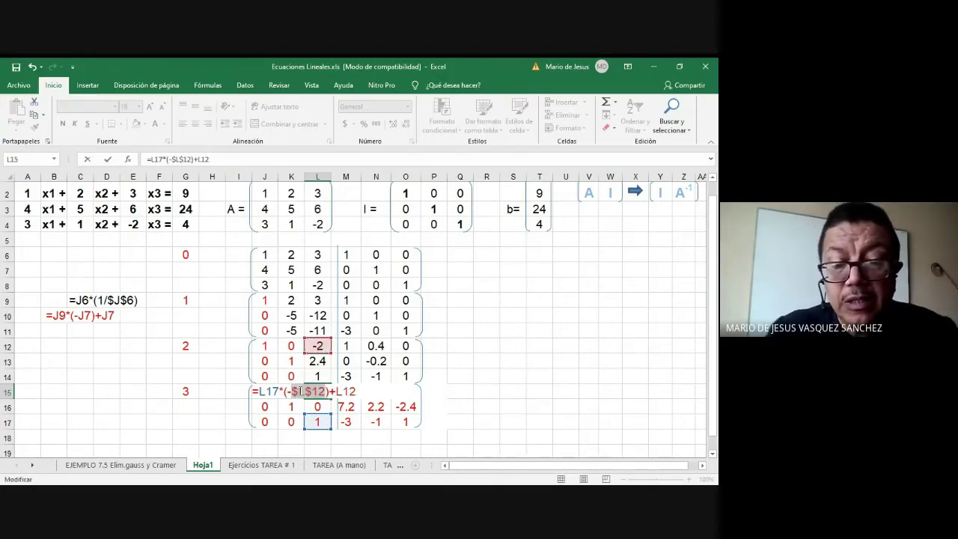
key(ctrl+Return)
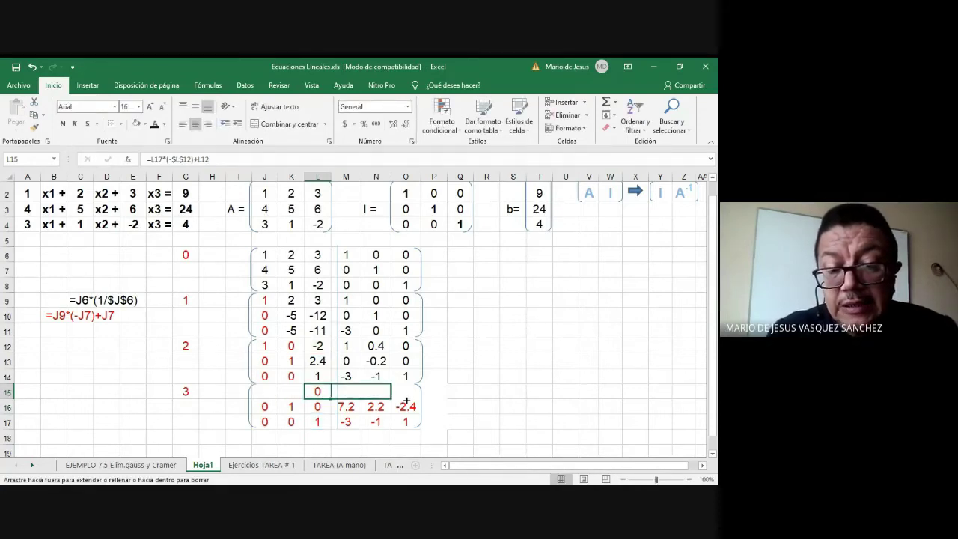
Step: Fill the L15 formula right to O15 and left to J15, giving 1, 0, 0, -4.4, -1.4, 1.8
drag(373, 397, 408, 398)
click(327, 393)
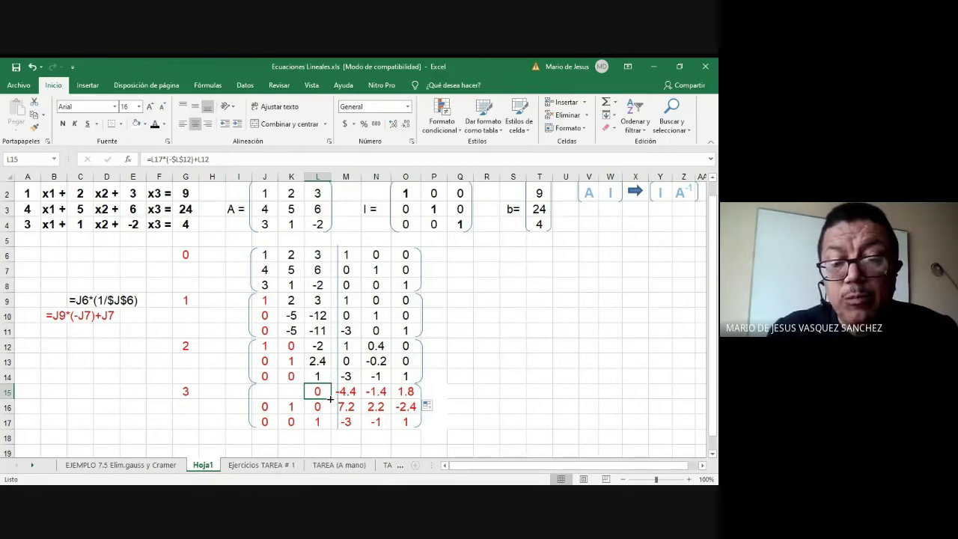
drag(330, 399, 264, 405)
click(458, 376)
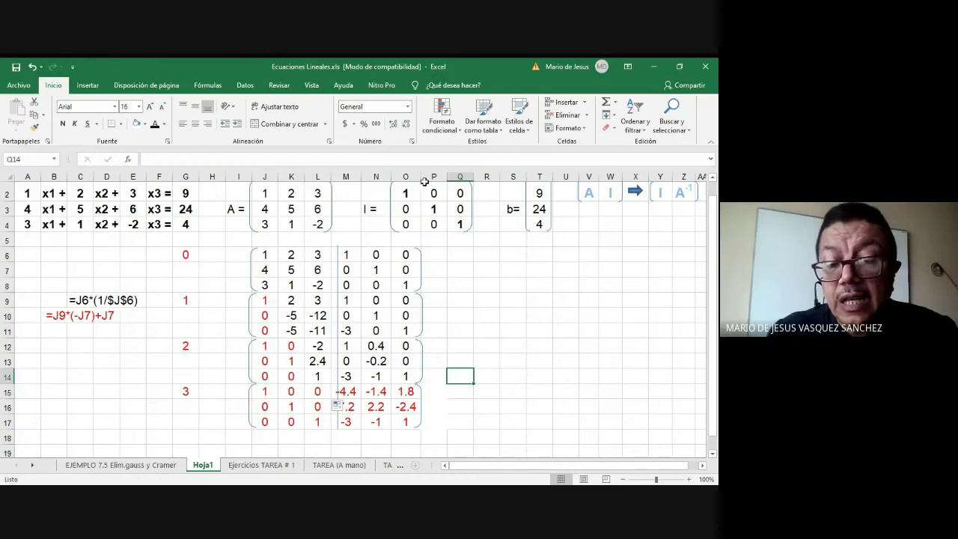
Step: Widen columns O and M and nudge the vertical divider line slightly left
drag(420, 177, 425, 176)
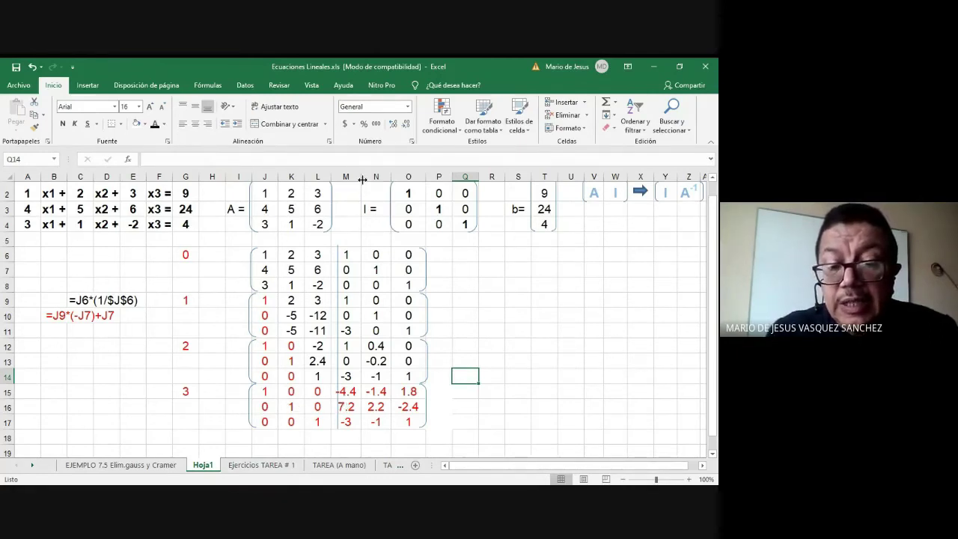
drag(362, 180, 364, 180)
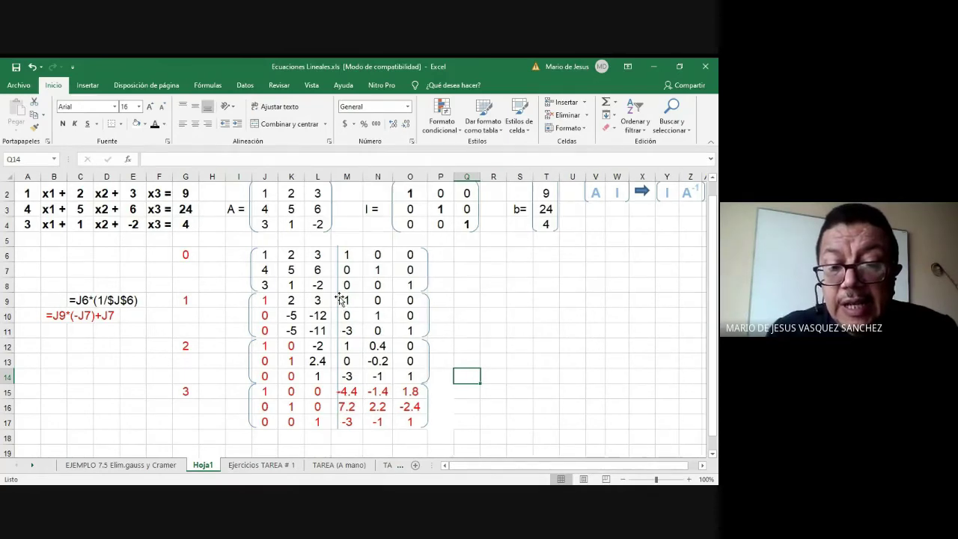
drag(340, 299, 335, 297)
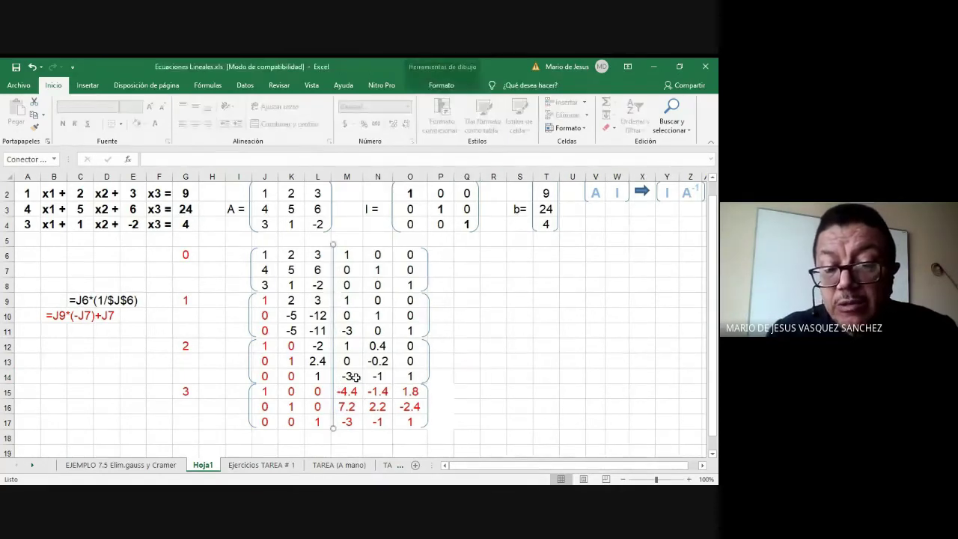
Step: Give the inverse block M15:O17 a light blue fill colour
mouse_move(347, 390)
mouse_down()
mouse_move(404, 405)
mouse_move(402, 419)
mouse_up()
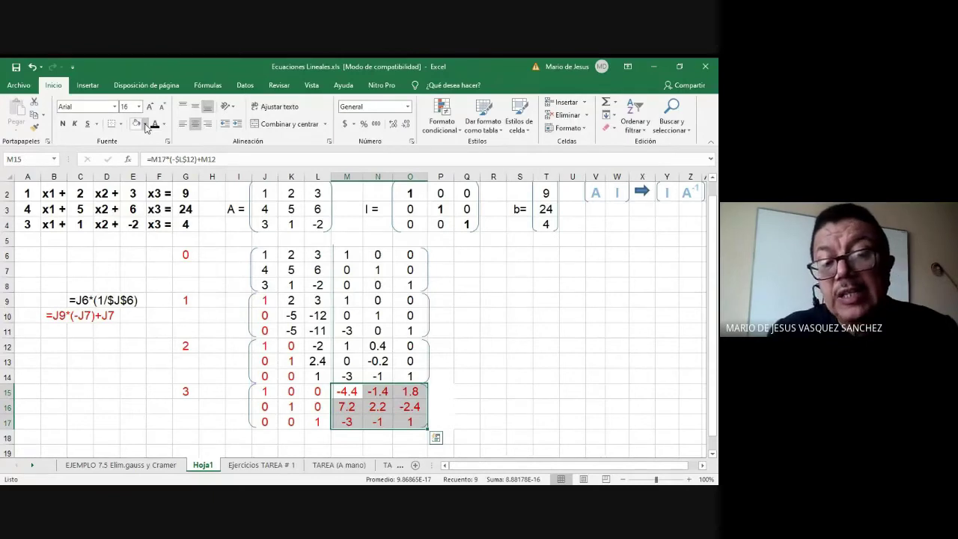
click(145, 125)
click(174, 162)
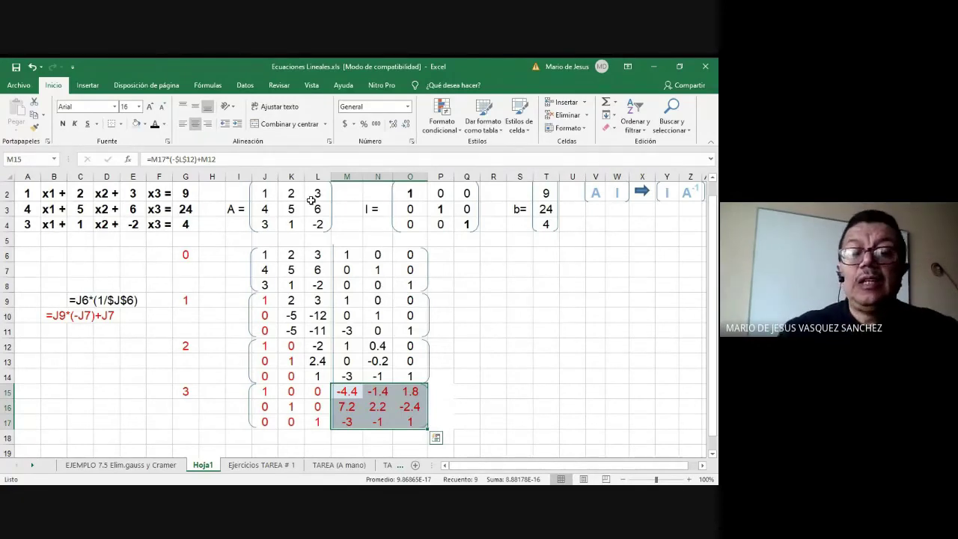
click(520, 346)
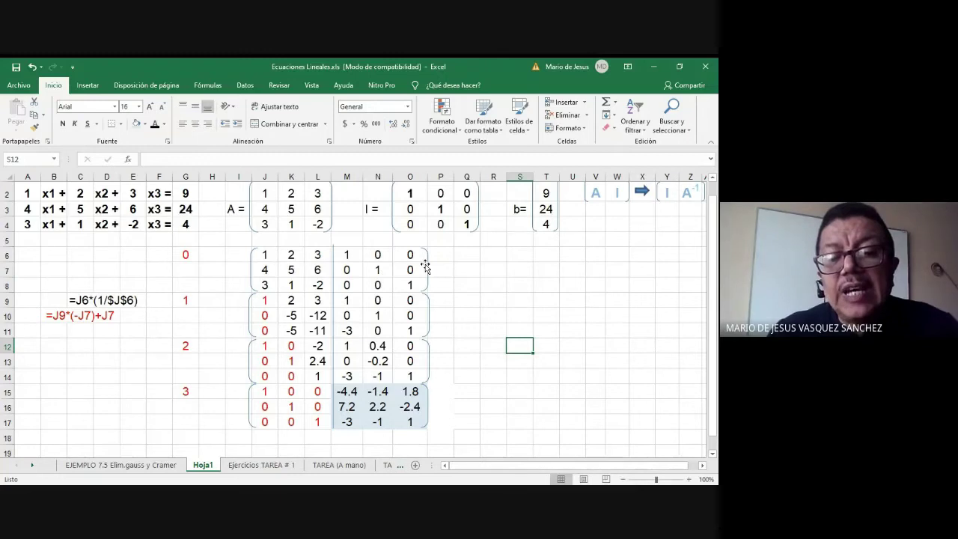
click(468, 400)
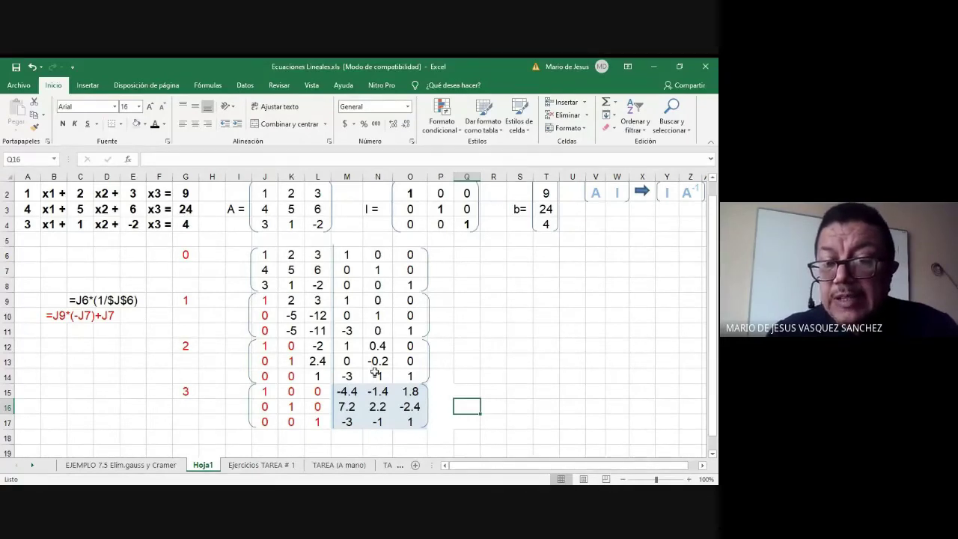
Step: Type the label 'X = A-1 b =' into cell R7
click(490, 272)
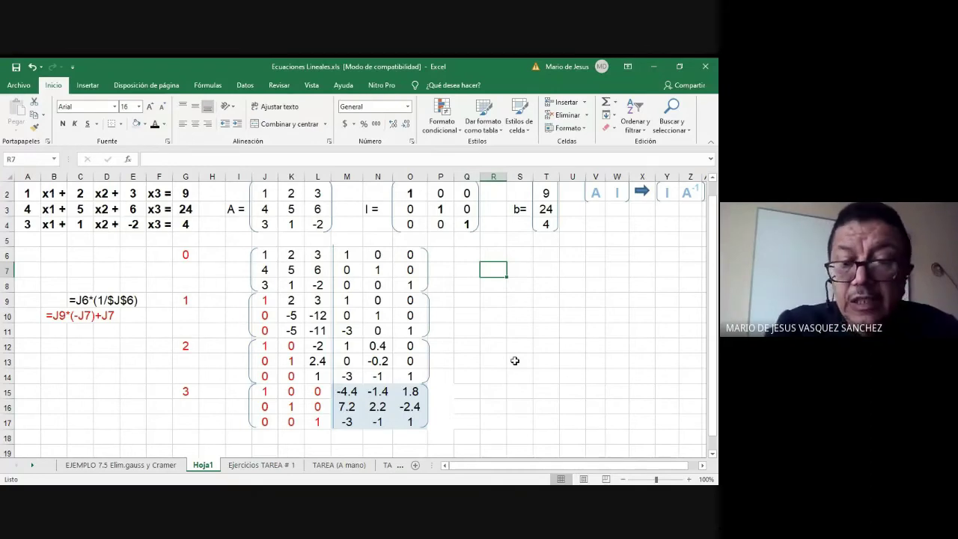
text(X)
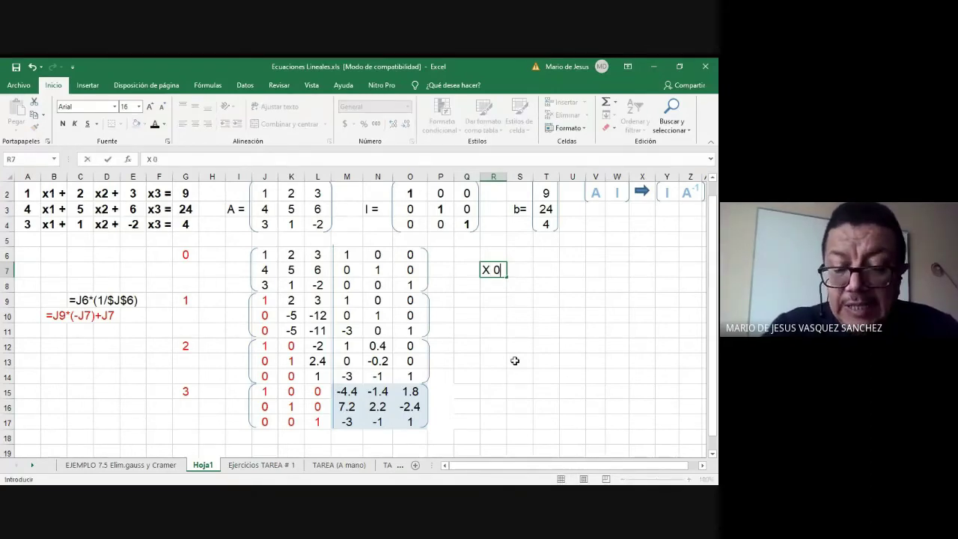
text( =)
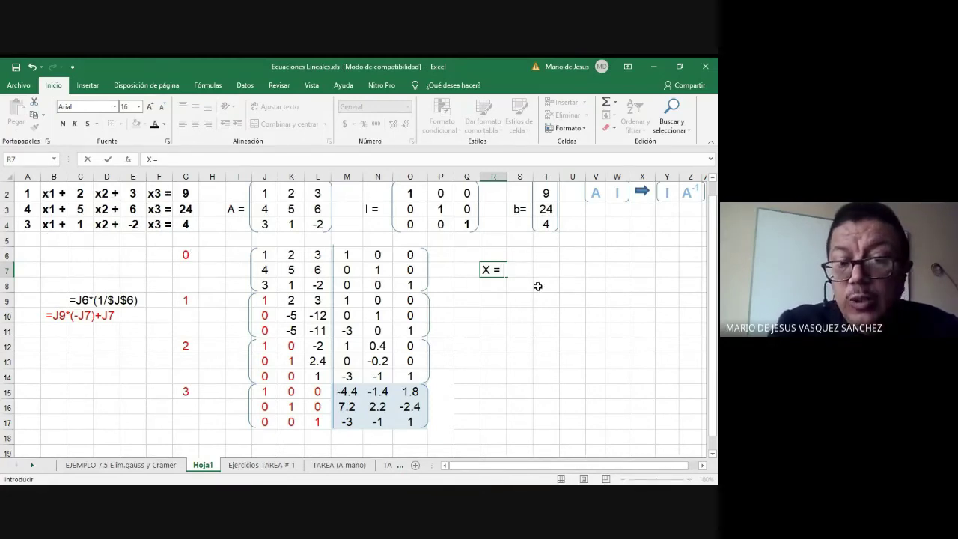
text(A-1 )
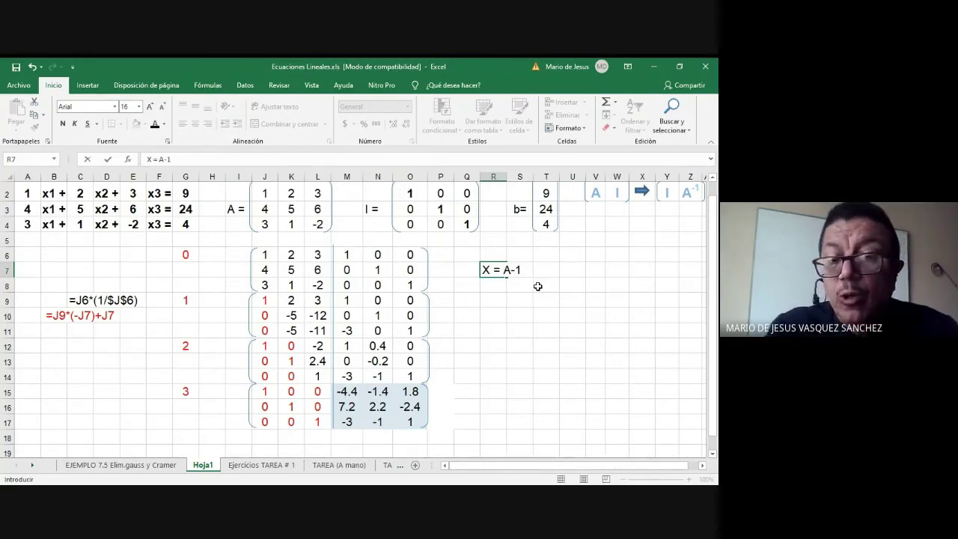
text(b )
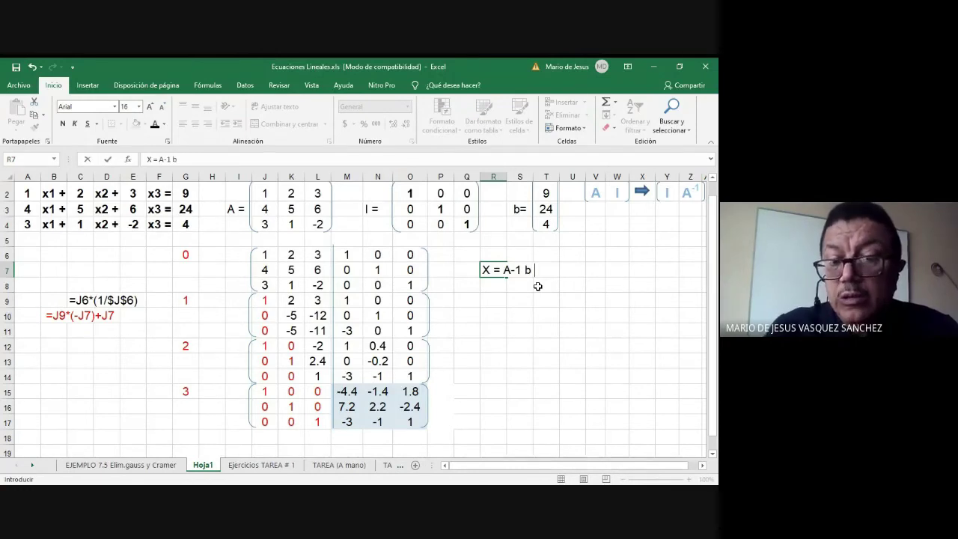
text(=)
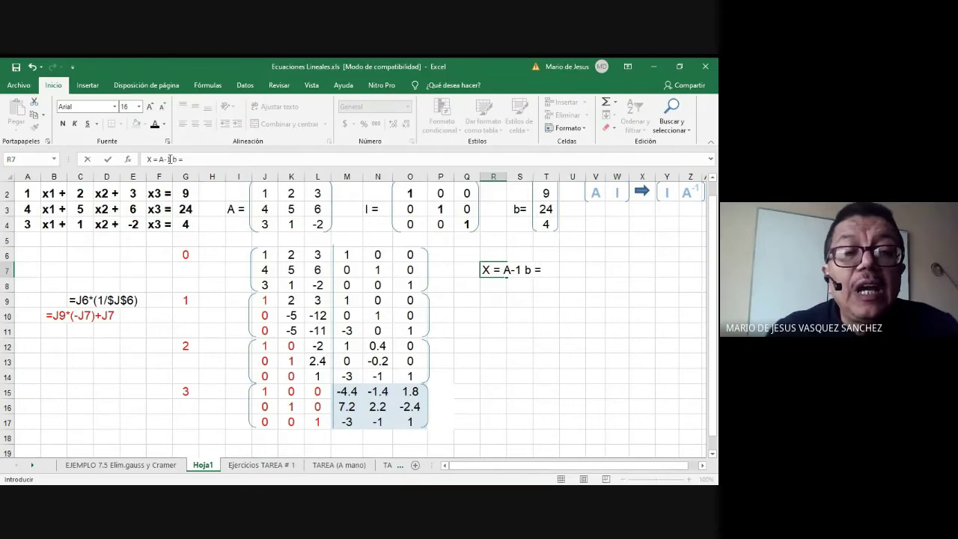
Step: Format the -1 in the R7 label as superscript so it reads X = A⁻¹ b =
drag(163, 159, 171, 158)
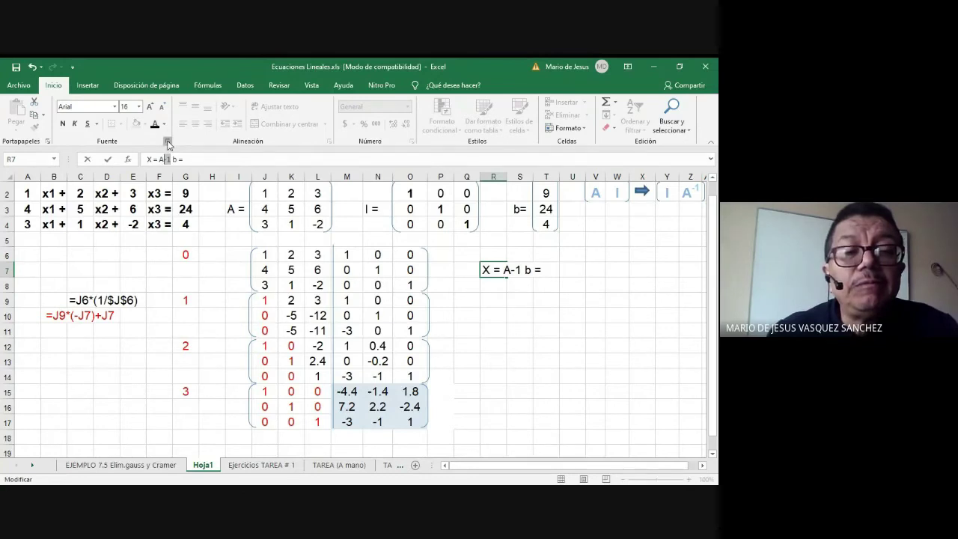
click(168, 145)
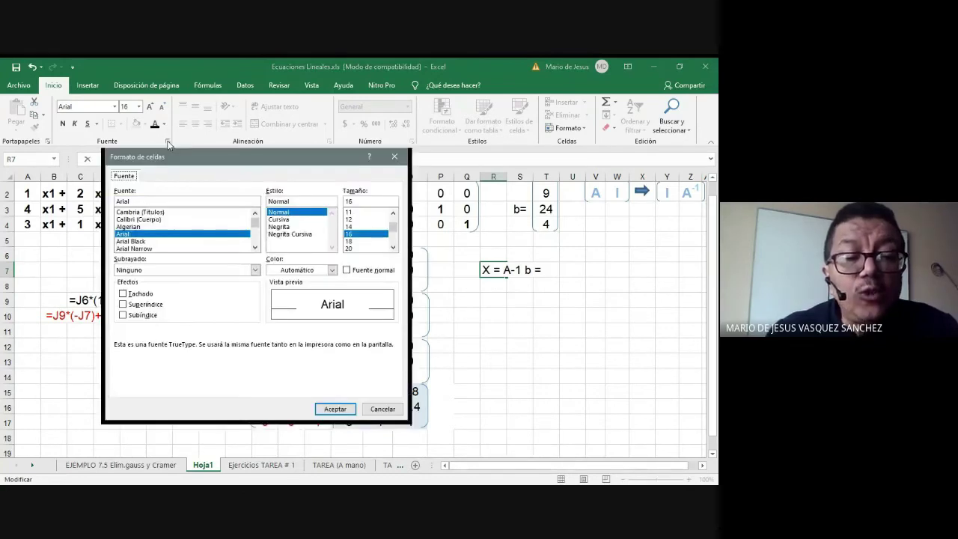
click(123, 305)
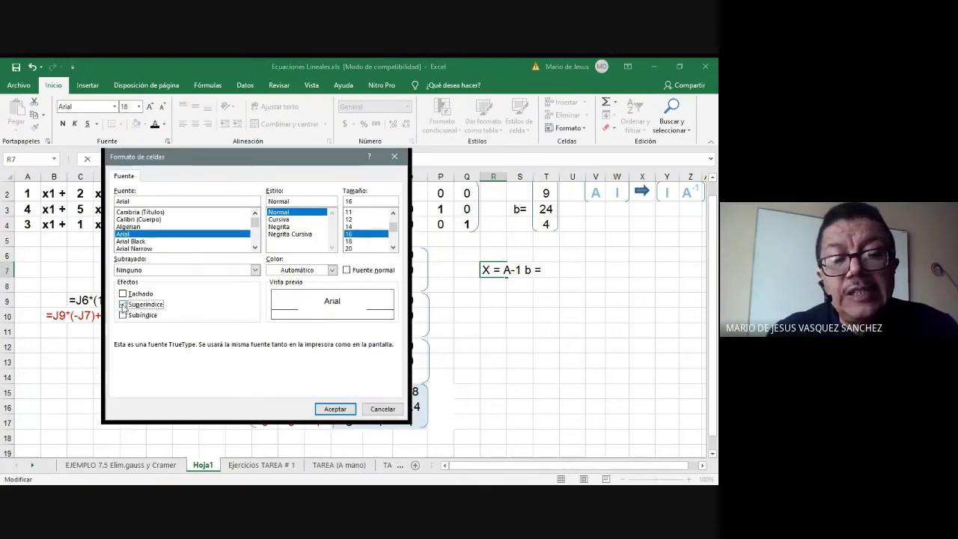
click(338, 410)
Step: Copy the bracket shape around matrix A
click(546, 363)
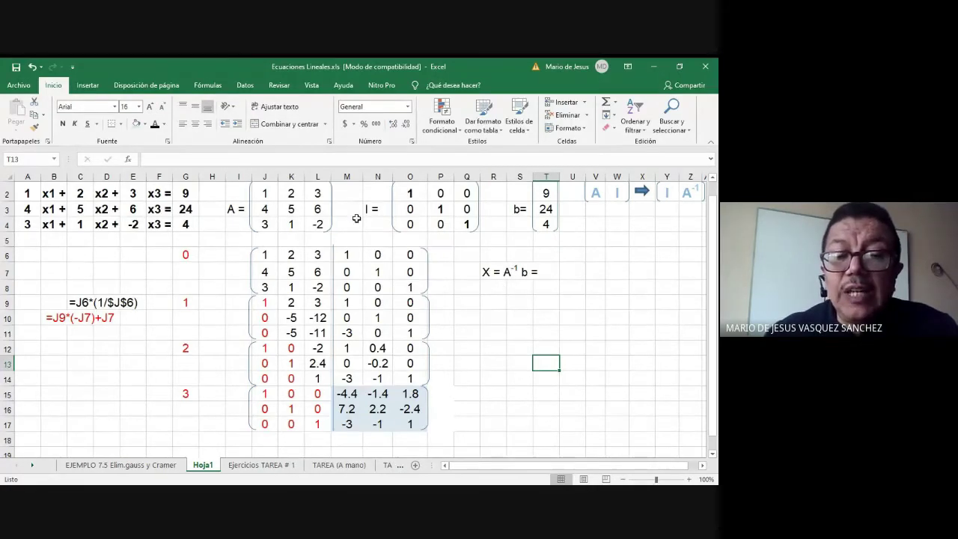
click(331, 218)
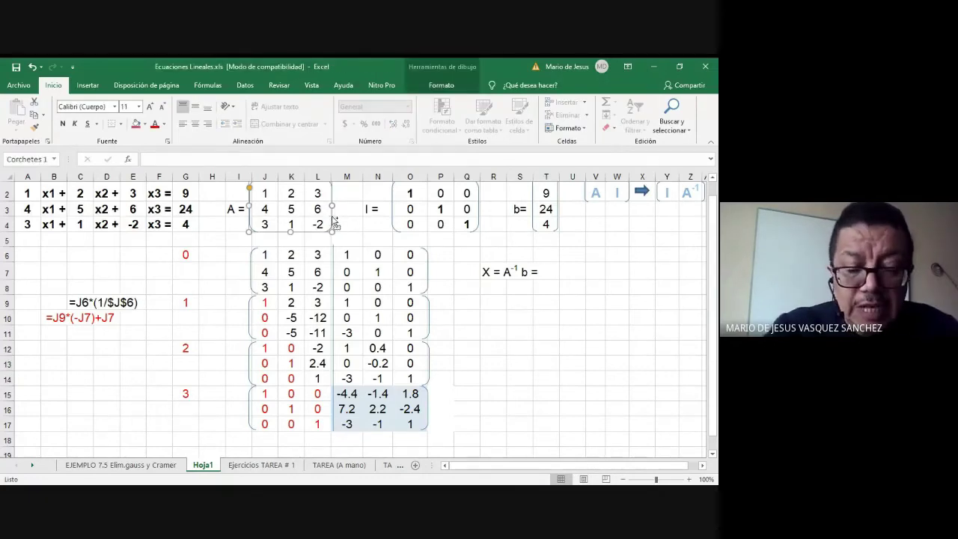
key(ctrl+c)
Step: Paste the bracket copy right of the X label and widen column R slightly
key(ctrl+v)
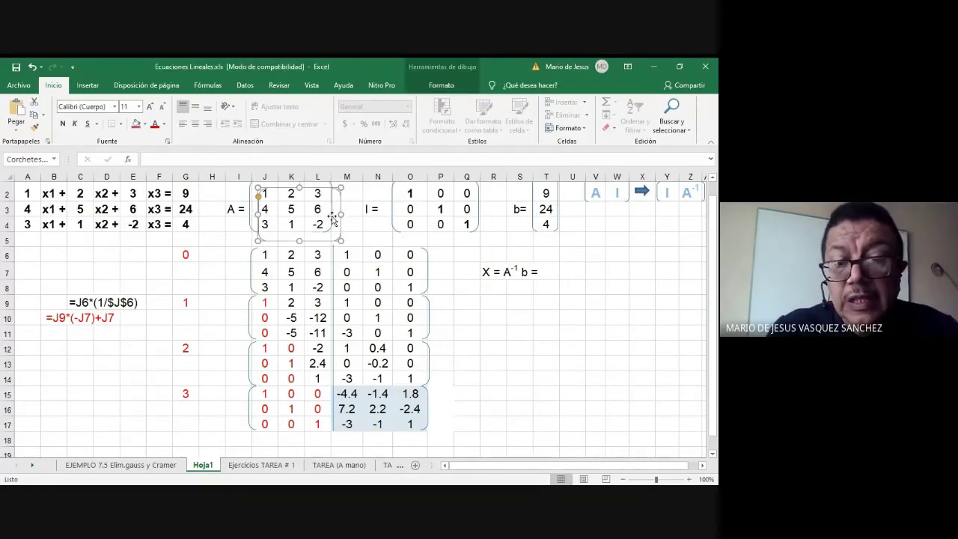
mouse_move(335, 221)
mouse_down()
mouse_move(515, 281)
mouse_move(633, 284)
mouse_move(619, 283)
mouse_up()
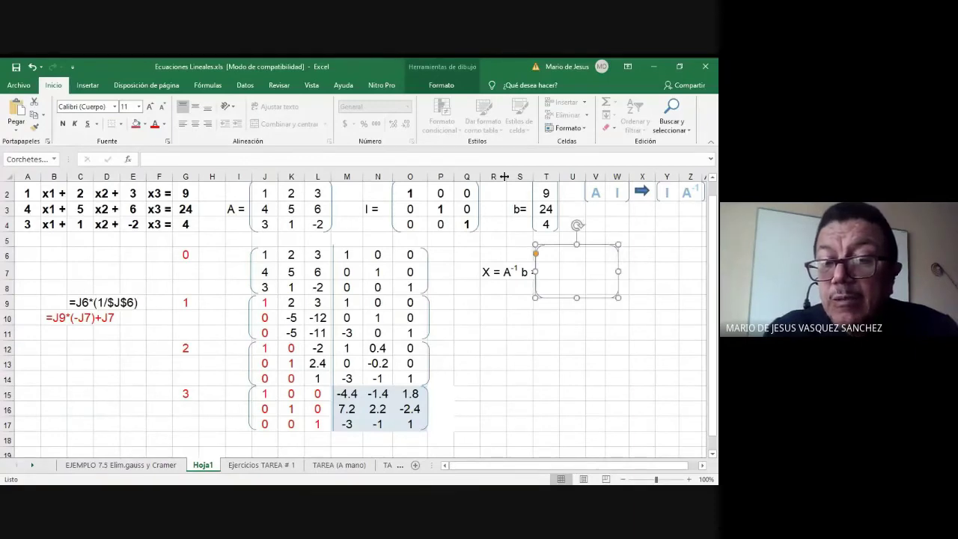
drag(507, 177, 511, 177)
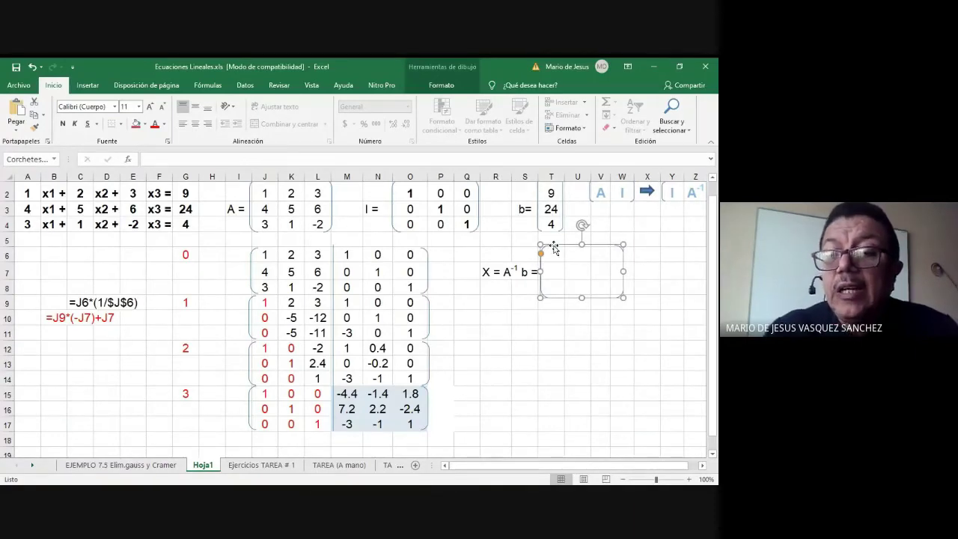
click(558, 319)
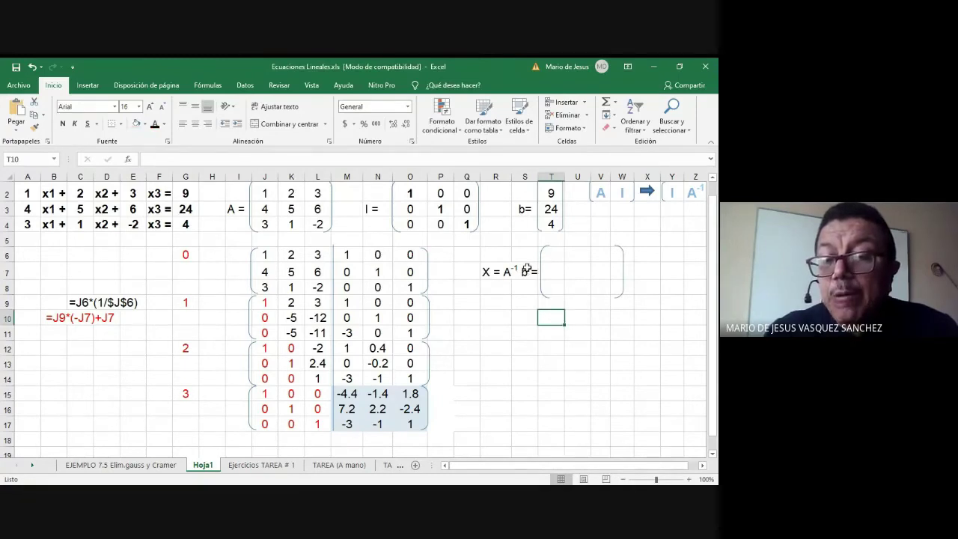
Step: Reposition the b bracket and paste another bracket with an equals sign near X7
click(539, 228)
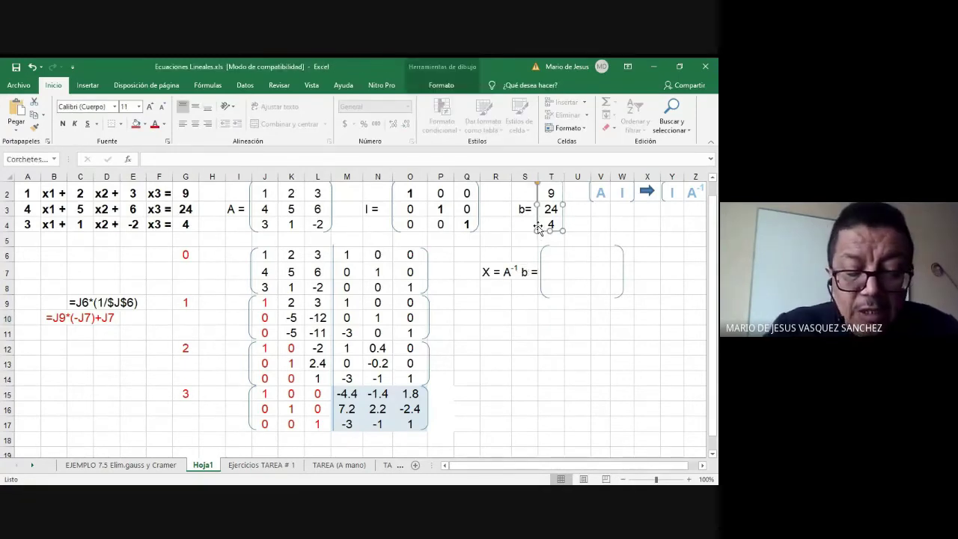
mouse_move(538, 228)
mouse_down()
mouse_move(526, 228)
mouse_move(648, 267)
mouse_move(654, 281)
mouse_move(616, 276)
mouse_up()
click(621, 272)
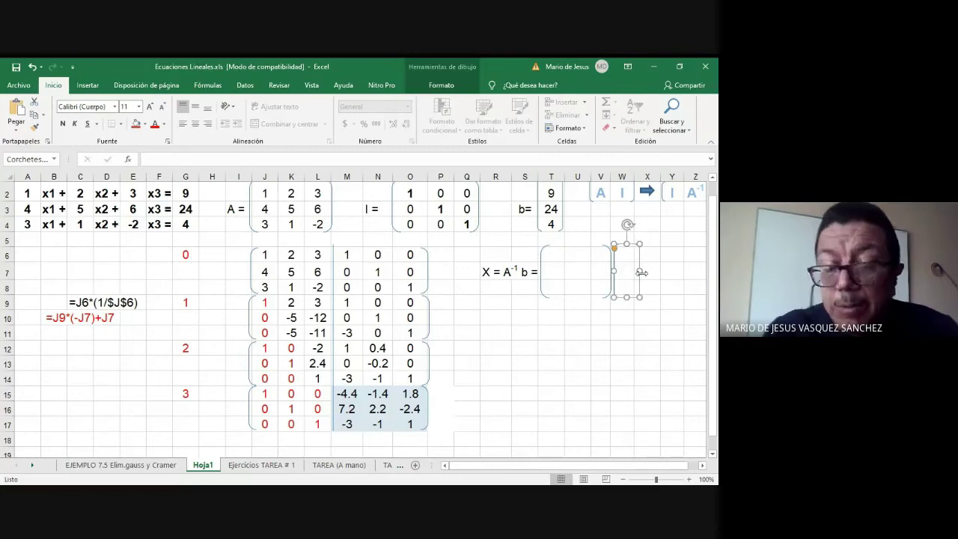
click(649, 275)
key(ctrl+v)
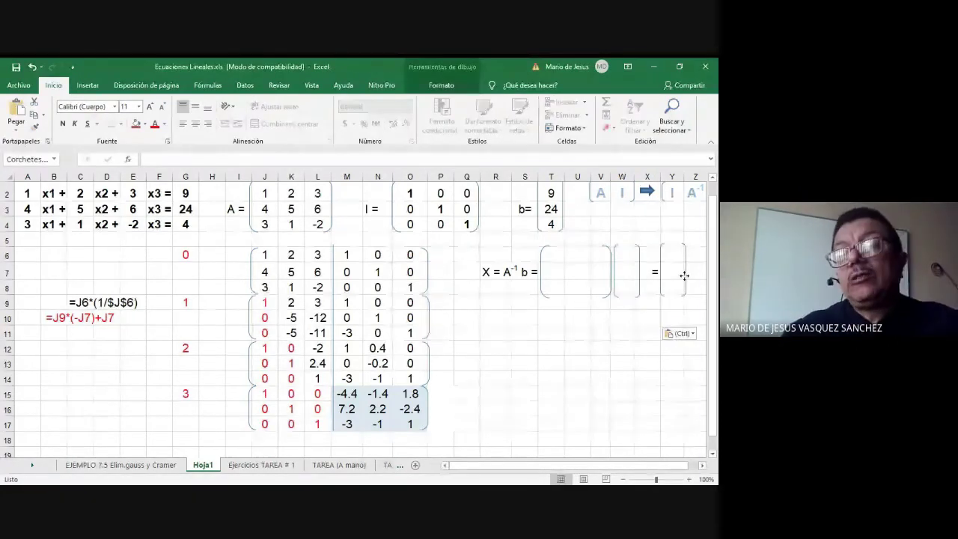
click(685, 276)
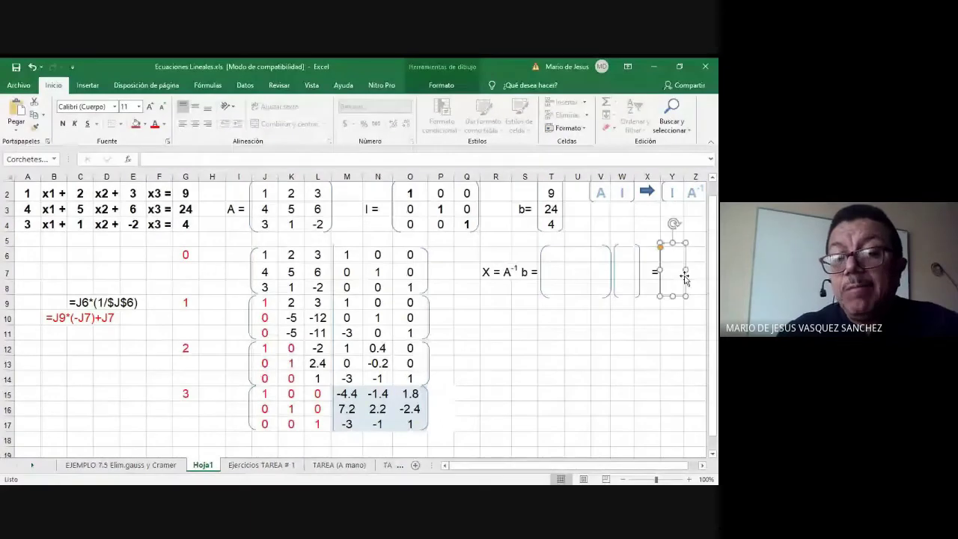
click(601, 347)
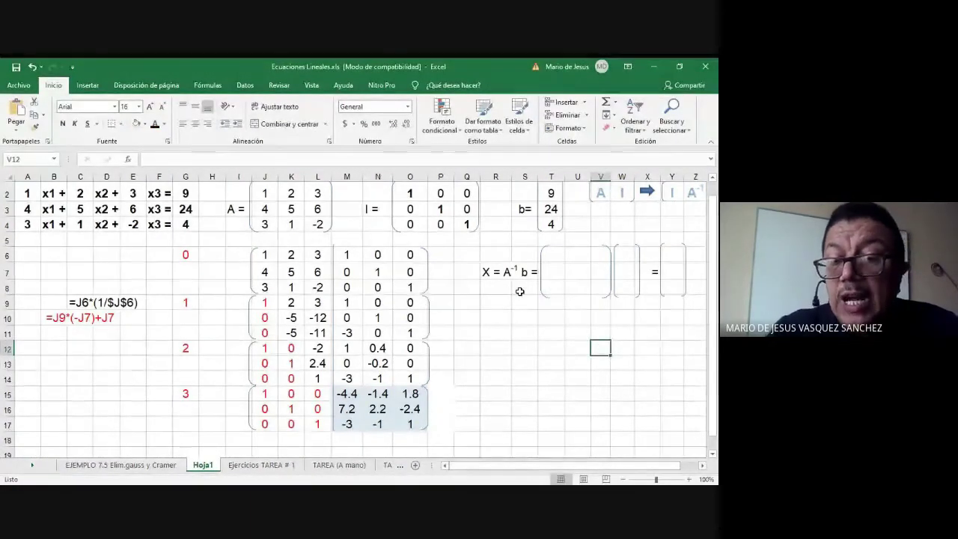
Step: Link T6 to the inverse's first entry with the formula =M15
click(552, 255)
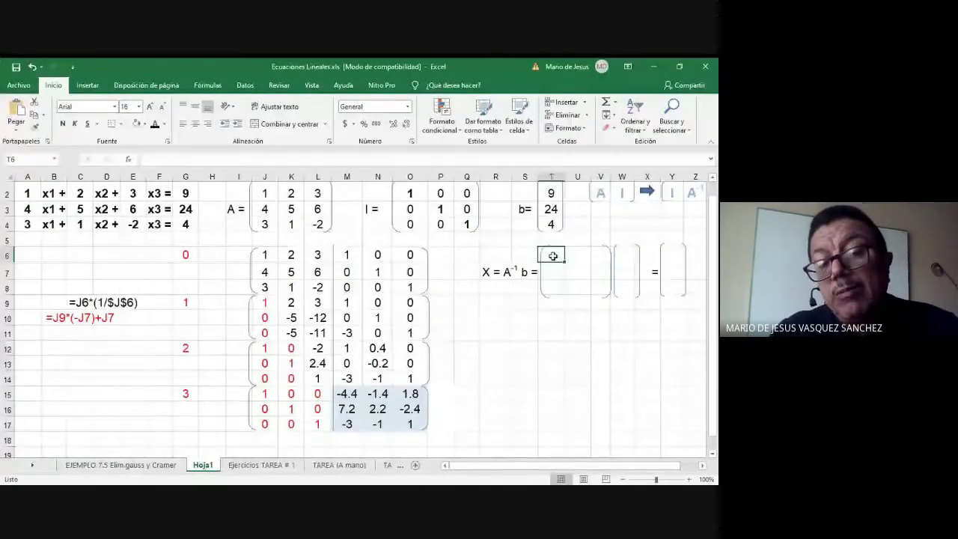
text(=)
click(347, 394)
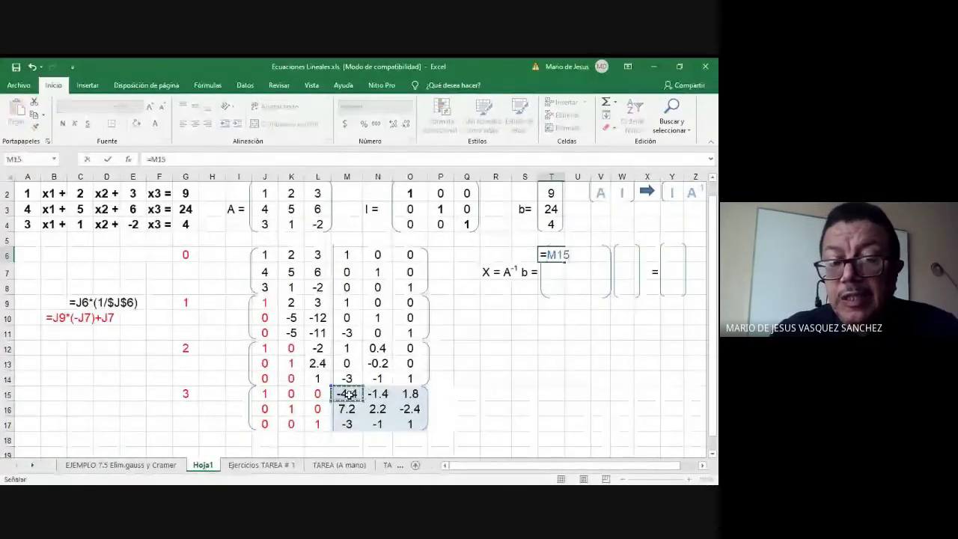
key(Return)
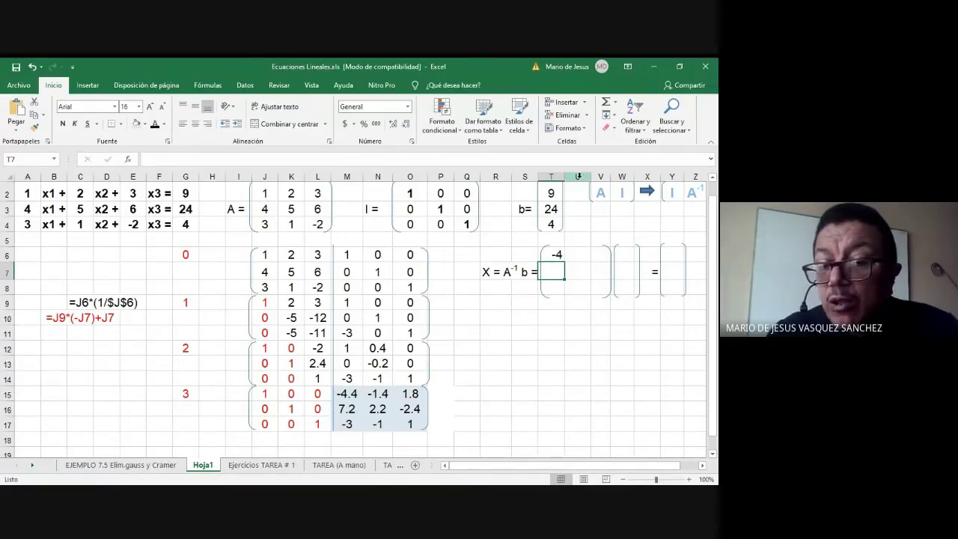
Step: Widen column T and fill the link across T6:V8 to show the whole inverse
drag(564, 176, 622, 177)
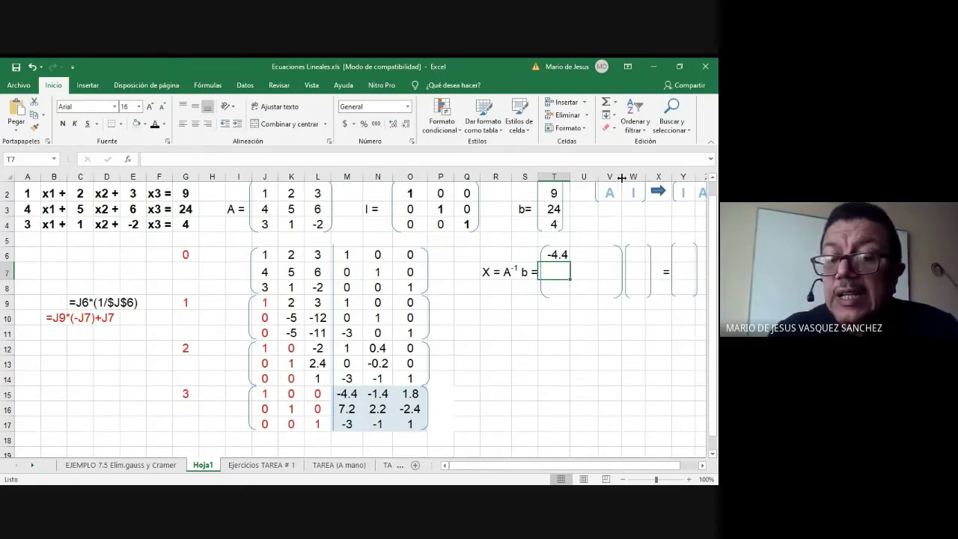
click(565, 251)
mouse_move(568, 262)
mouse_down()
mouse_move(567, 291)
mouse_move(622, 295)
mouse_up()
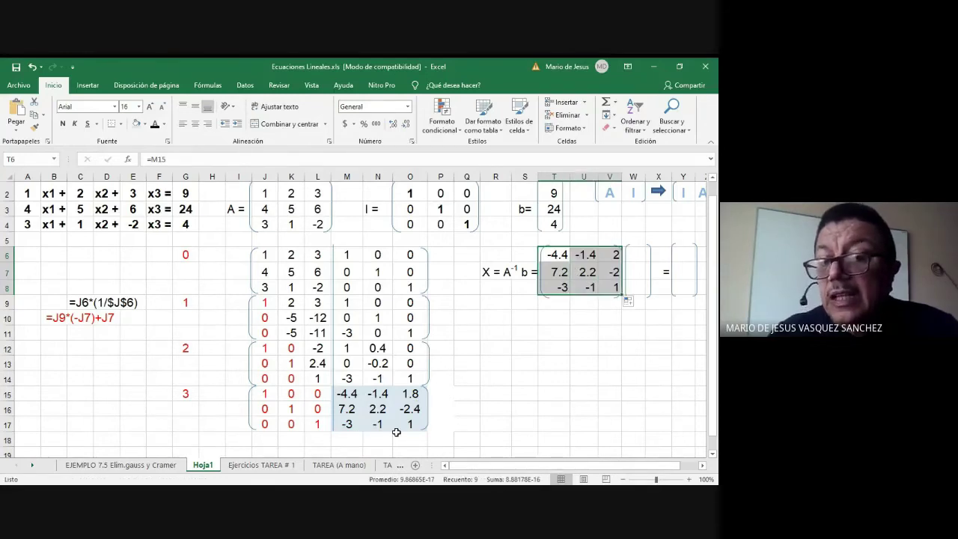
click(637, 256)
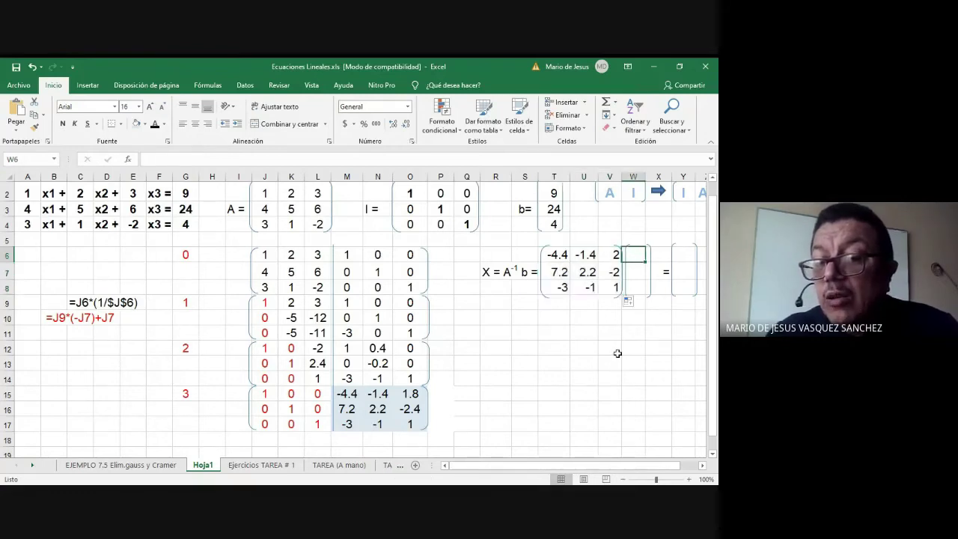
click(648, 286)
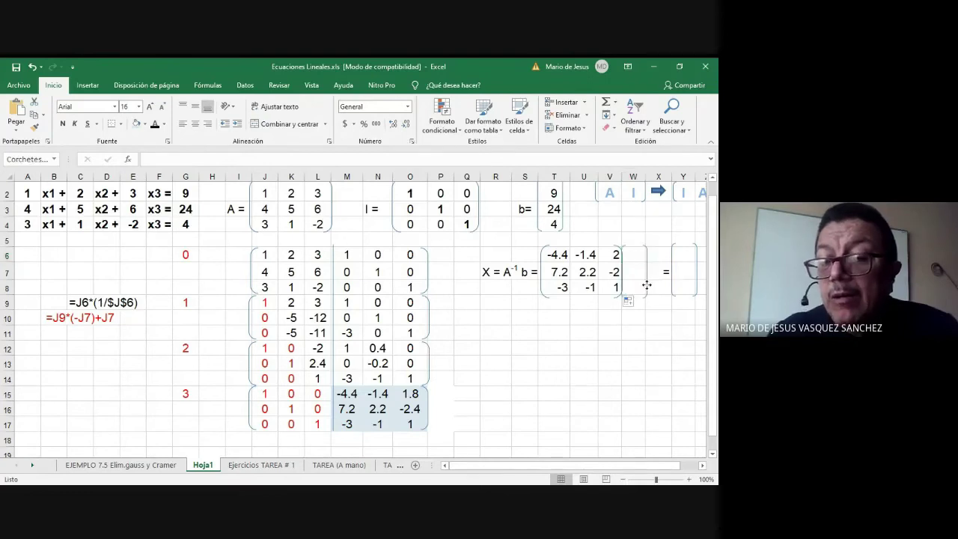
Step: Link W6 to the b value 9 in T2 and fill it down to W8, showing 9, 24, 4
click(632, 256)
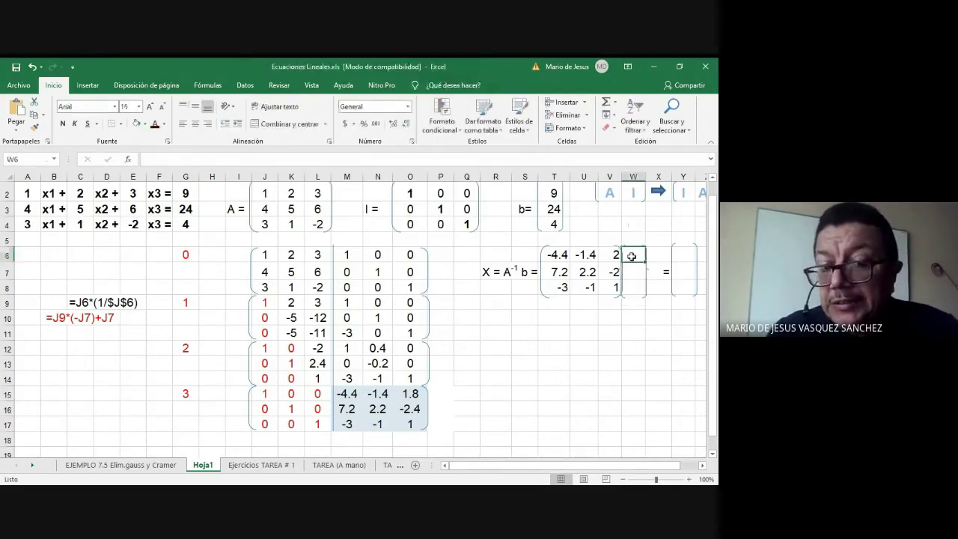
text(=)
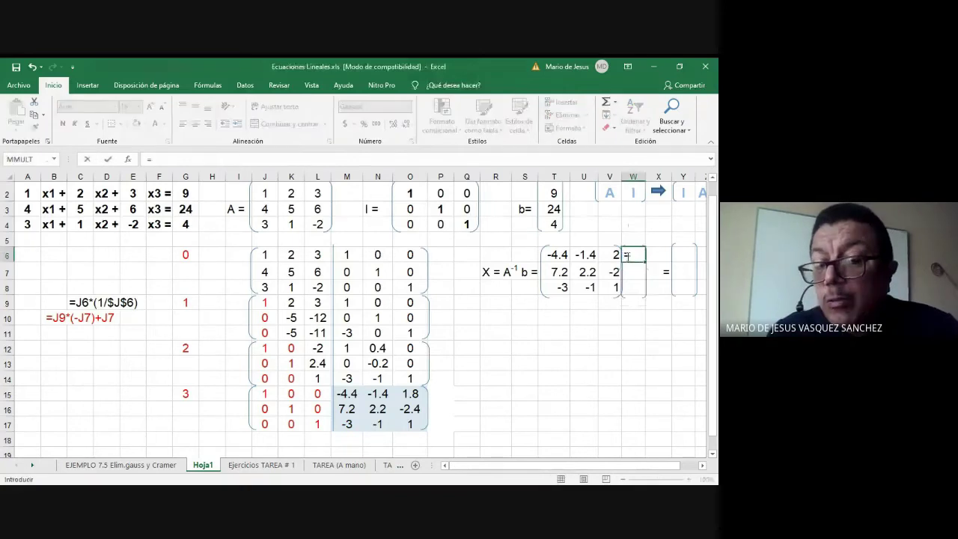
click(554, 194)
key(Return)
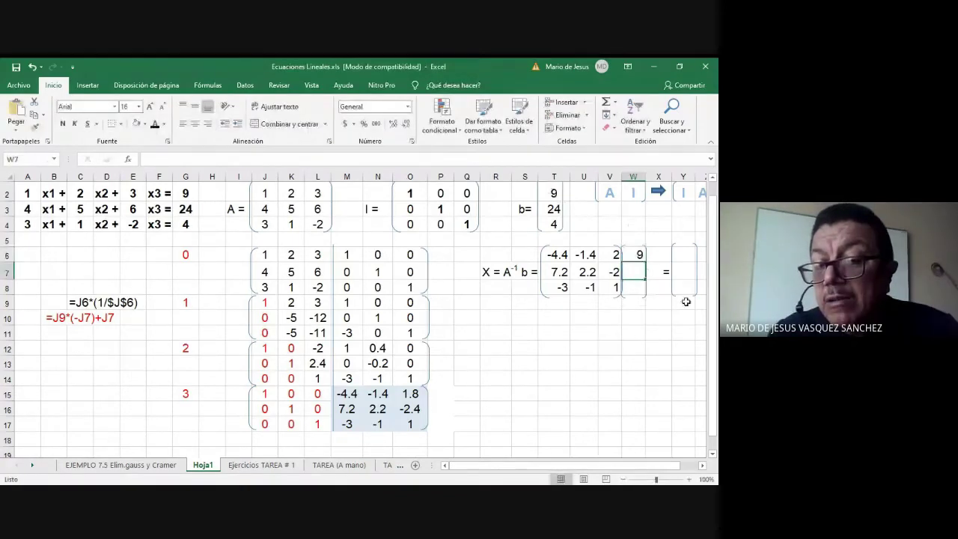
click(645, 288)
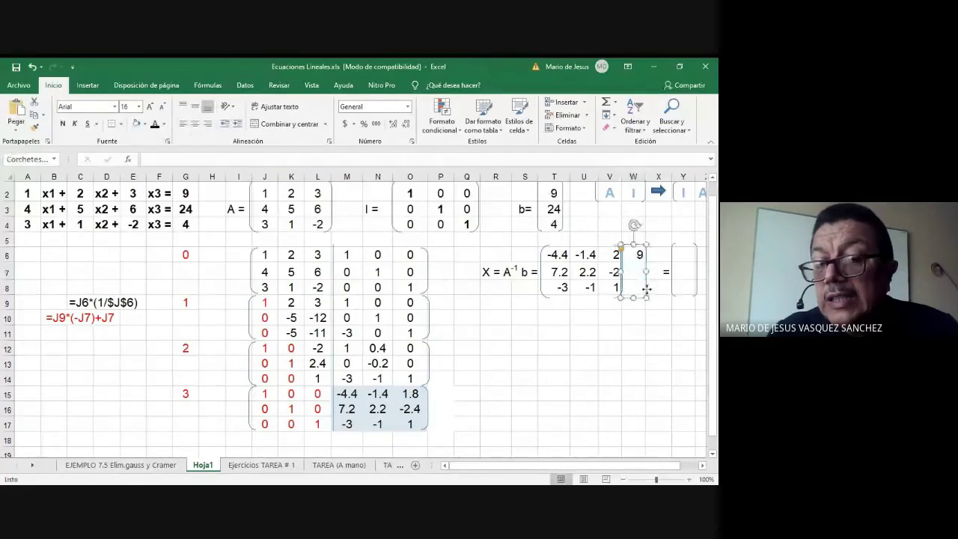
click(642, 257)
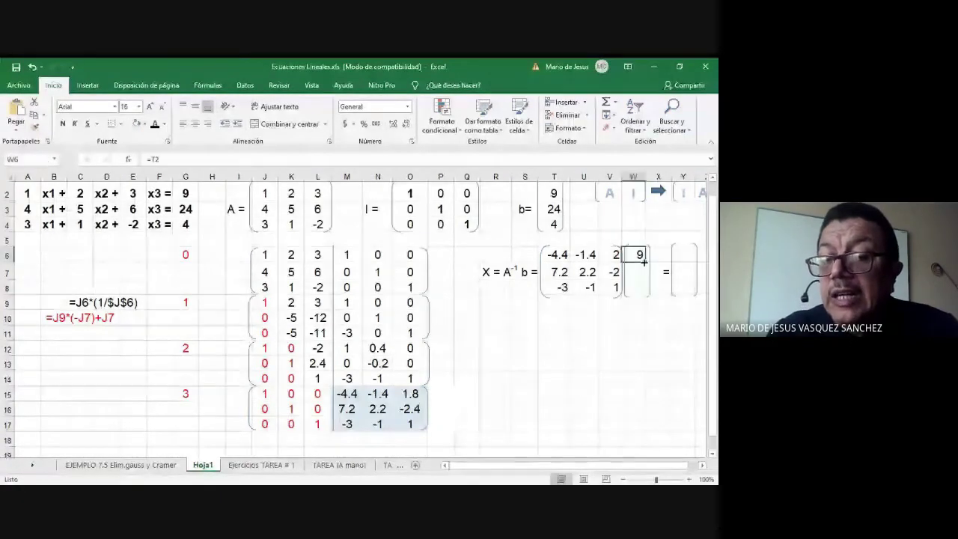
drag(644, 262, 644, 293)
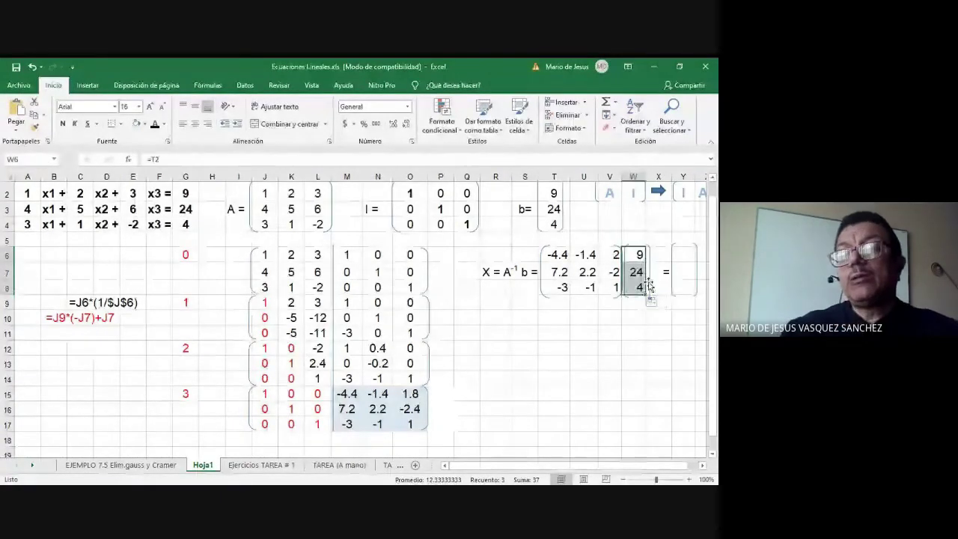
click(649, 283)
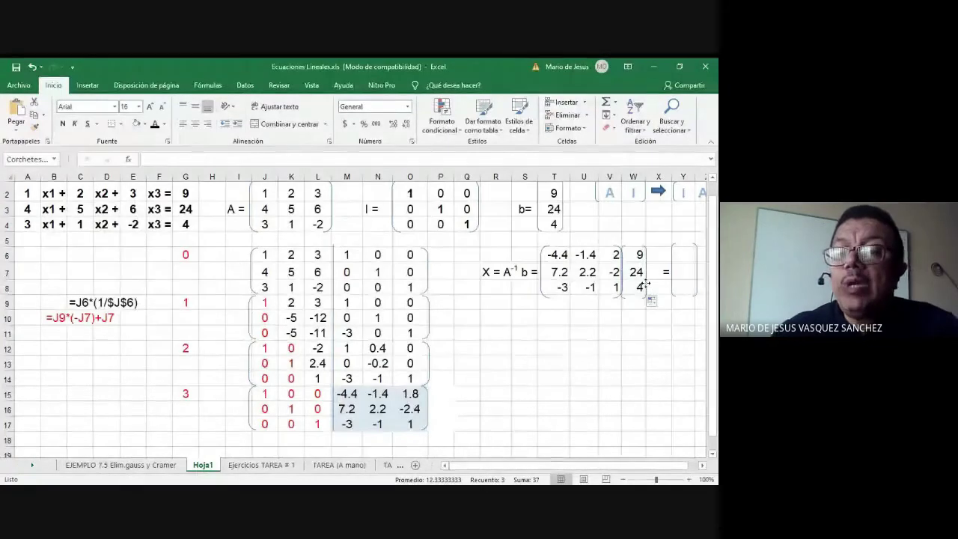
click(618, 333)
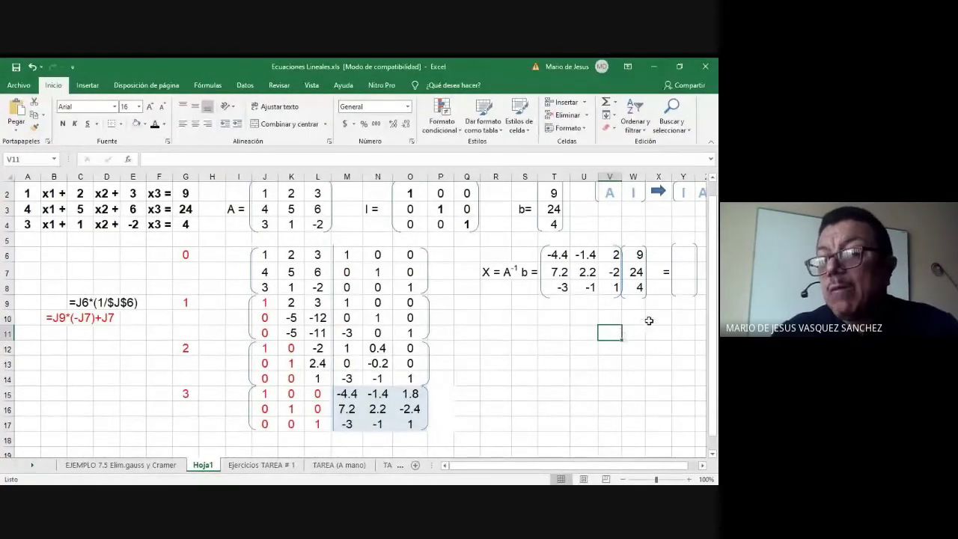
Step: Select the result range Y6:Y8 and choose the MMULT function
click(680, 257)
drag(681, 257, 681, 284)
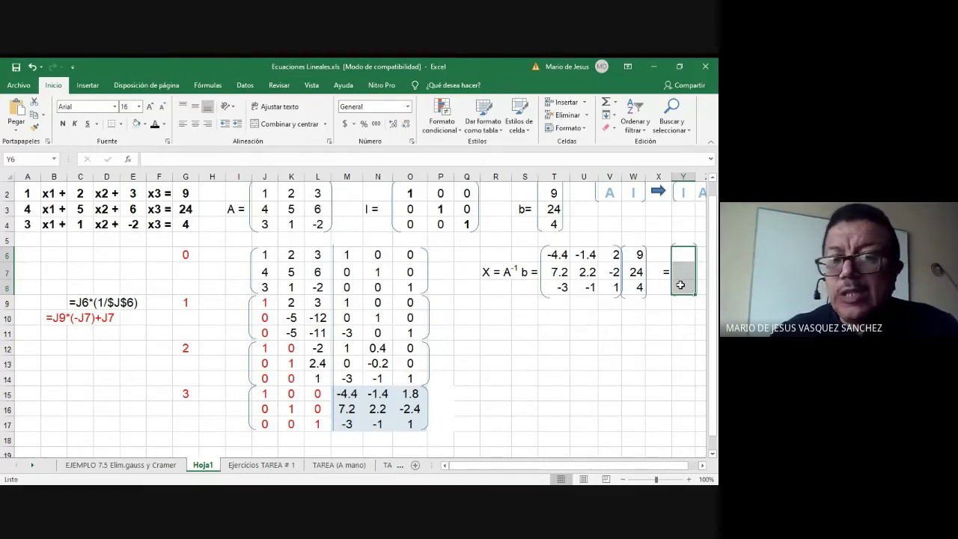
click(680, 255)
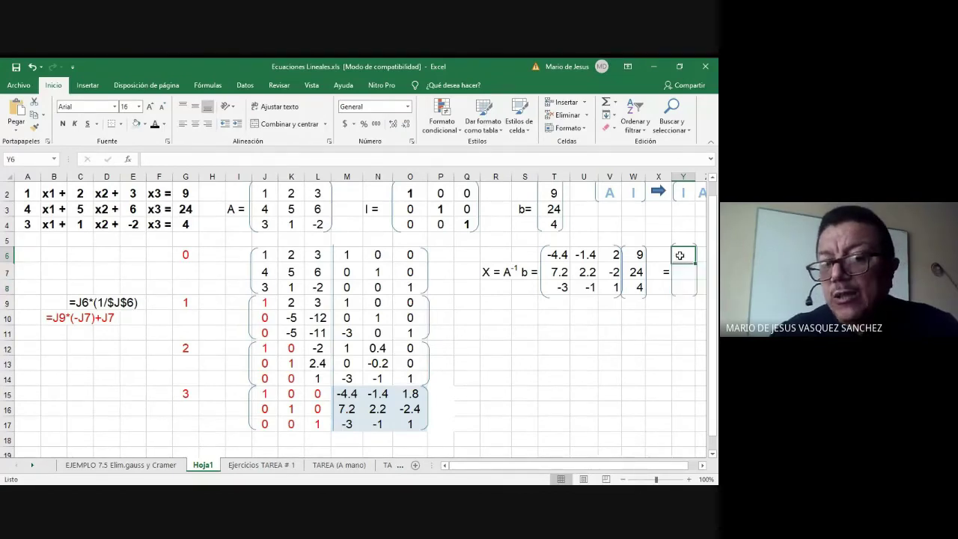
drag(680, 256, 679, 287)
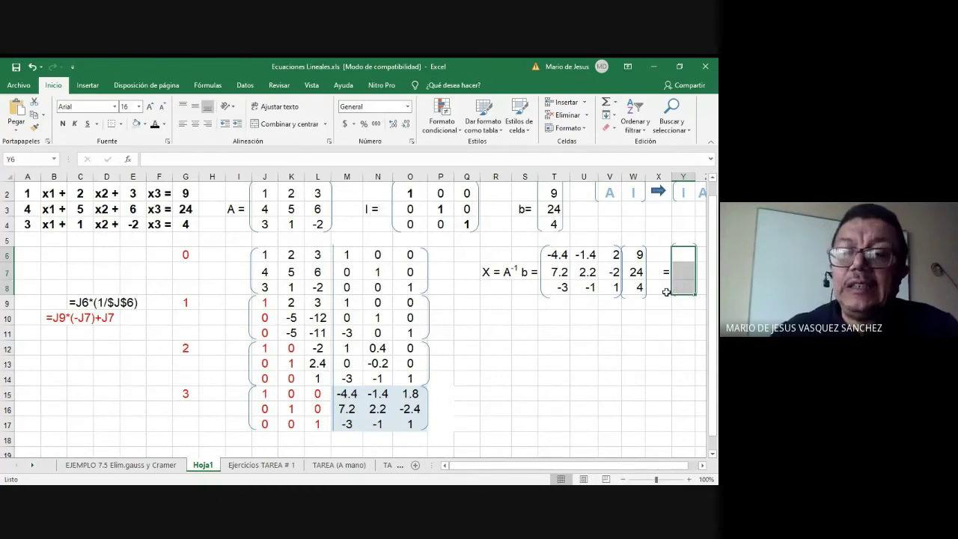
click(128, 159)
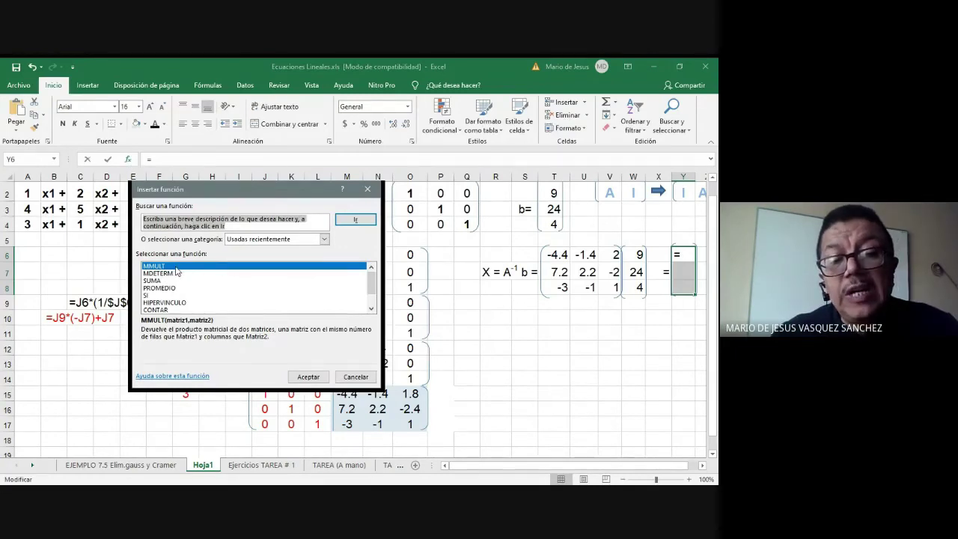
click(309, 377)
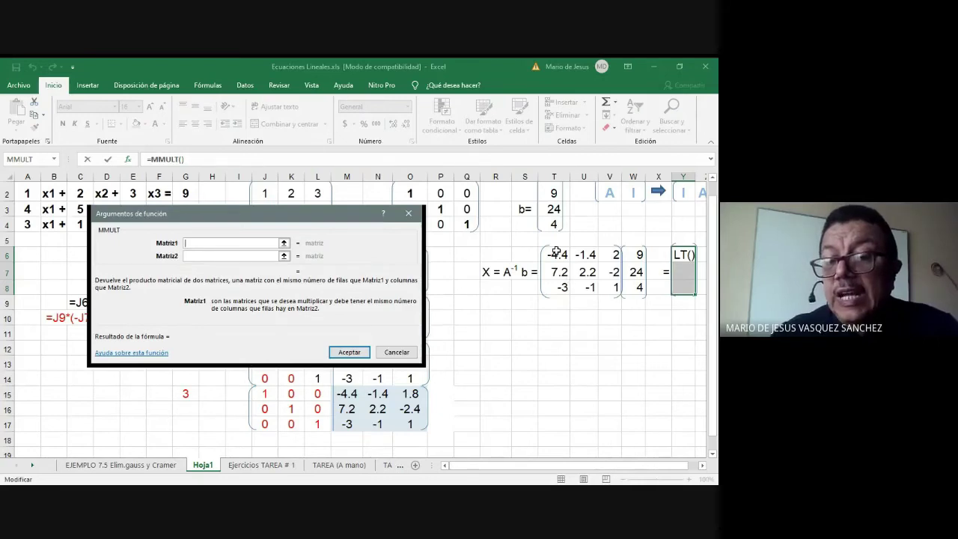
Step: Set MMULT's matrices to T6:V8 and W6:W8 and confirm, giving -66 in Y6
mouse_move(556, 253)
mouse_down()
mouse_move(578, 256)
mouse_move(601, 274)
mouse_move(601, 288)
mouse_up()
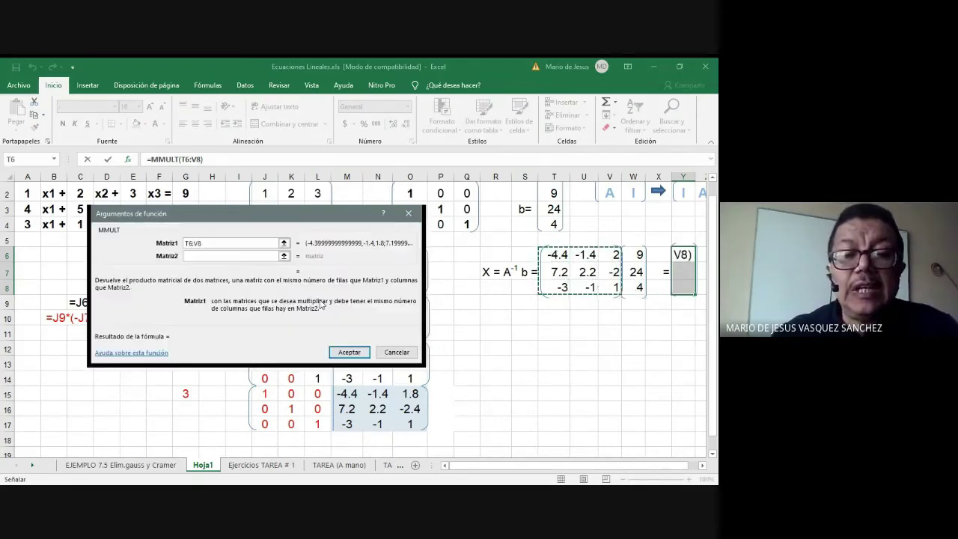
click(225, 256)
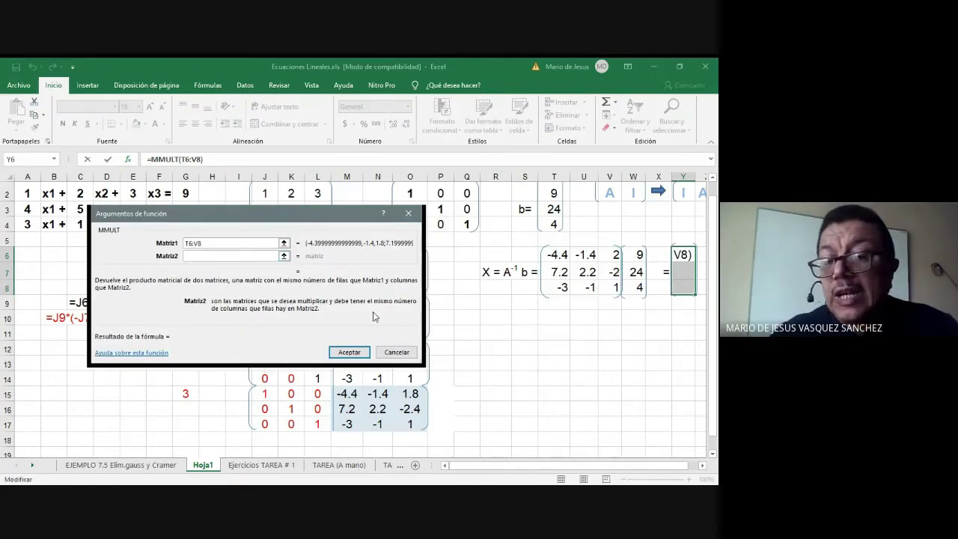
drag(554, 272, 621, 274)
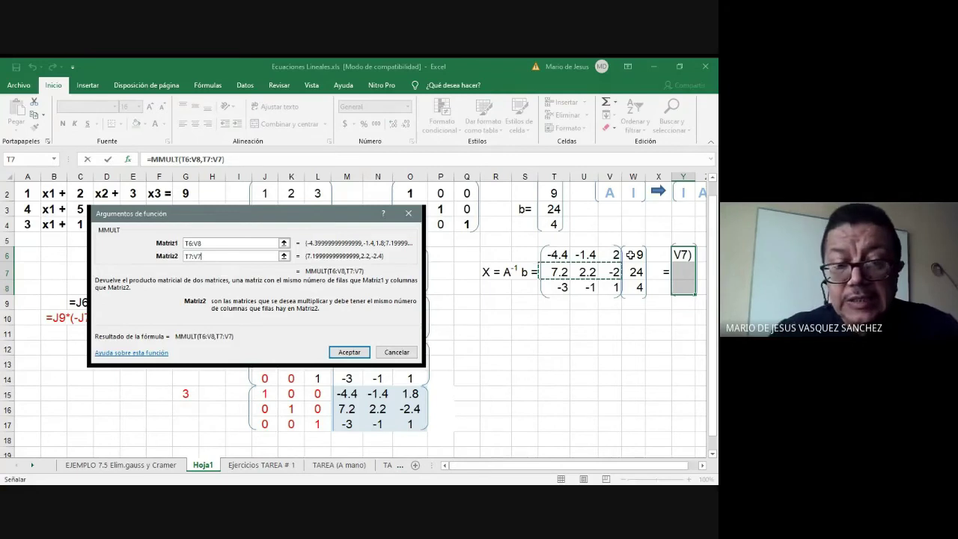
key(BackSpace)
key(BackSpace)
key(BackSpace)
key(BackSpace)
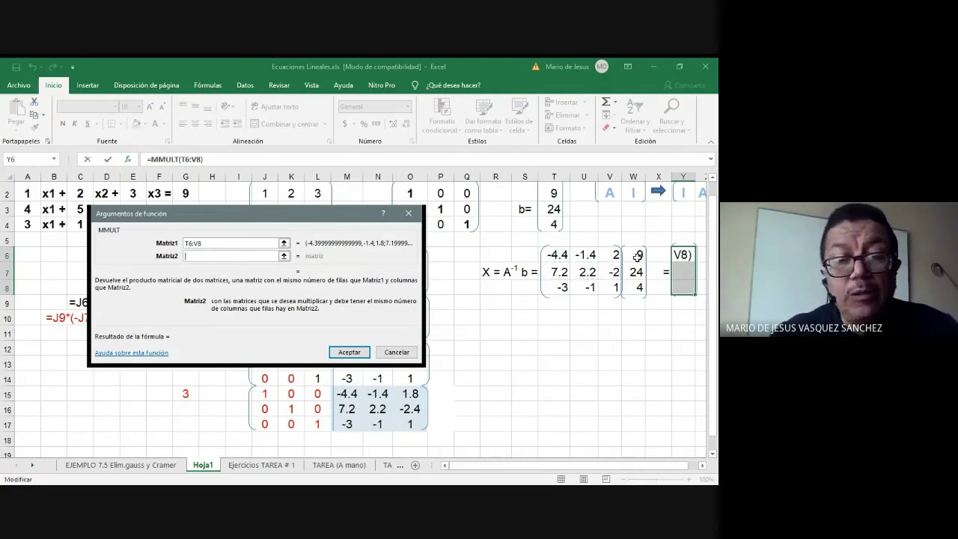
drag(637, 256, 636, 288)
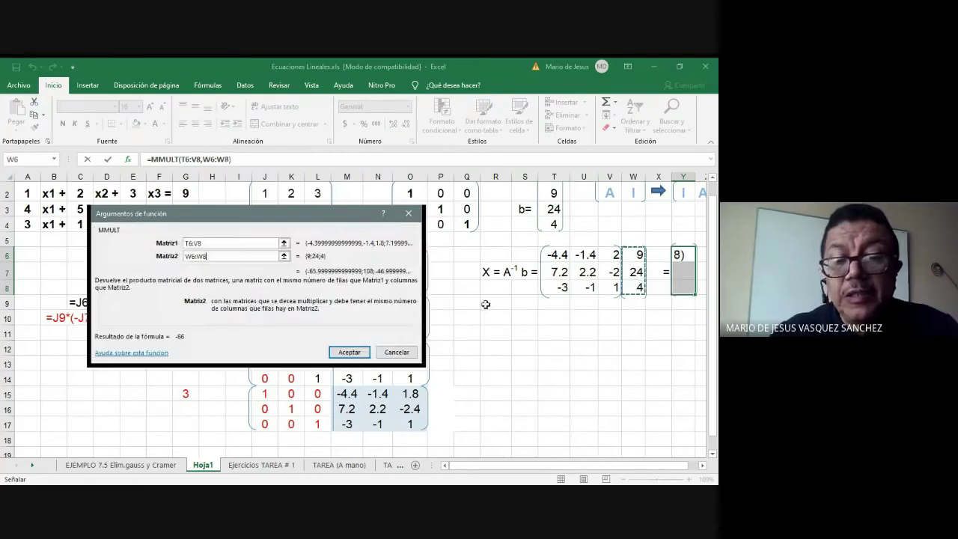
click(349, 353)
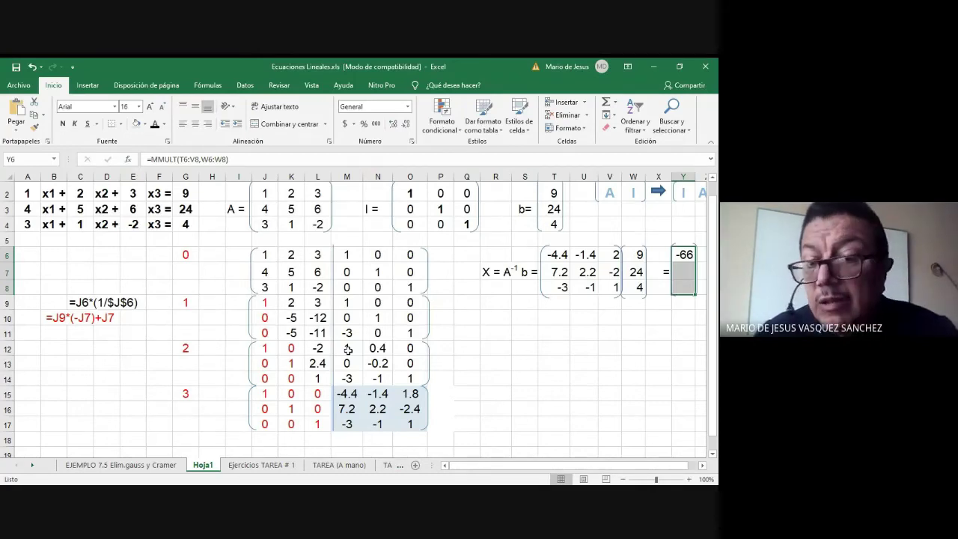
Step: Re-enter MMULT as an array formula over Y6:Y8 (-66, 108, -47) and widen column Y
click(684, 256)
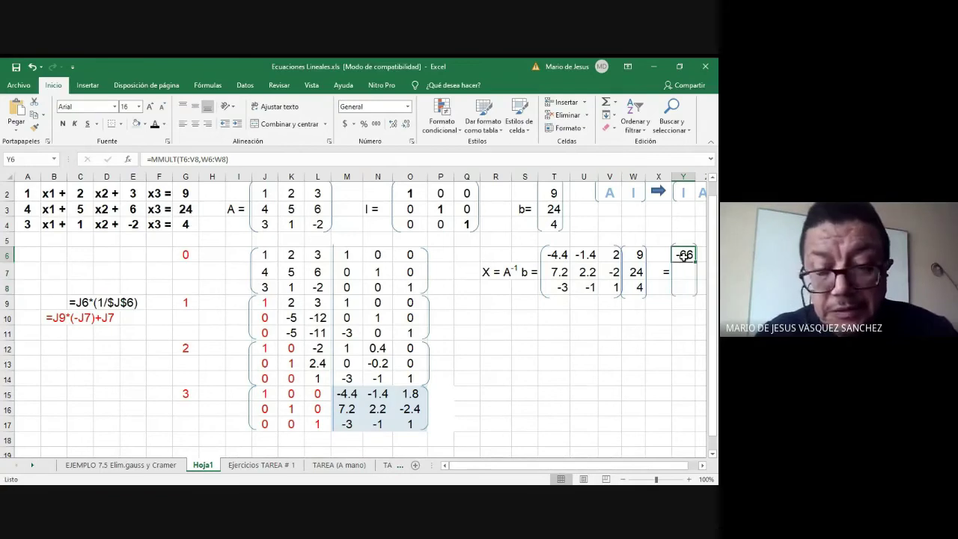
drag(684, 256, 681, 288)
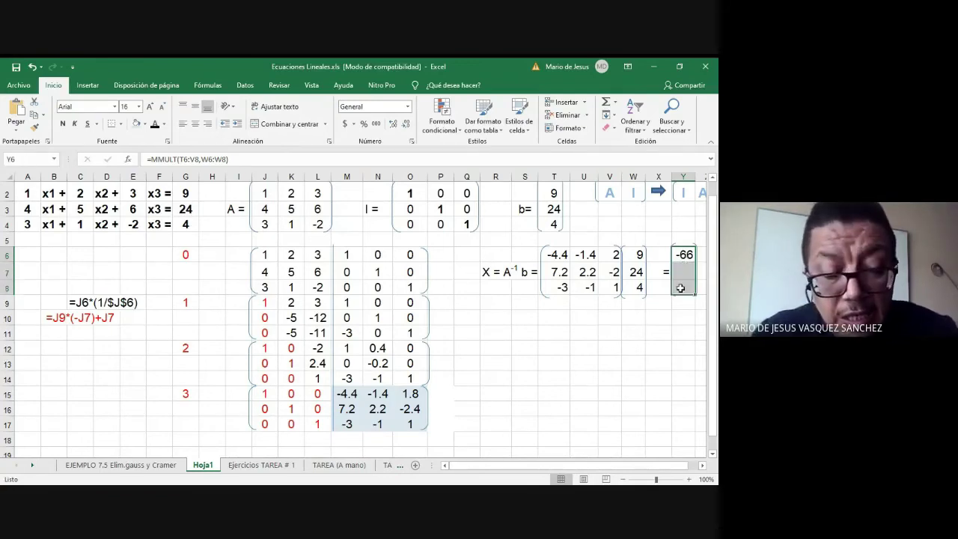
key(F2)
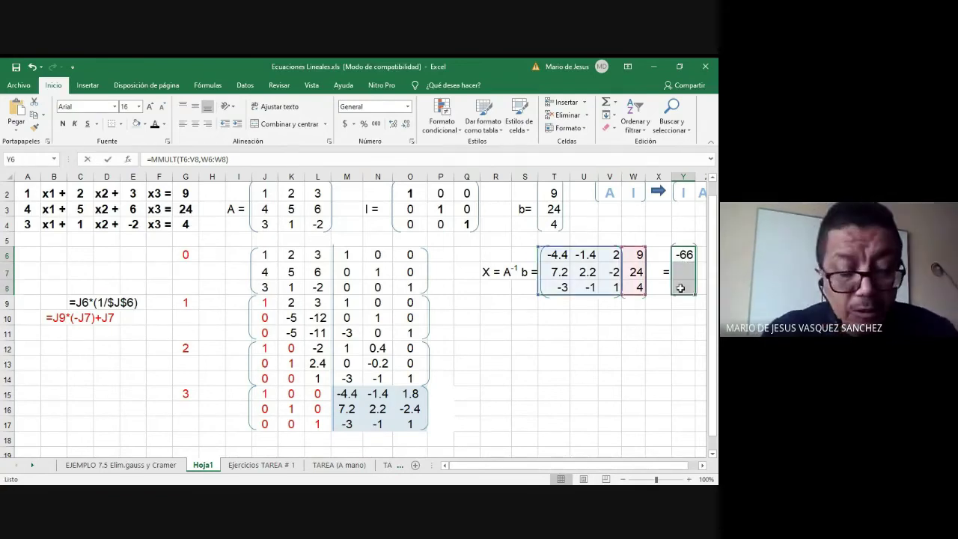
key(F2)
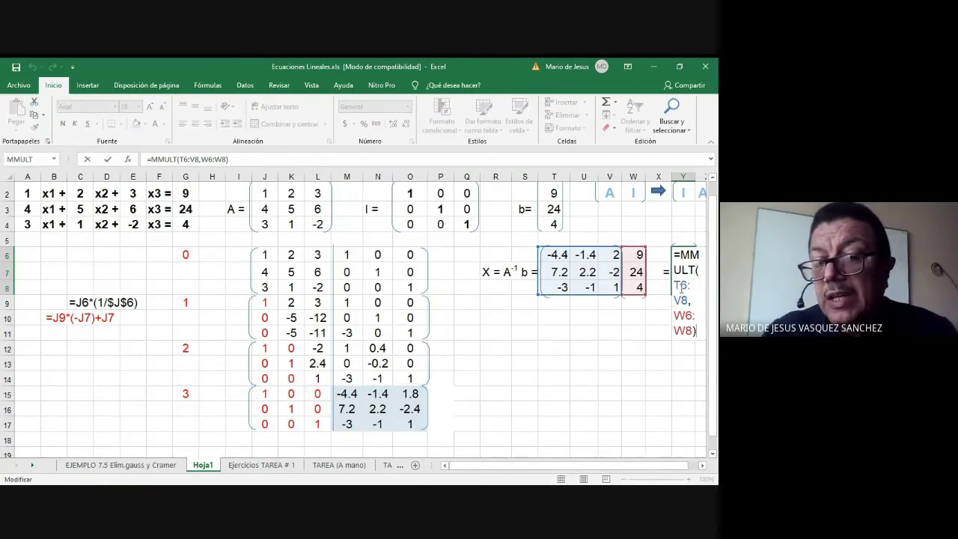
key(ctrl+shift+Return)
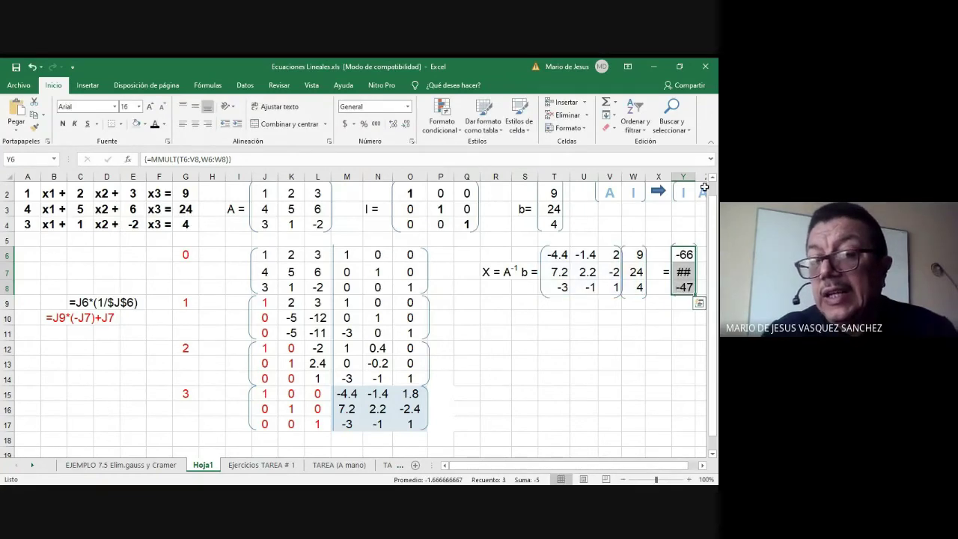
drag(695, 176, 703, 177)
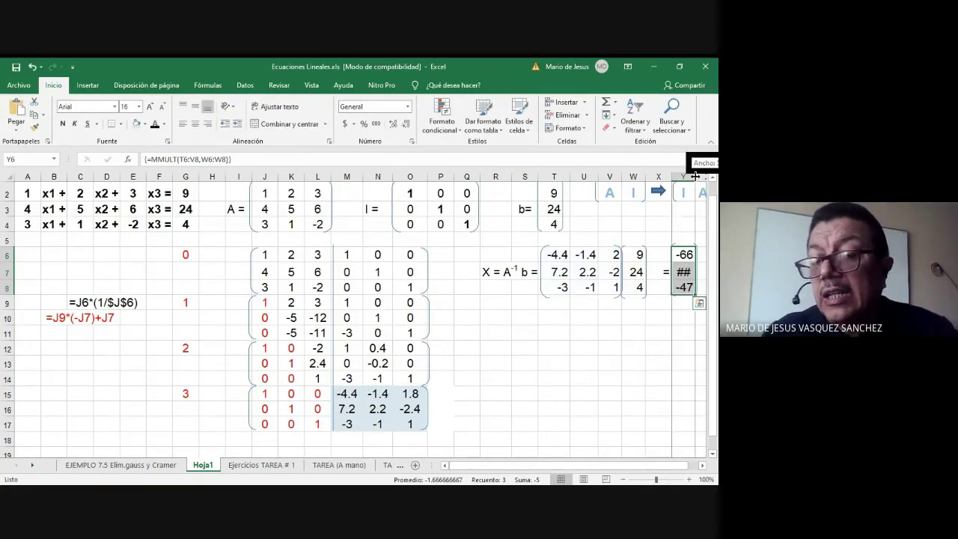
click(587, 352)
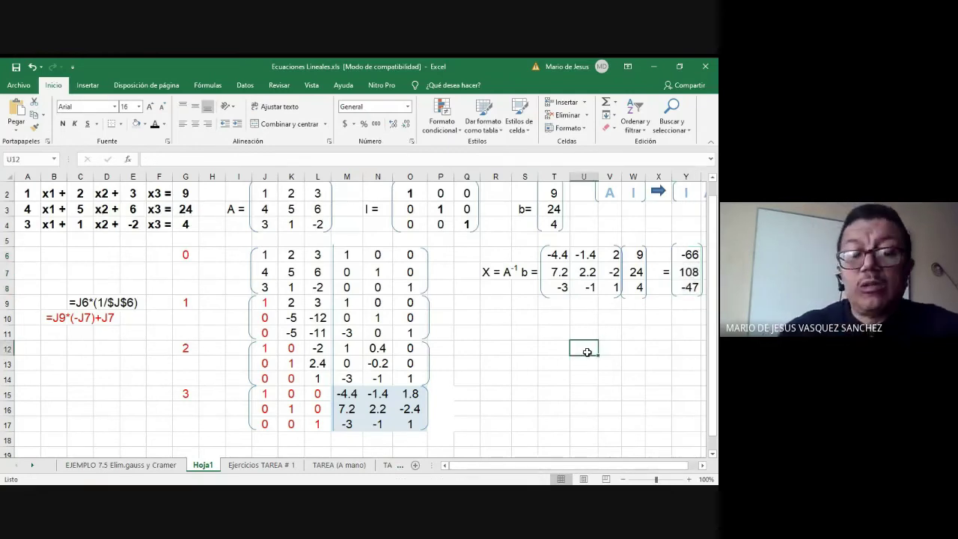
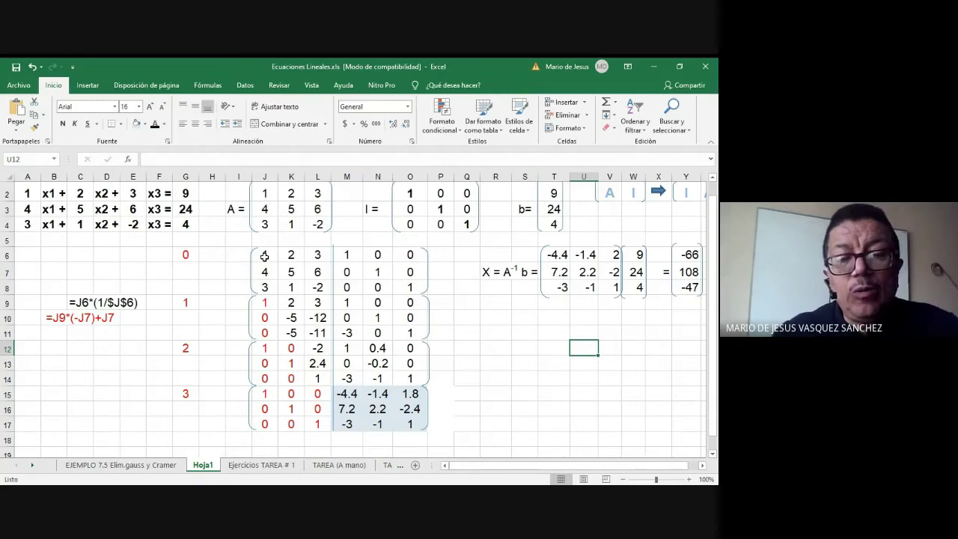
Step: Fill row 9 across, then fix J10 to =J9*(-$J$7)+J7 with F4 and fill it across row 10
click(265, 305)
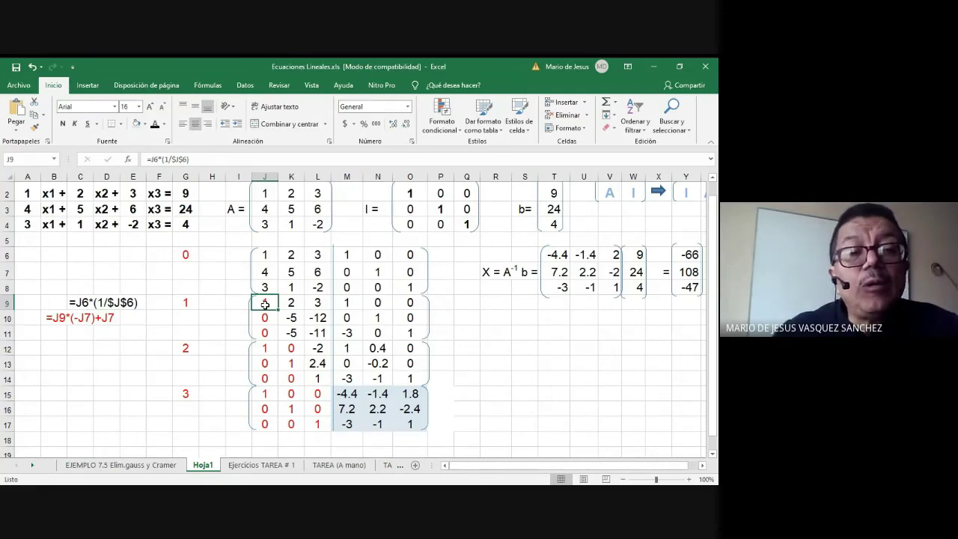
drag(278, 310, 414, 311)
click(264, 317)
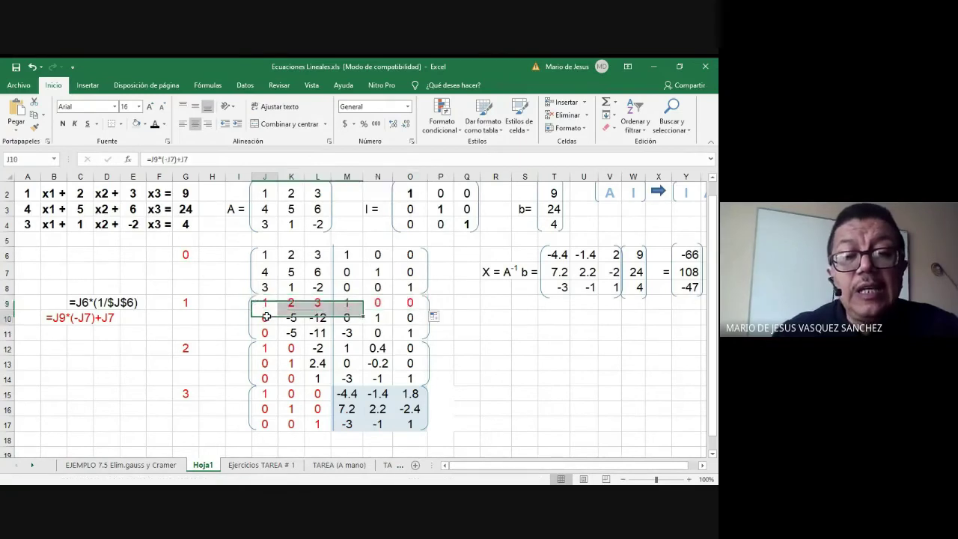
click(262, 159)
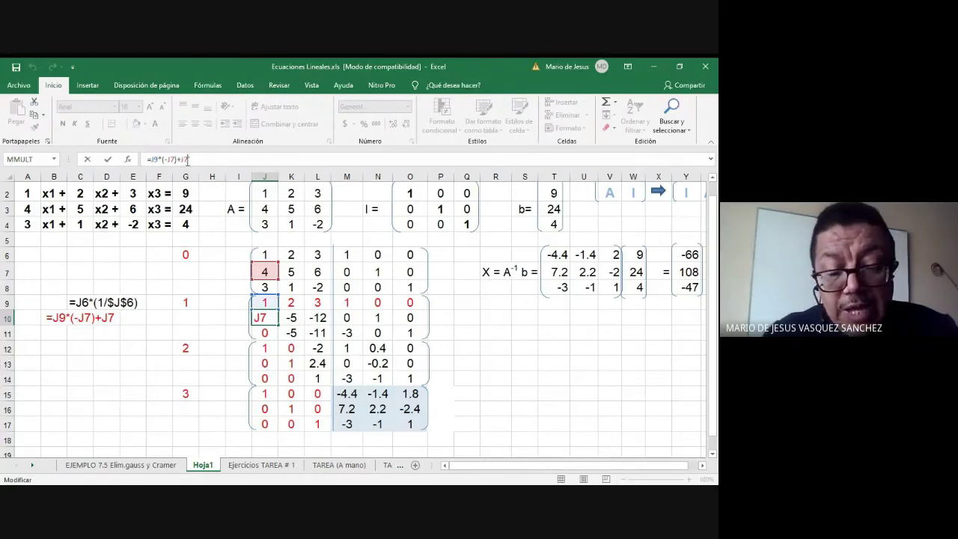
key(Left)
key(Left)
key(Left)
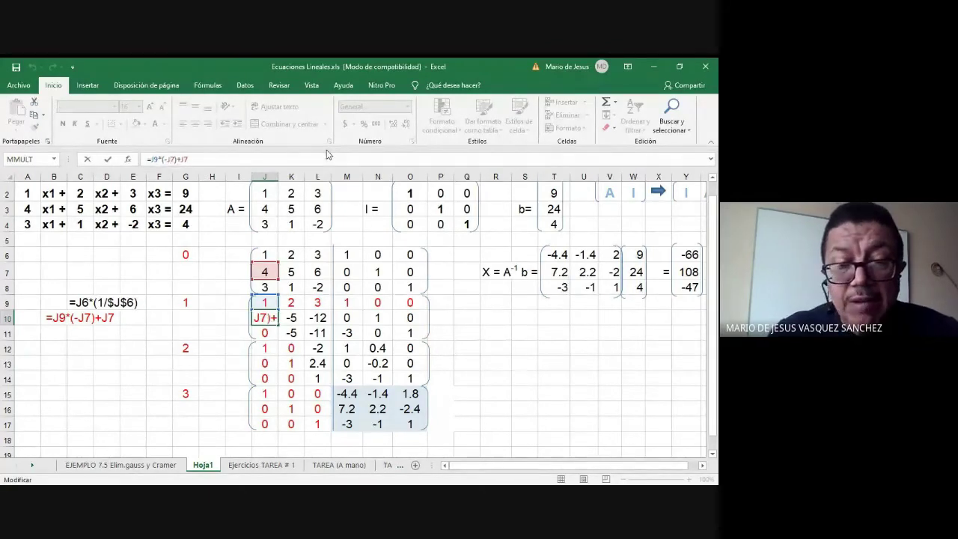
key(F4)
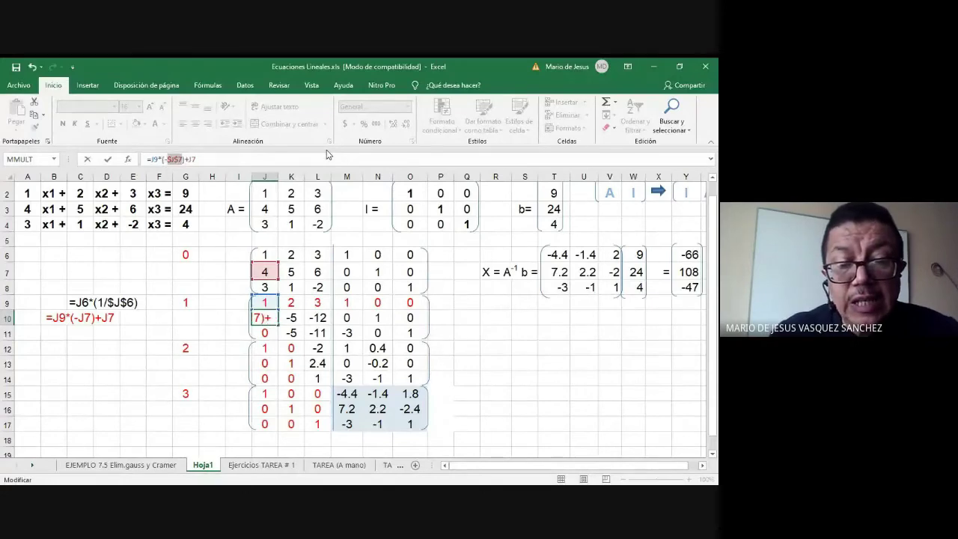
key(Return)
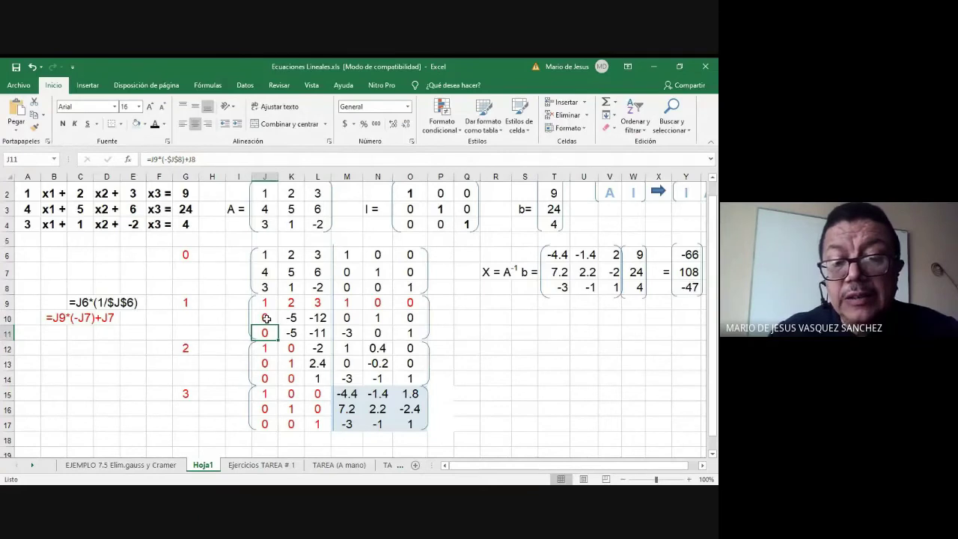
drag(267, 318, 417, 324)
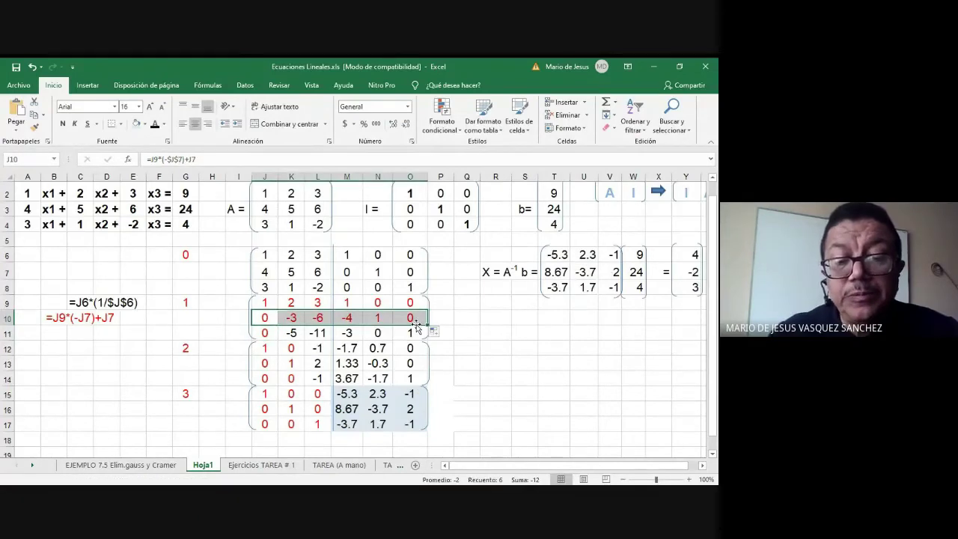
Step: Fill J11's =J9*(-$J$8)+J8 across J11:O11, giving 0, -5, -11, -3, 0, 1
click(265, 334)
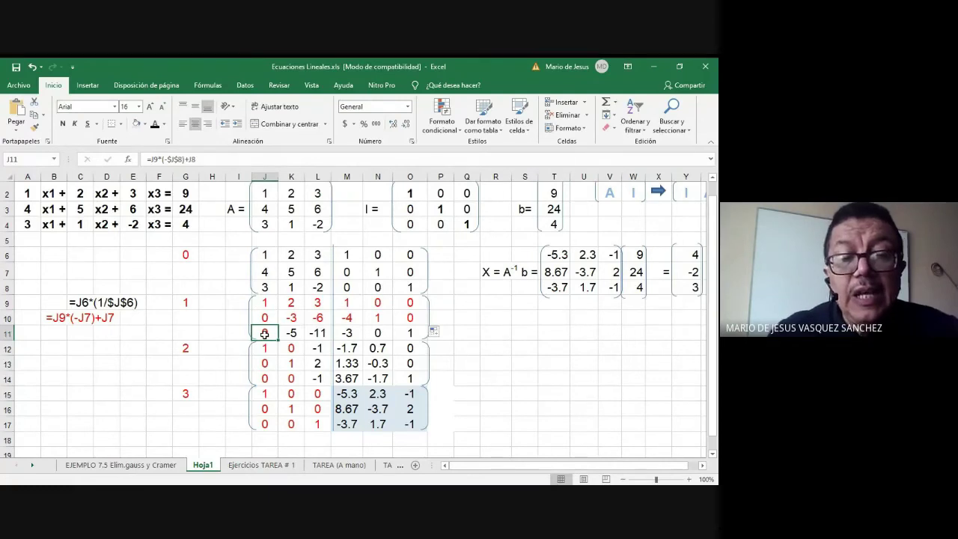
click(269, 159)
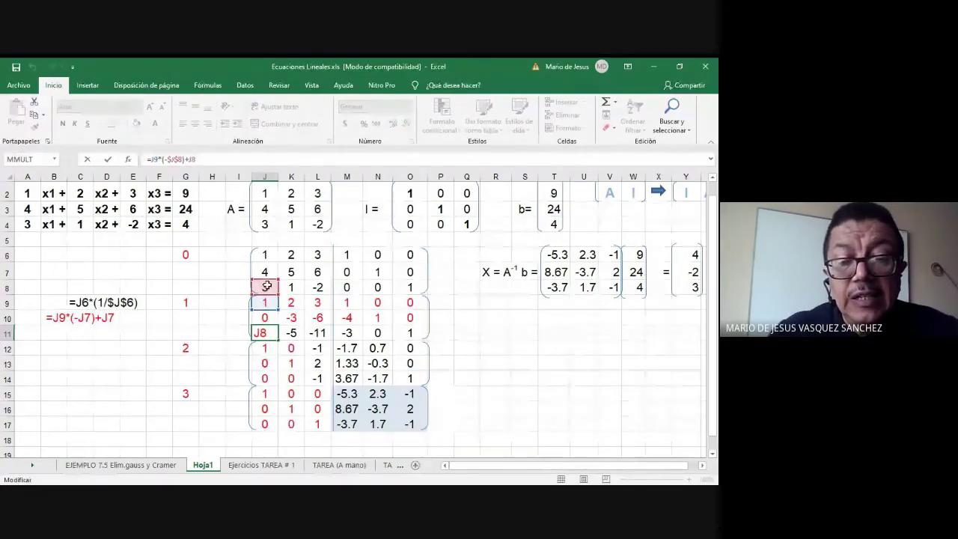
key(Escape)
drag(278, 340, 415, 346)
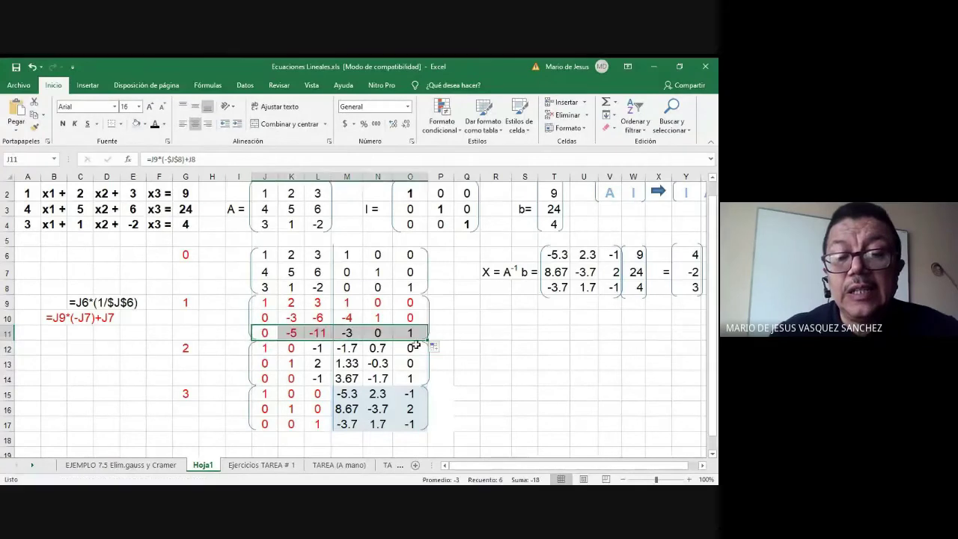
Step: Fill K13's formula across row 13 from column J to O
click(290, 365)
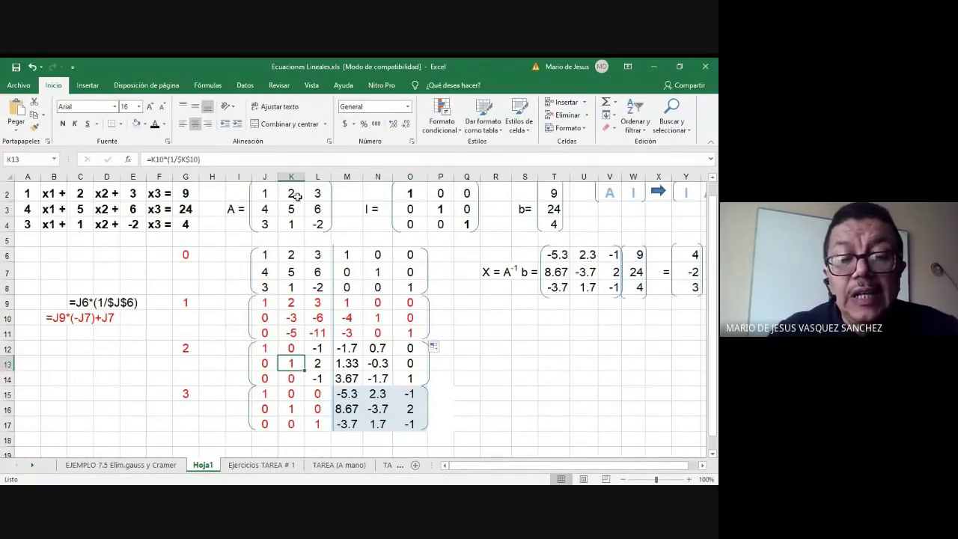
click(307, 158)
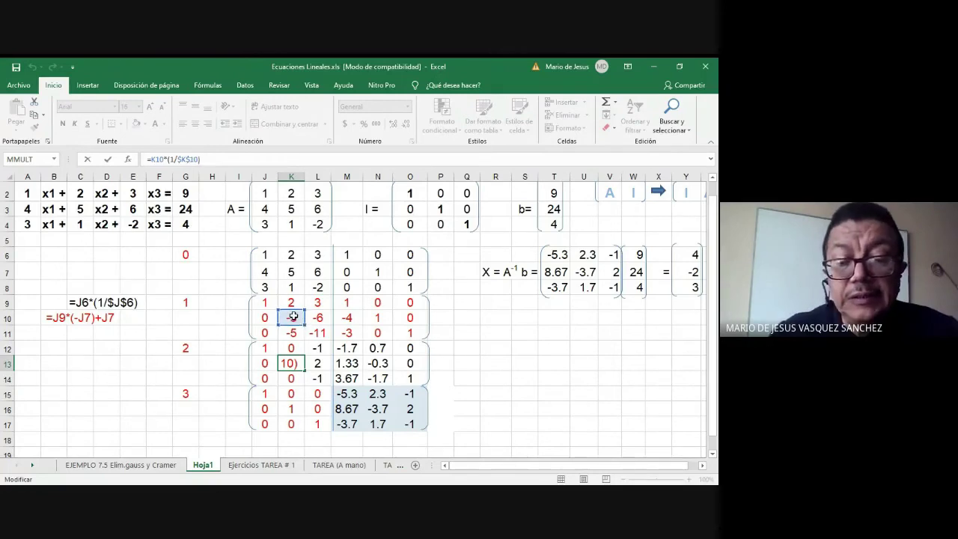
key(Escape)
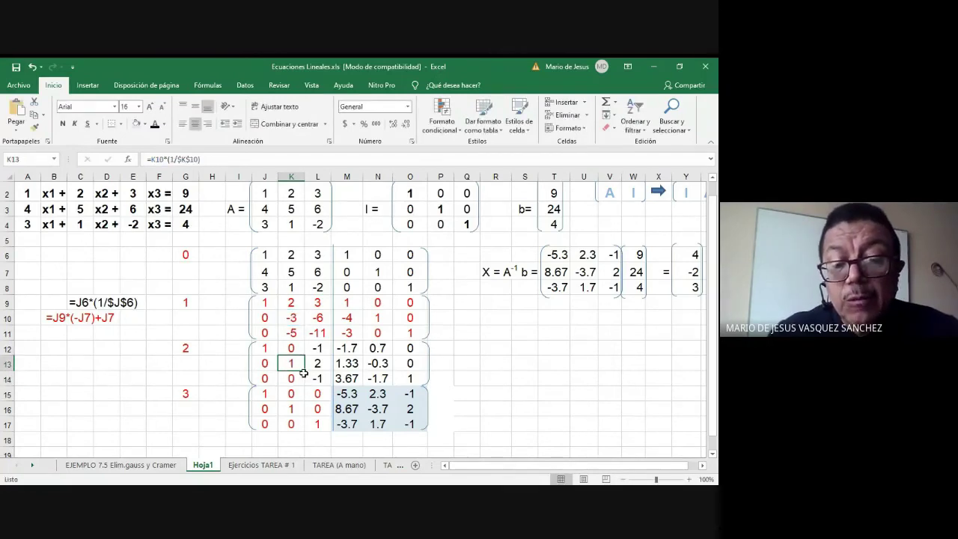
drag(304, 370, 417, 362)
click(292, 364)
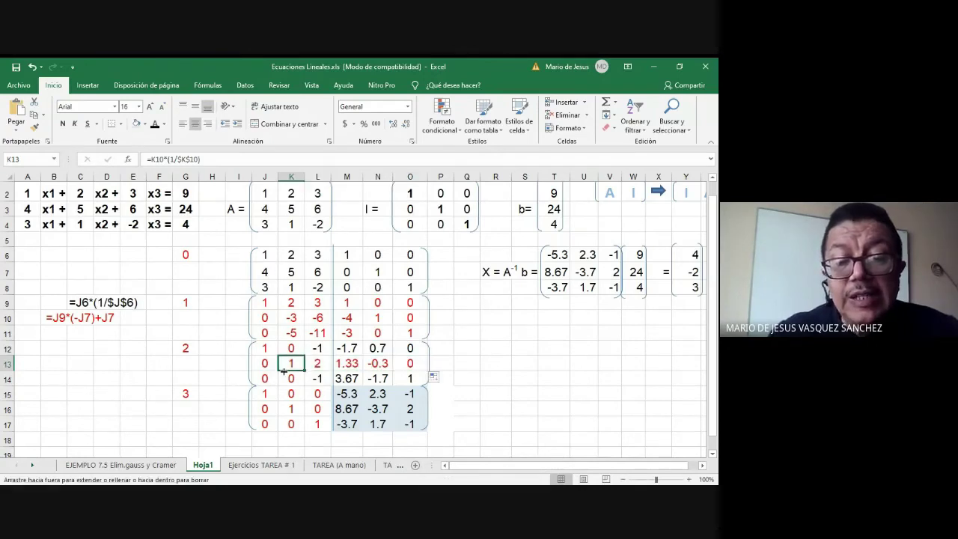
drag(304, 370, 265, 375)
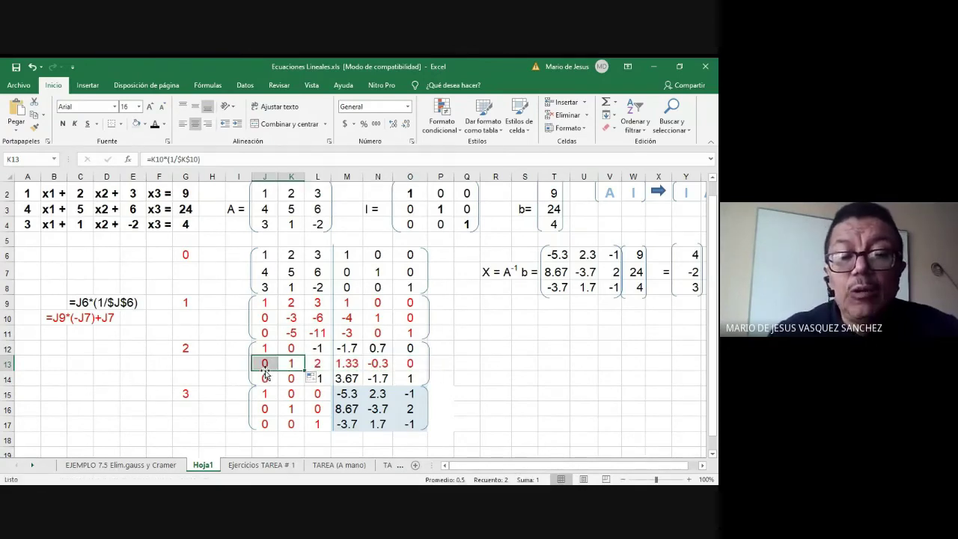
Step: Confirm K12's formula and fill it across row 12 from J to O
click(292, 349)
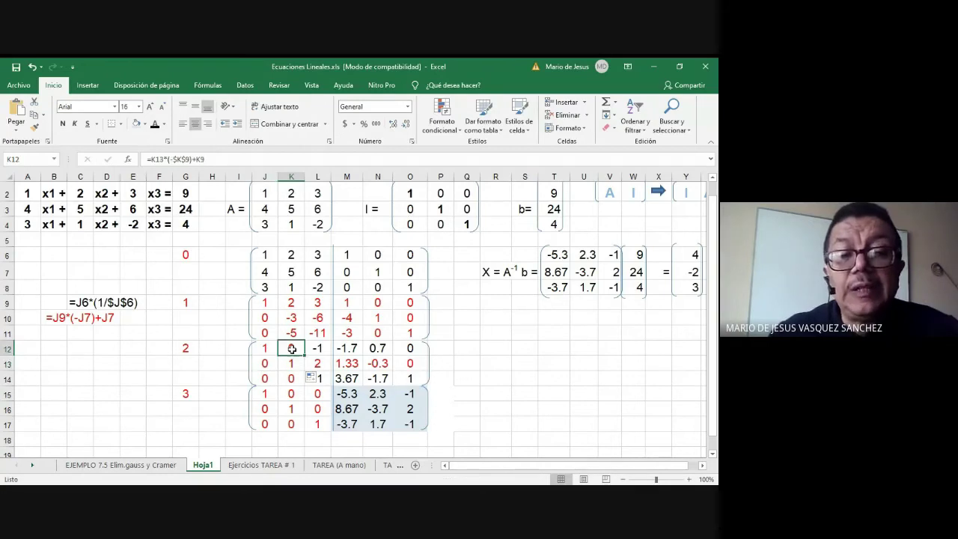
click(309, 159)
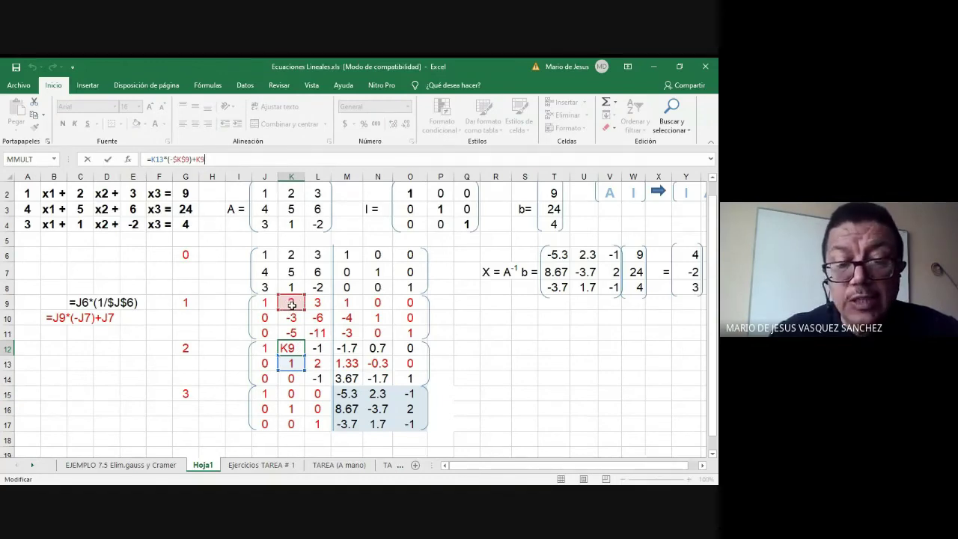
key(Return)
click(299, 352)
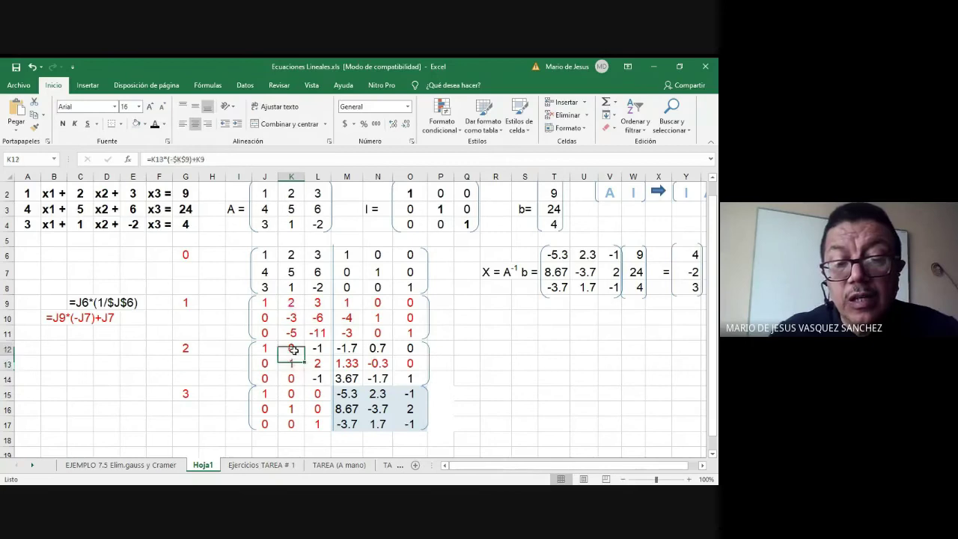
drag(302, 358, 415, 361)
click(304, 355)
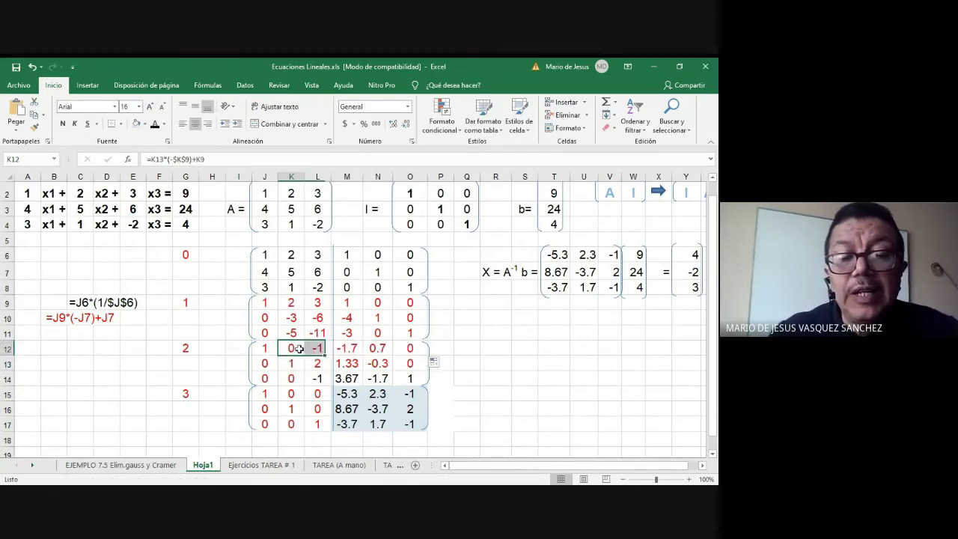
drag(305, 358, 261, 358)
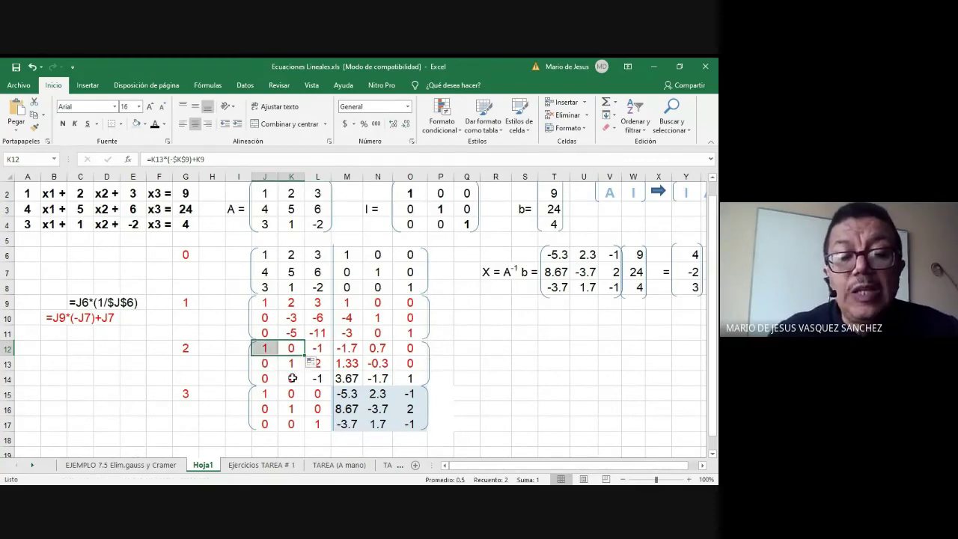
Step: Enter =K13*(-$K$11)+K11 in K14 and fill across, giving 0, 0, -1, 3.67, -1.7, 1
click(293, 378)
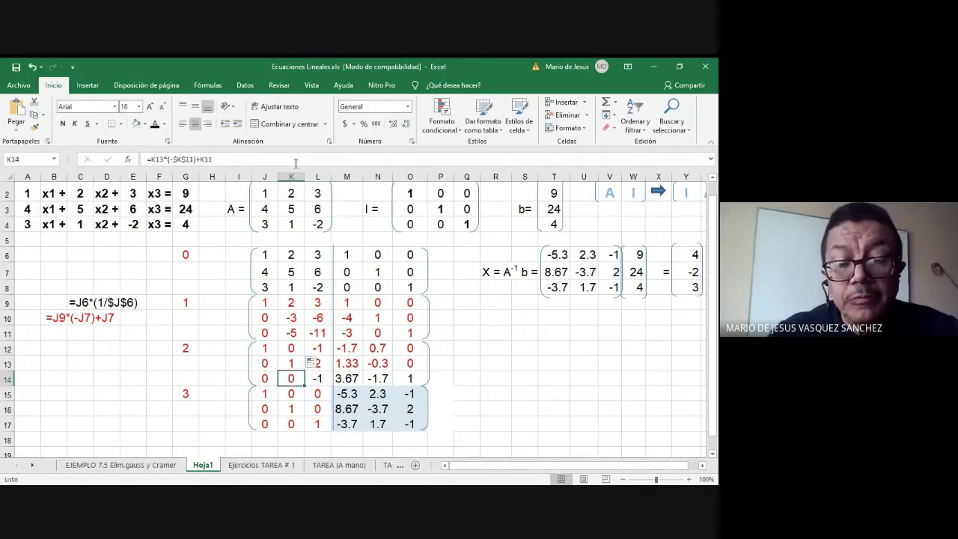
click(296, 162)
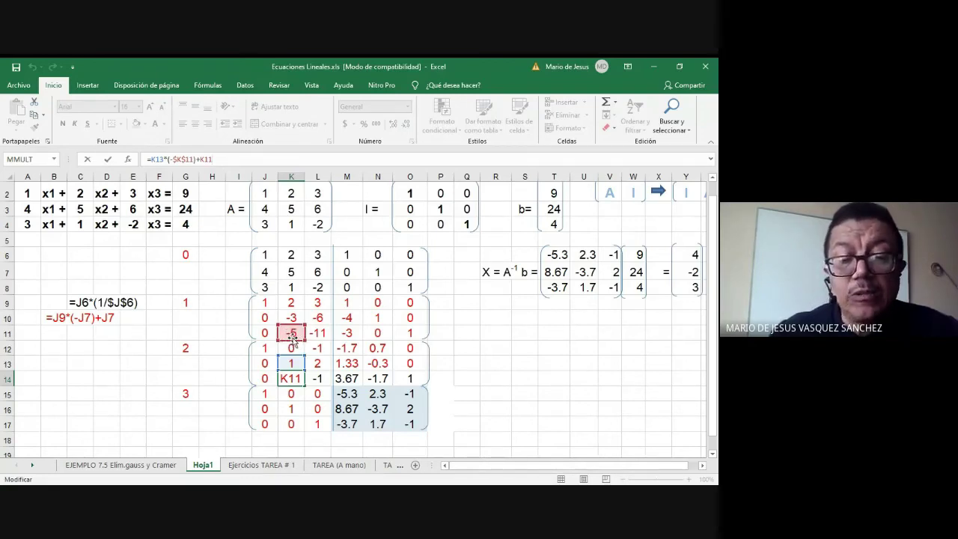
key(Return)
click(292, 378)
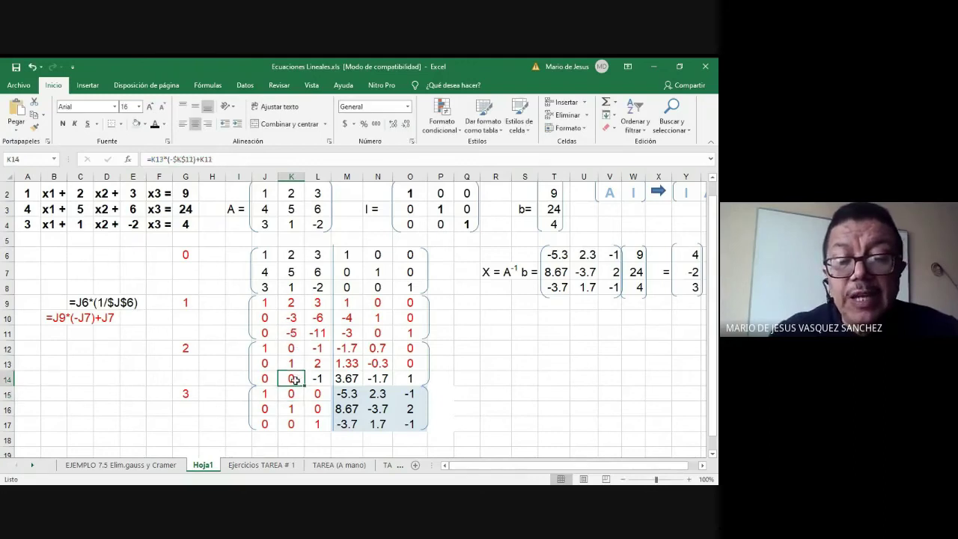
drag(372, 389, 411, 390)
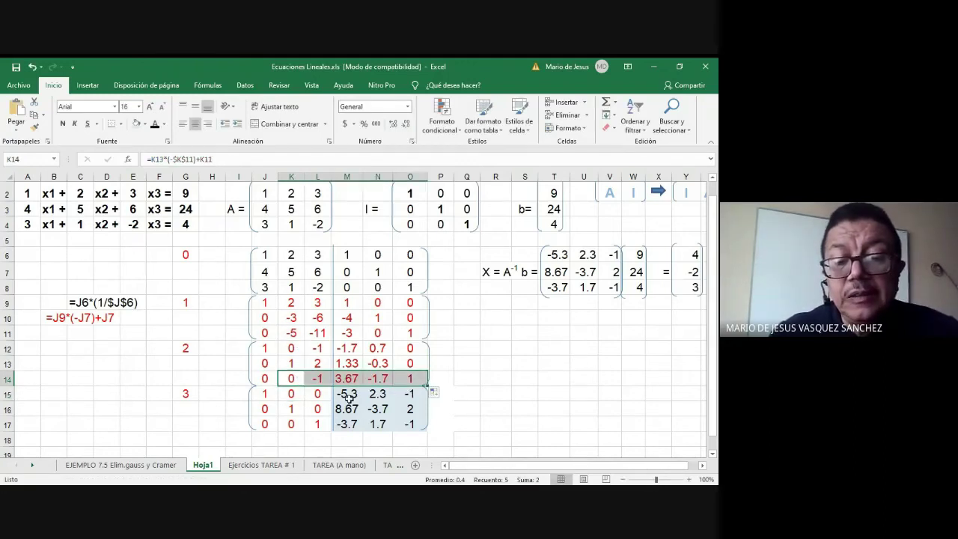
click(292, 380)
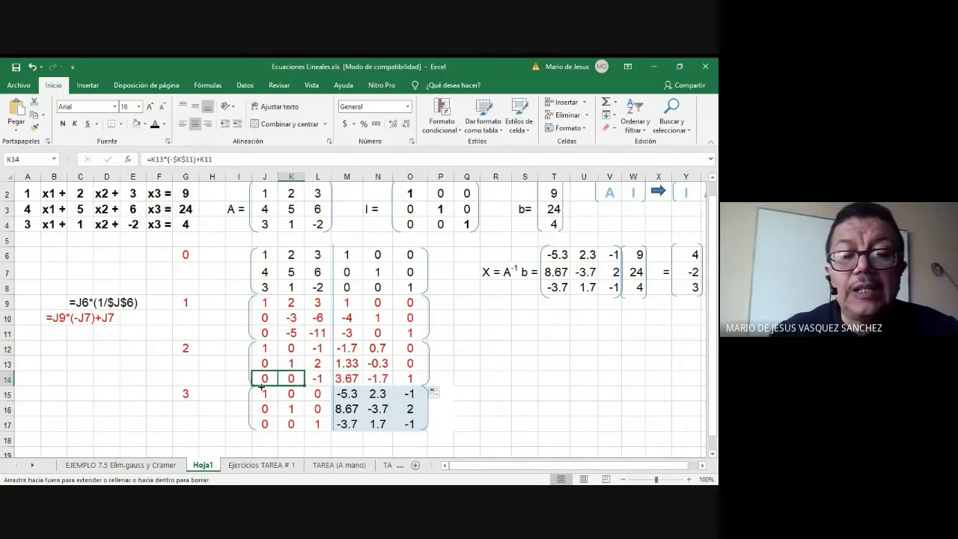
drag(291, 380, 262, 388)
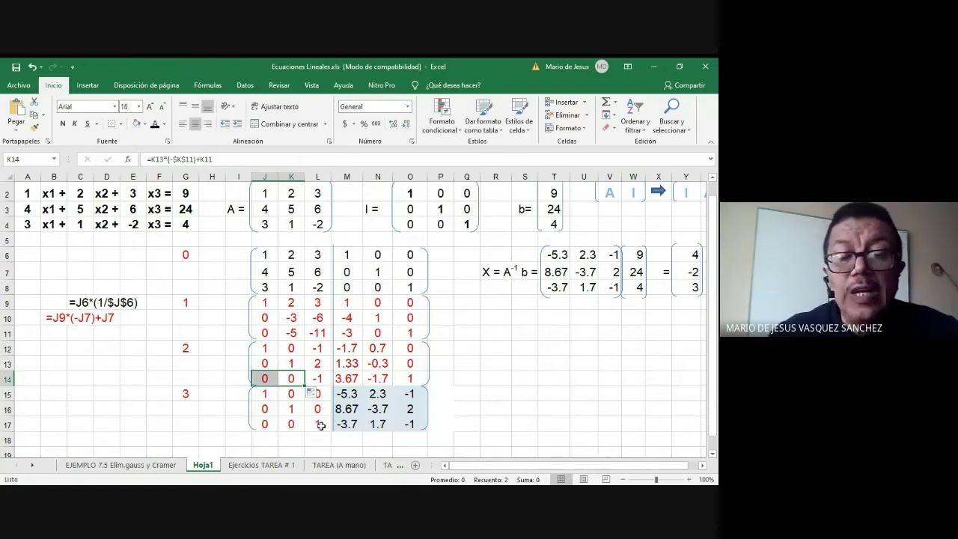
Step: Enter =L14*(1/$L$14) in L17 and fill it across J17:O17
click(320, 426)
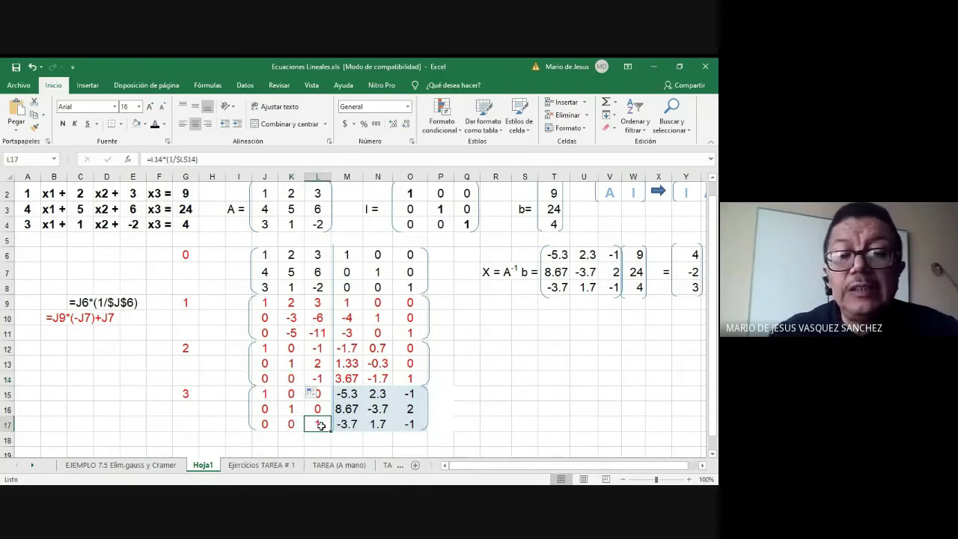
click(311, 157)
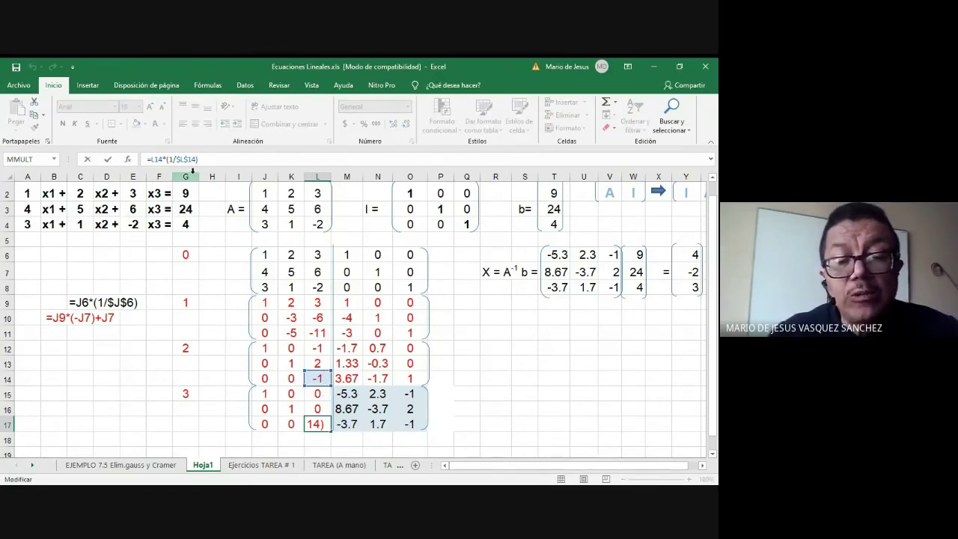
key(Return)
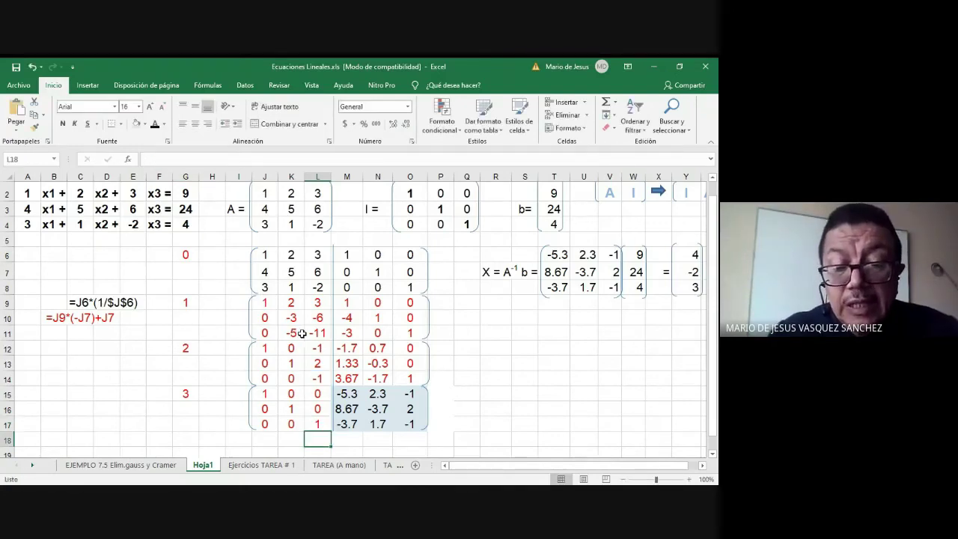
click(321, 425)
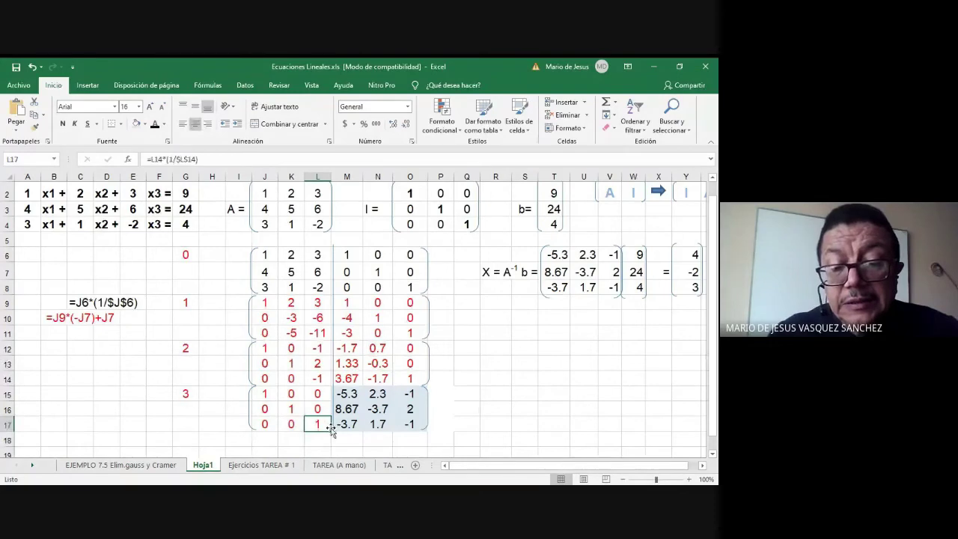
drag(332, 428, 417, 434)
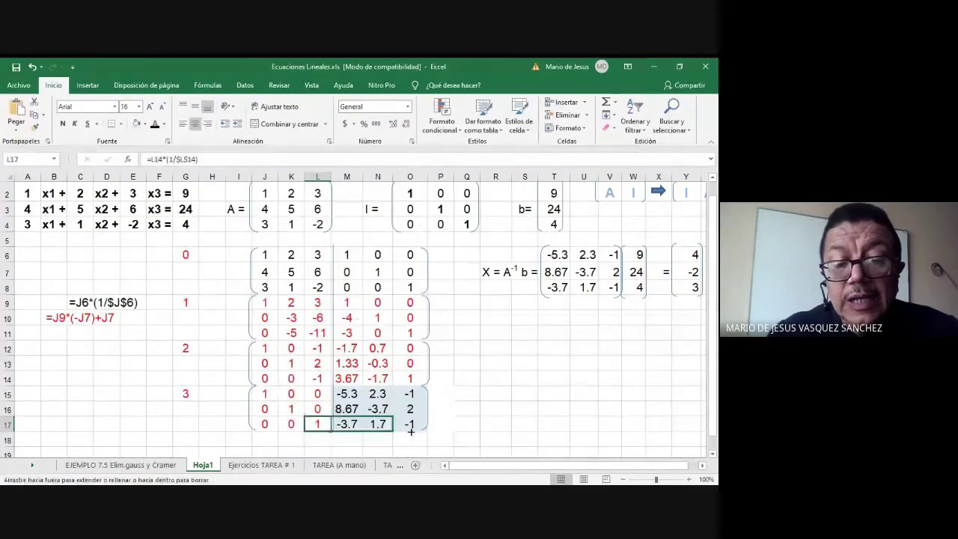
click(322, 424)
drag(332, 432, 263, 433)
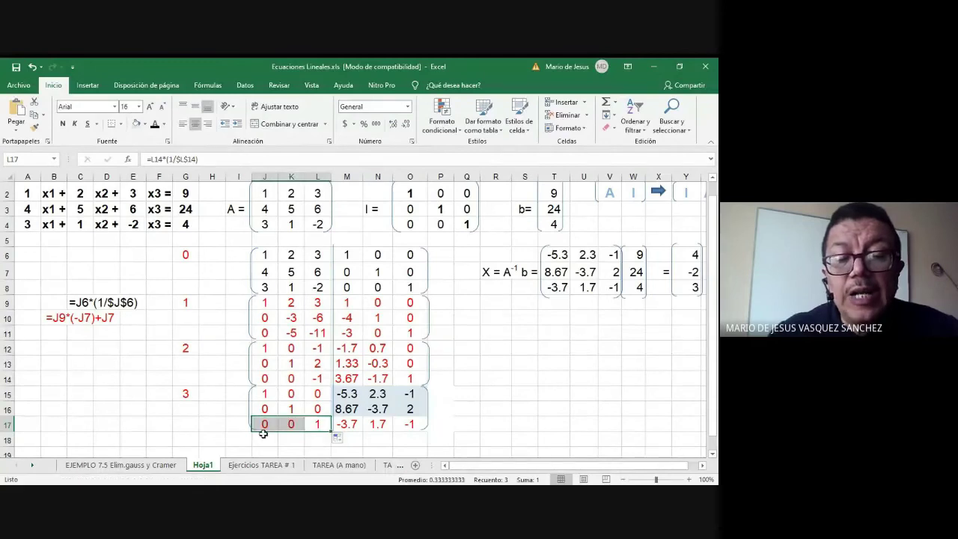
Step: Enter =L17*(-$L$13)+L13 in L16, fill it across J16:O16, and draw a divider line
click(318, 410)
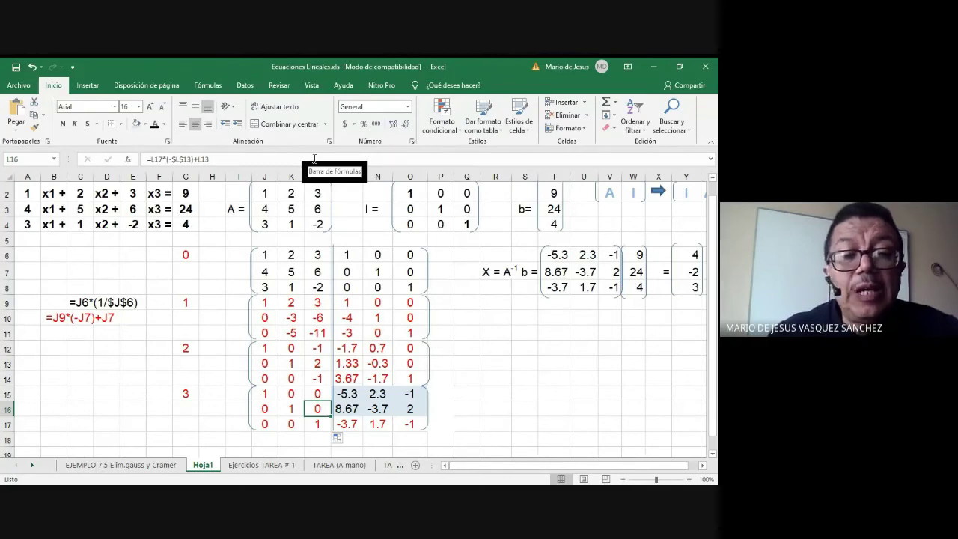
click(315, 159)
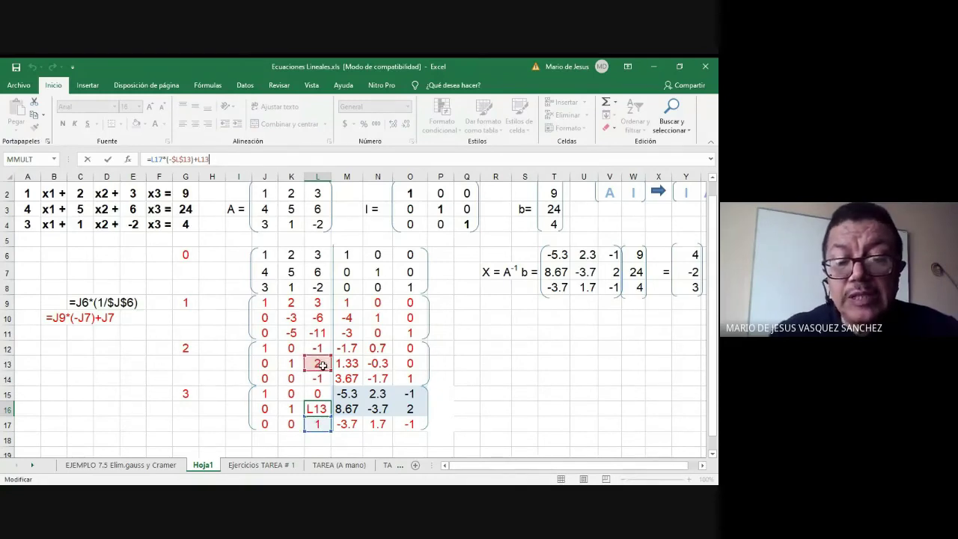
key(ctrl+Return)
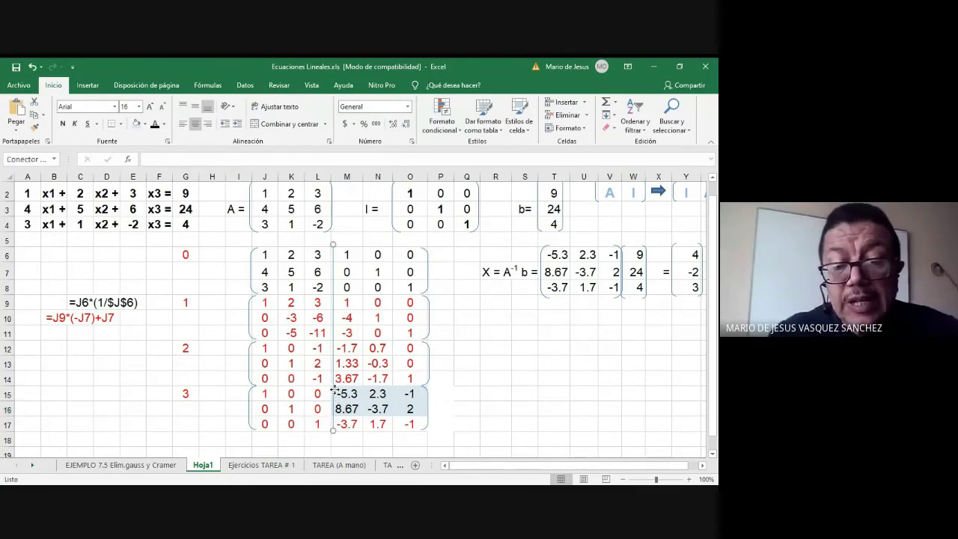
drag(336, 245, 336, 432)
click(322, 408)
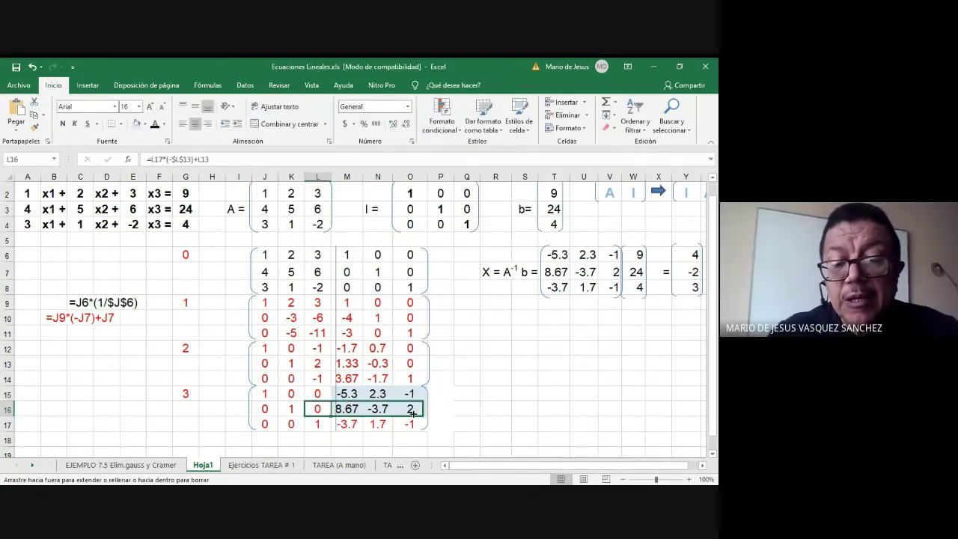
drag(409, 412, 413, 412)
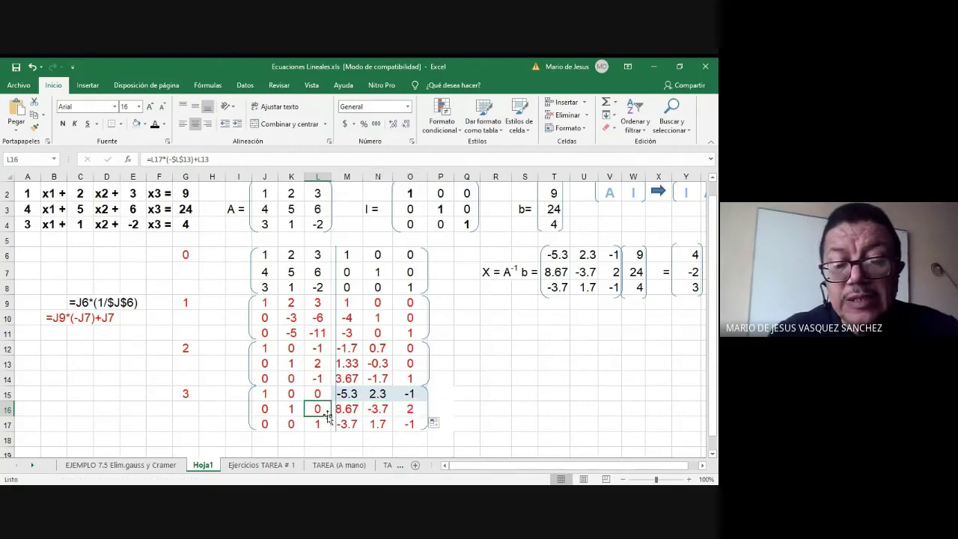
drag(331, 417, 262, 418)
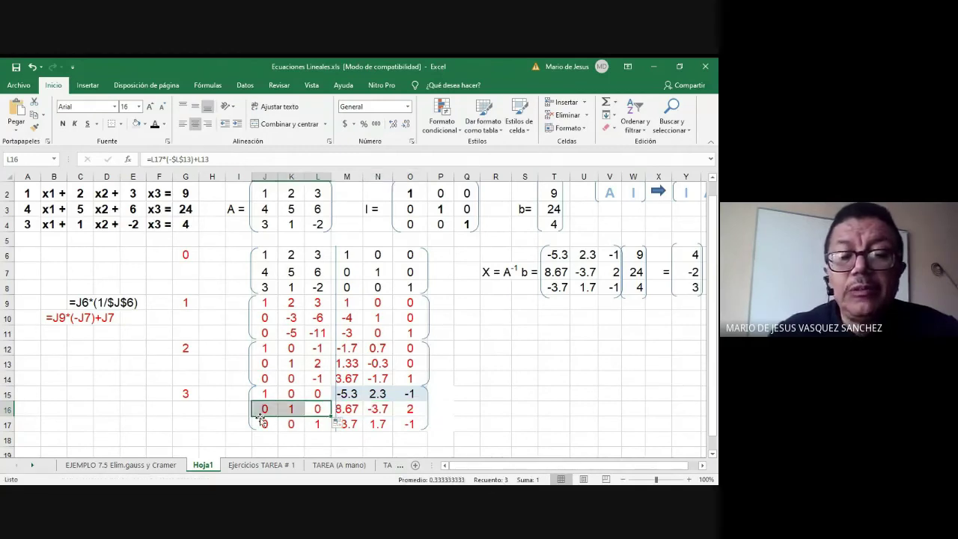
Step: Enter =L17*(-$L$12)+L12 in L15 and fill it across J15:O15
click(319, 394)
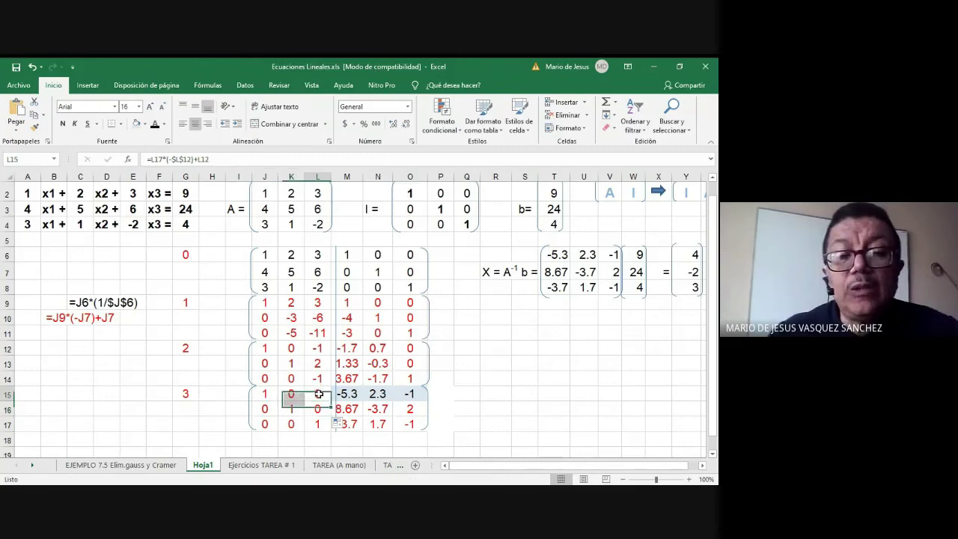
click(325, 158)
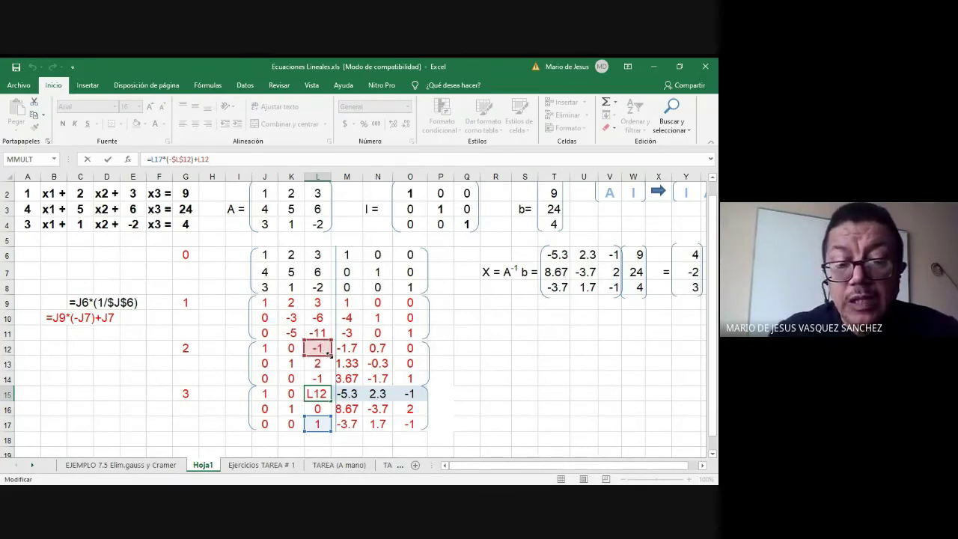
key(Return)
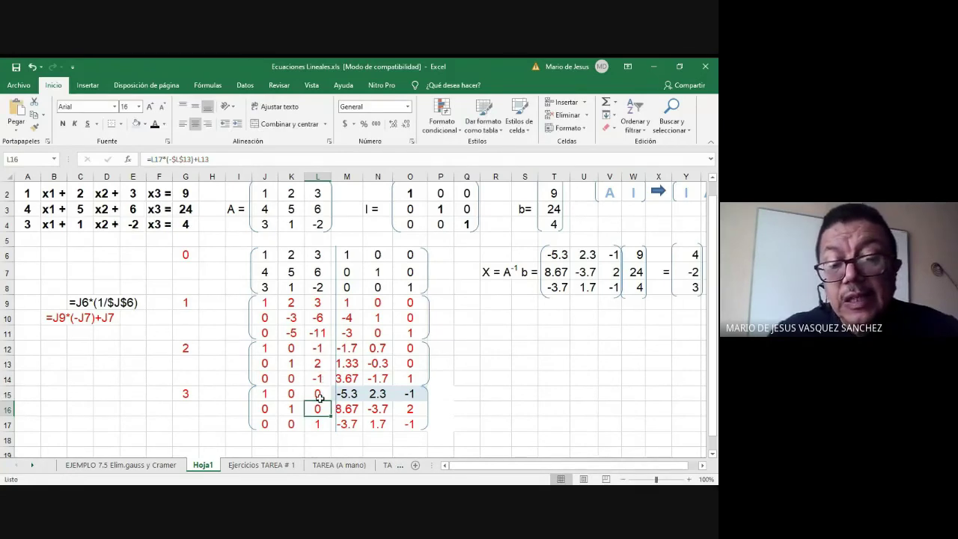
click(320, 394)
drag(332, 402, 413, 404)
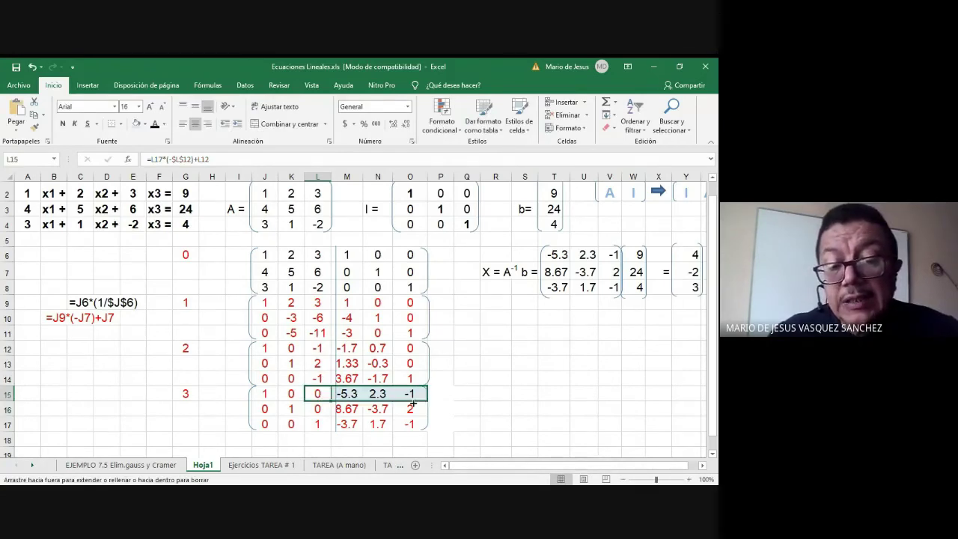
click(326, 397)
drag(332, 402, 258, 403)
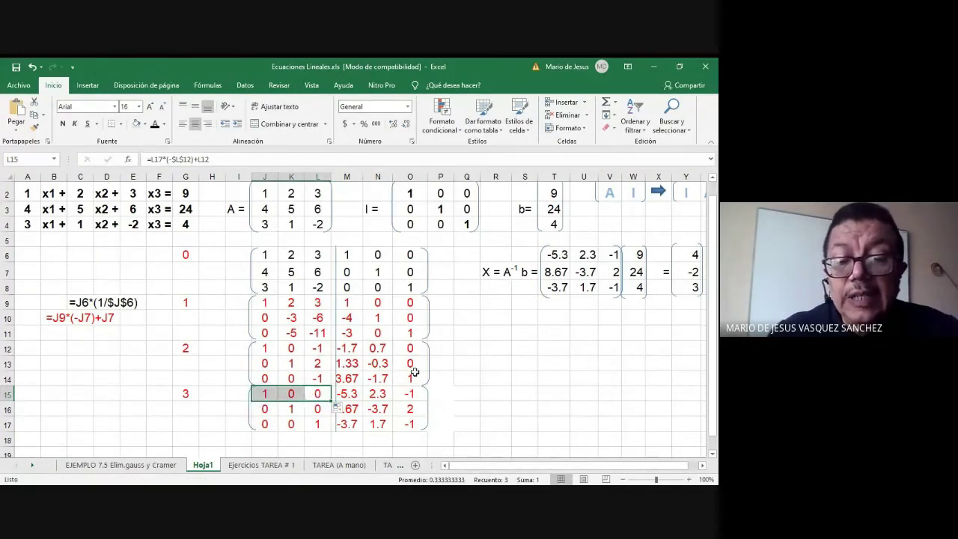
Step: Draw another vertical divider line and select the inverse in M15:O17
click(496, 347)
drag(331, 245, 330, 431)
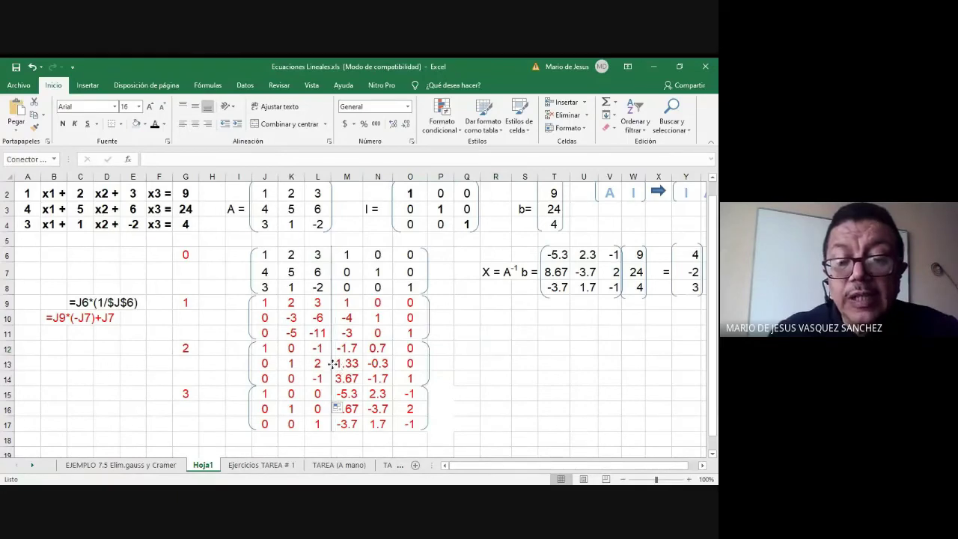
drag(341, 391, 404, 424)
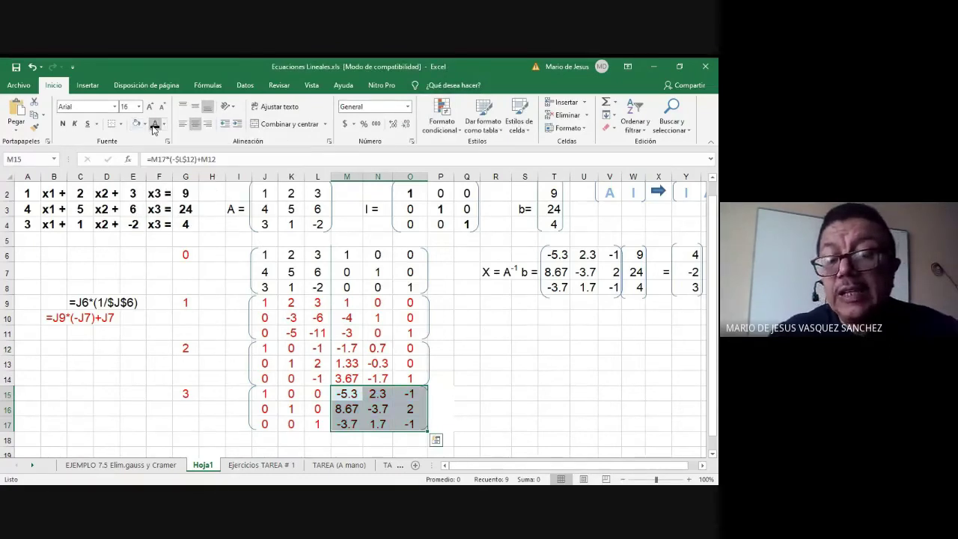
click(536, 332)
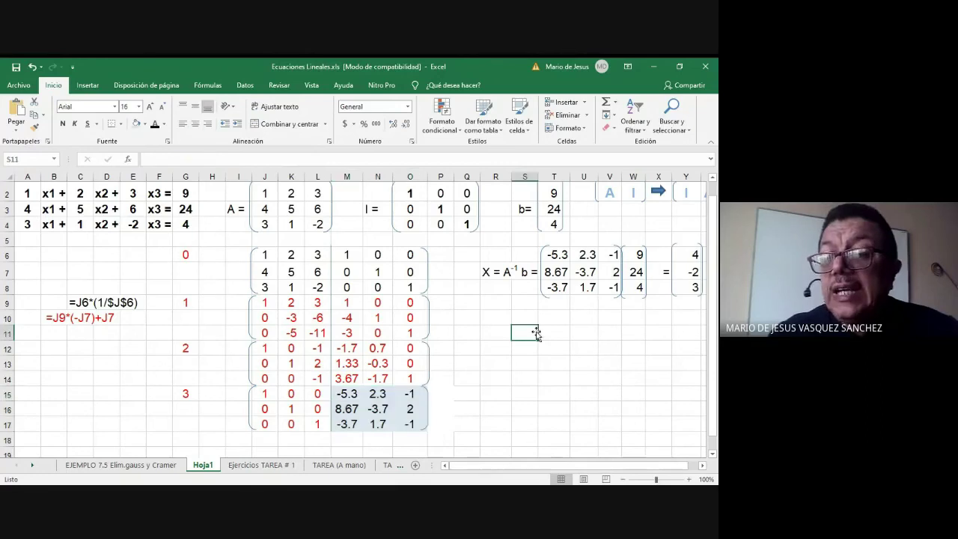
drag(686, 255, 686, 287)
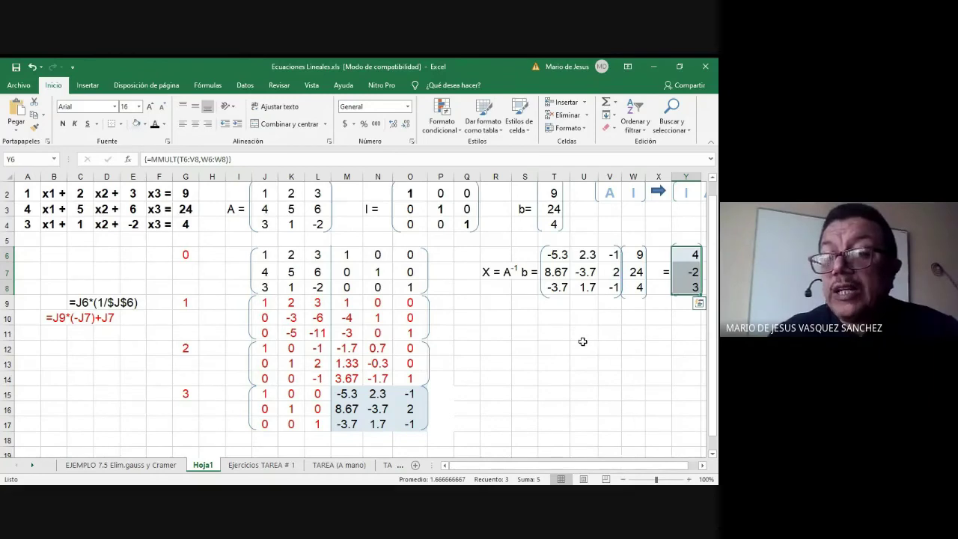
click(681, 255)
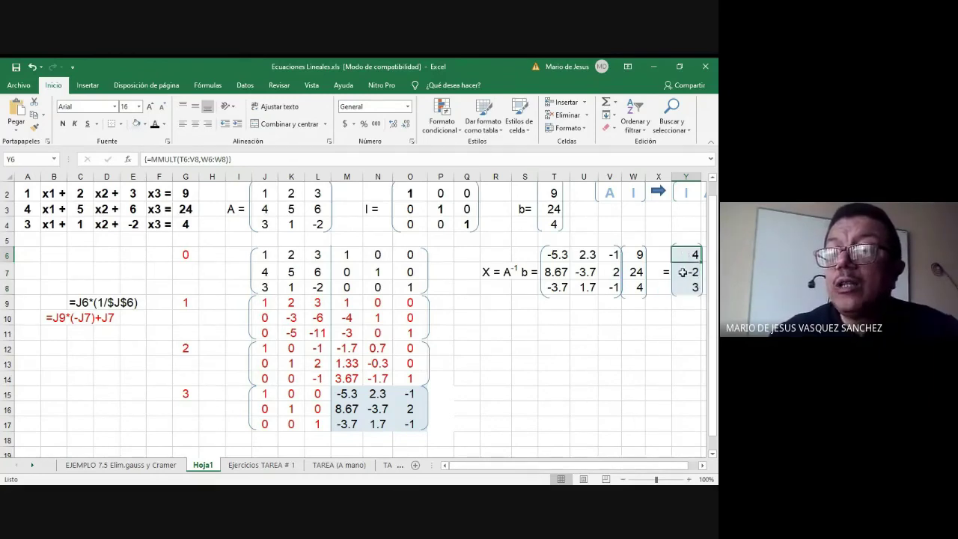
click(682, 275)
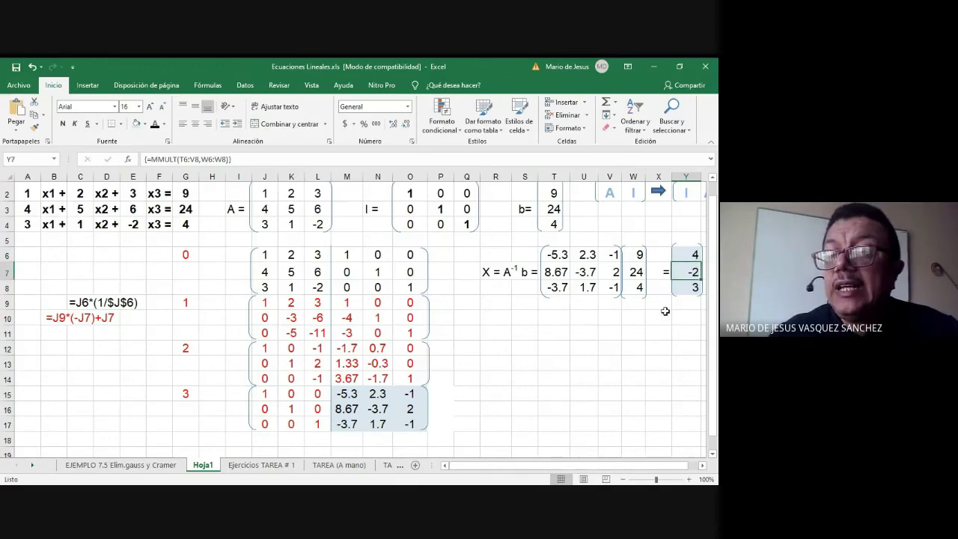
click(686, 288)
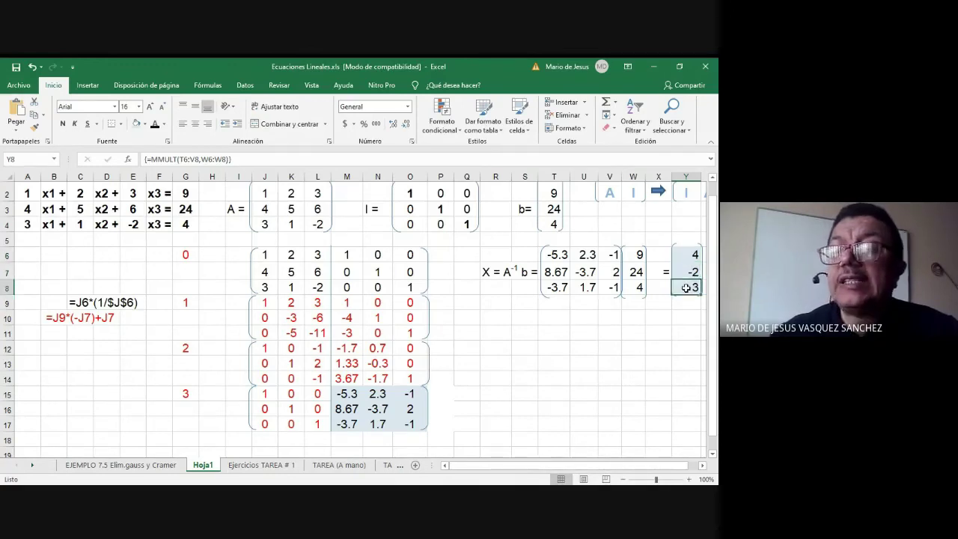
click(609, 344)
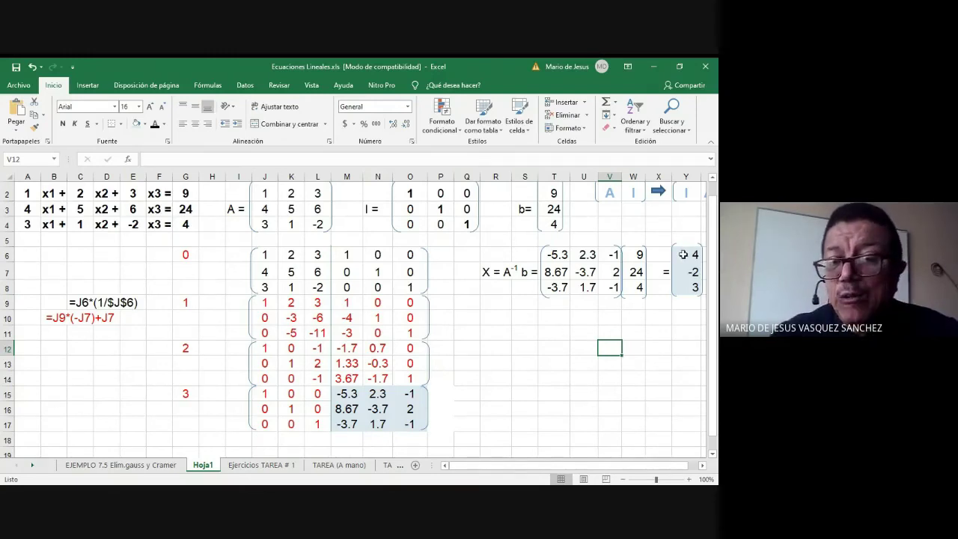
Step: Centre the solution values 4, -2, 3 in Y6:Y8 and scroll back up to the title row
drag(682, 254, 681, 290)
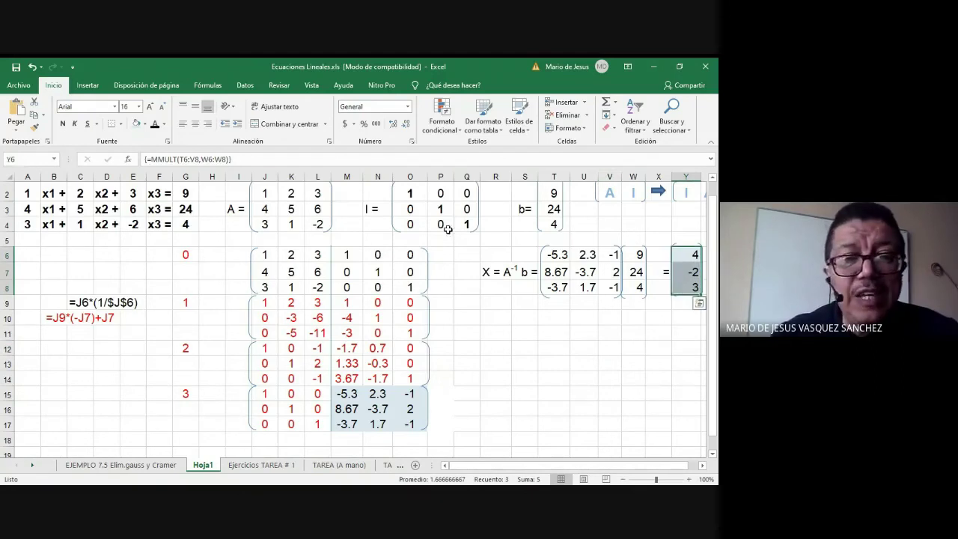
click(196, 125)
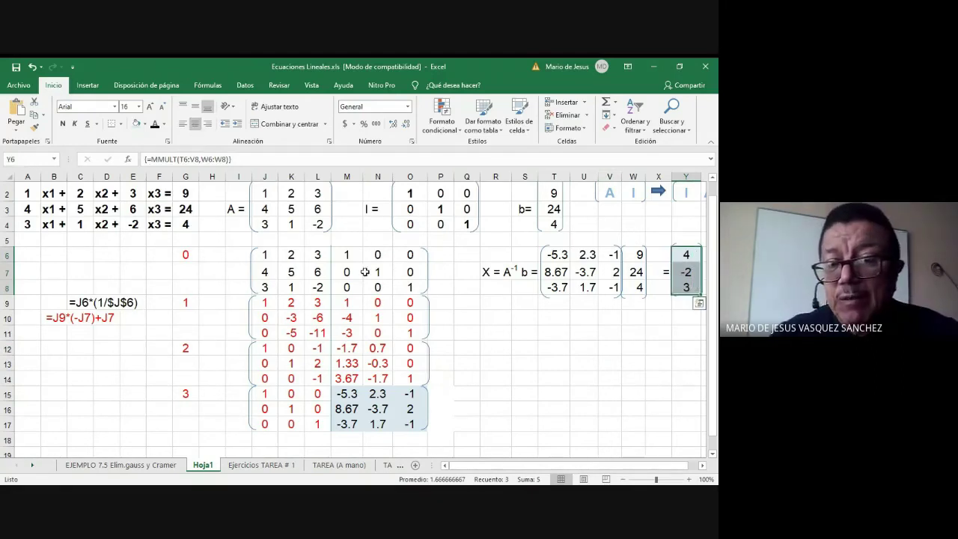
click(494, 334)
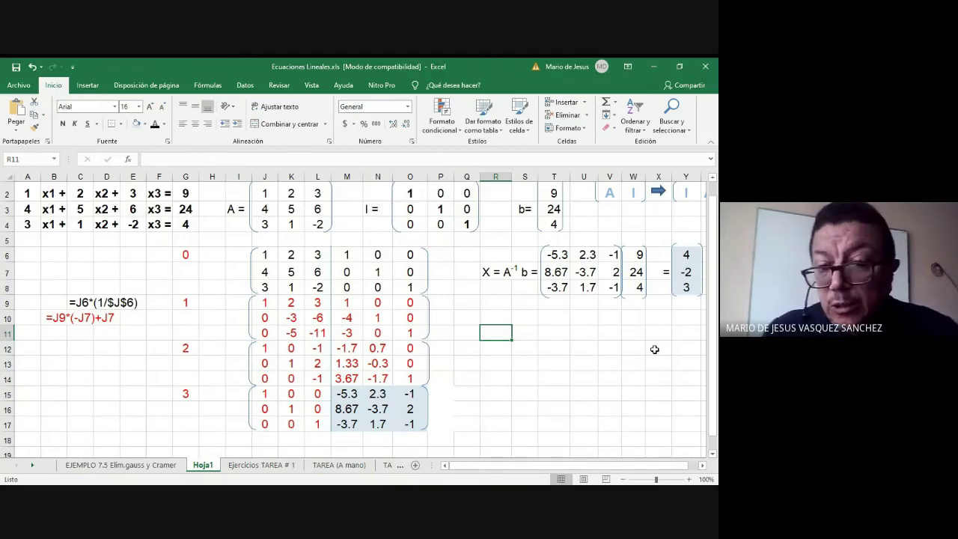
drag(715, 304, 715, 293)
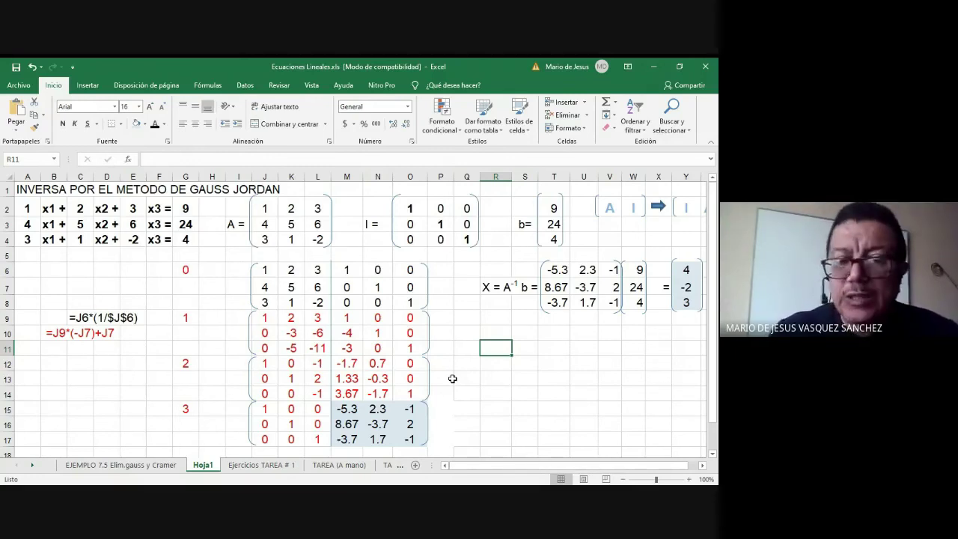
Step: Stretch the brackets of rows 6–8, 9–11, 12–14 and 15–17 one column right
click(428, 288)
drag(428, 286, 457, 285)
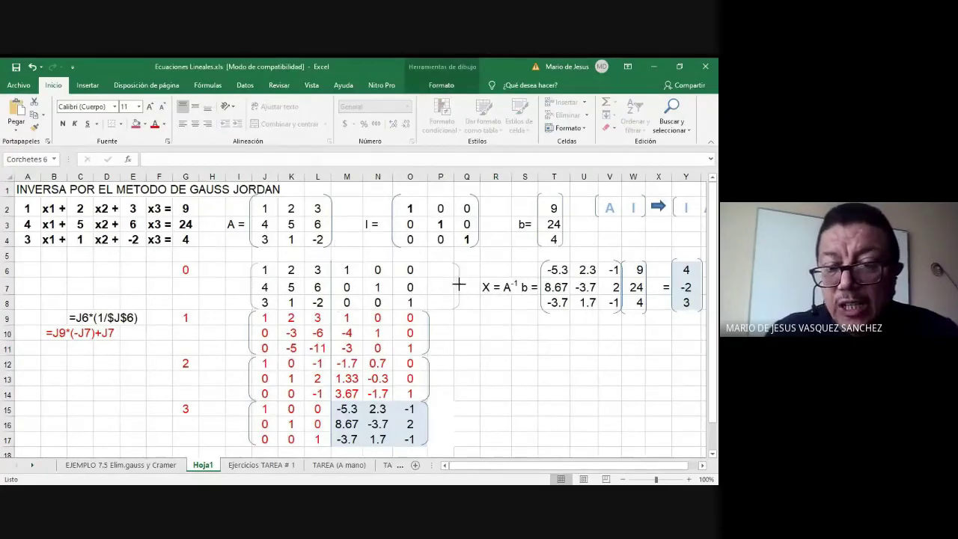
click(426, 332)
drag(426, 332, 456, 331)
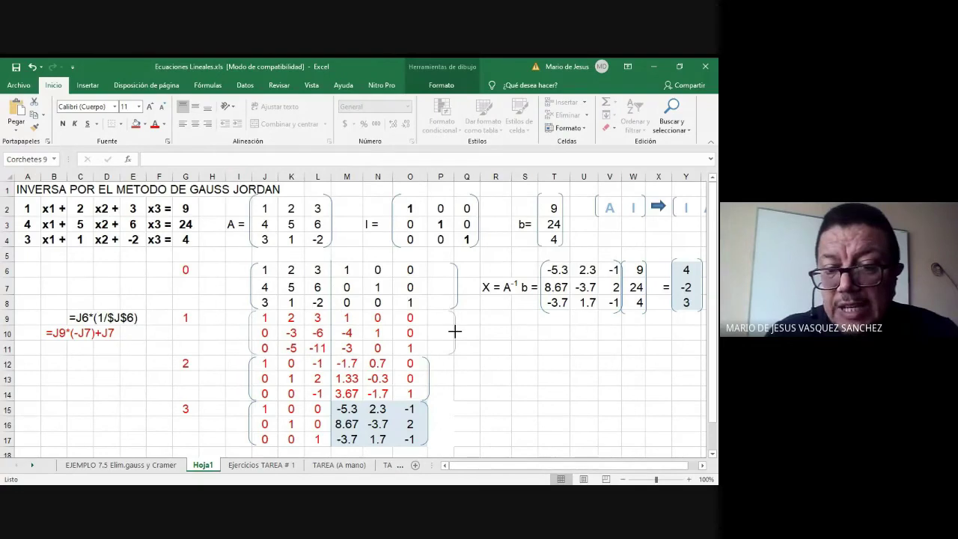
click(426, 379)
drag(428, 378, 458, 375)
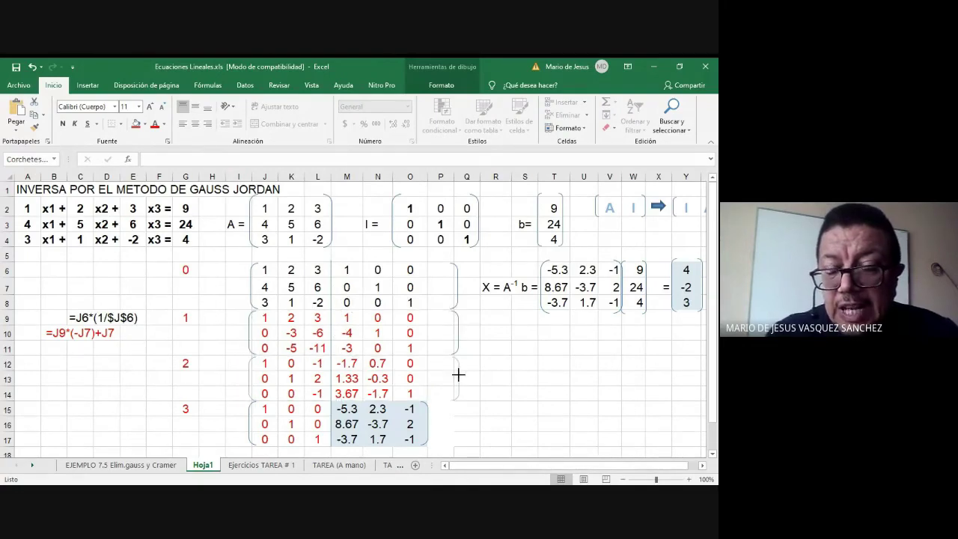
click(354, 337)
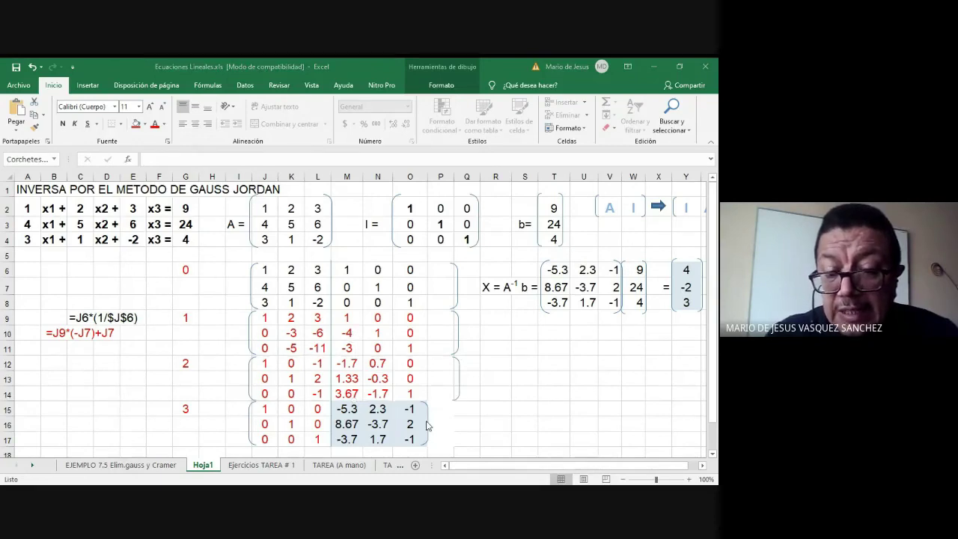
click(378, 378)
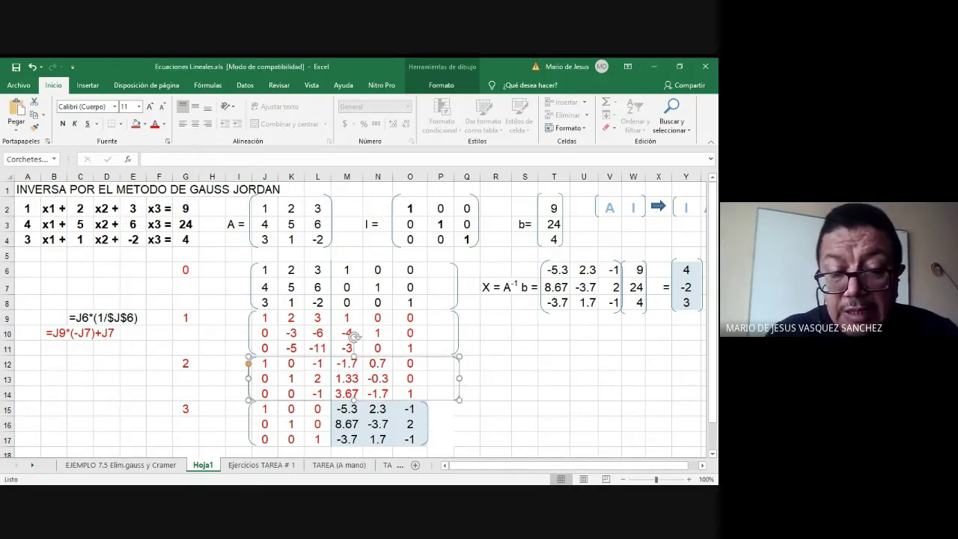
click(249, 424)
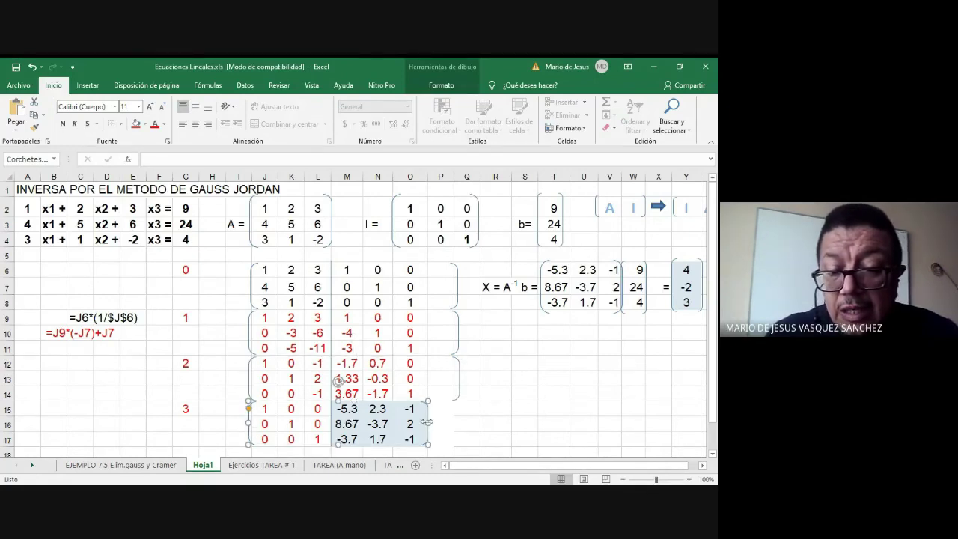
drag(427, 422, 453, 421)
click(460, 421)
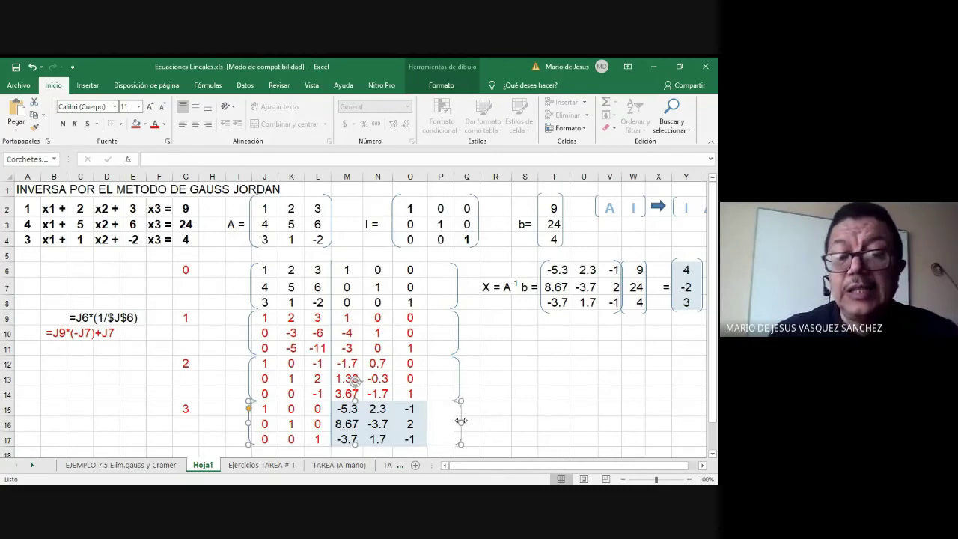
Step: Draw a straight vertical divider line after column O from row 6 to row 17
click(332, 309)
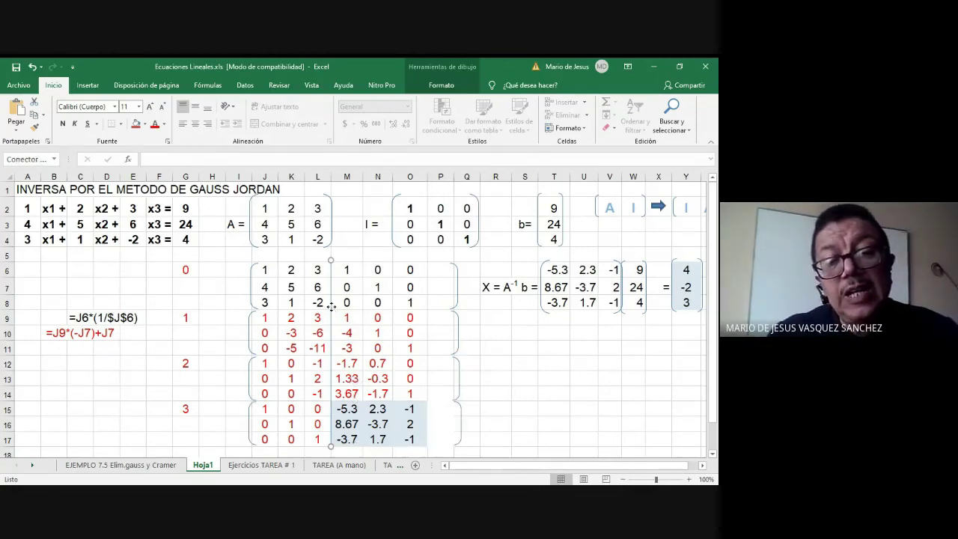
click(92, 88)
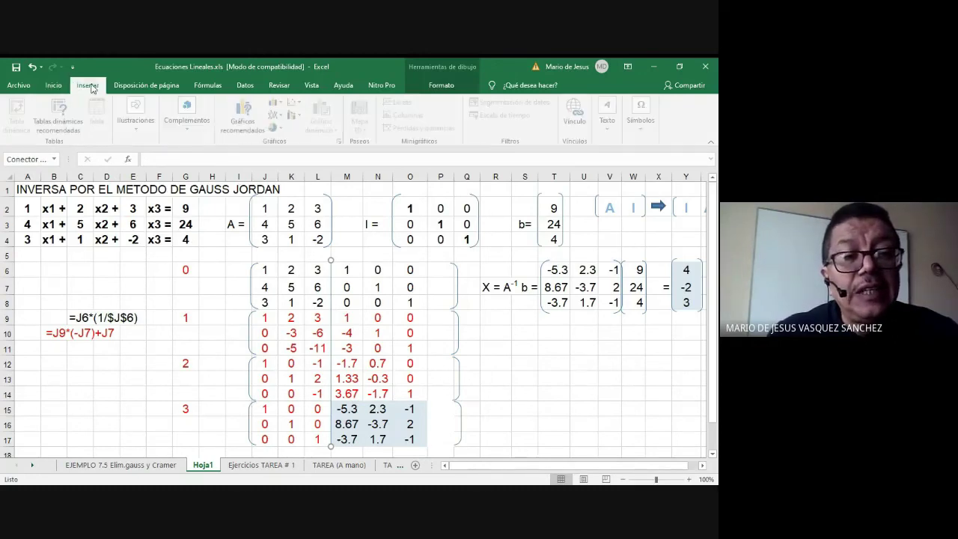
click(144, 125)
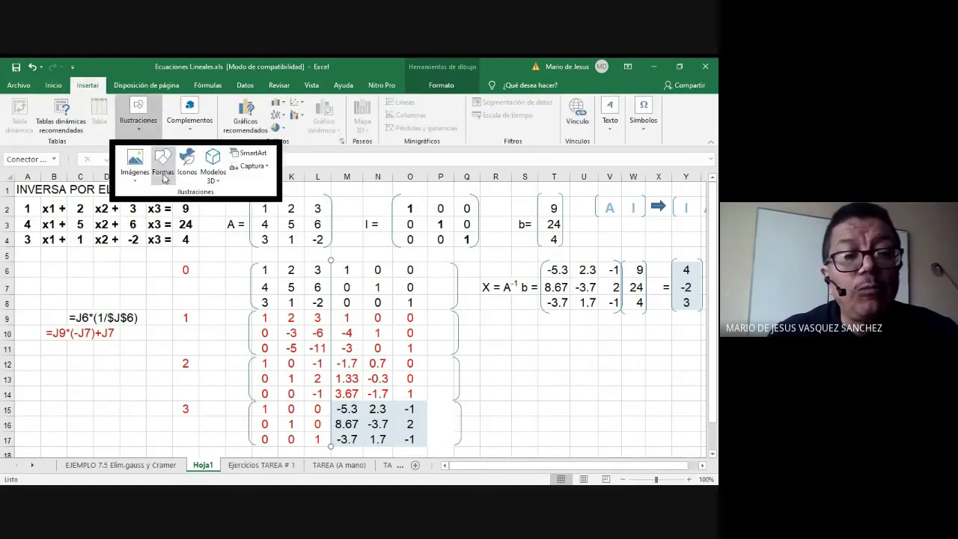
click(163, 177)
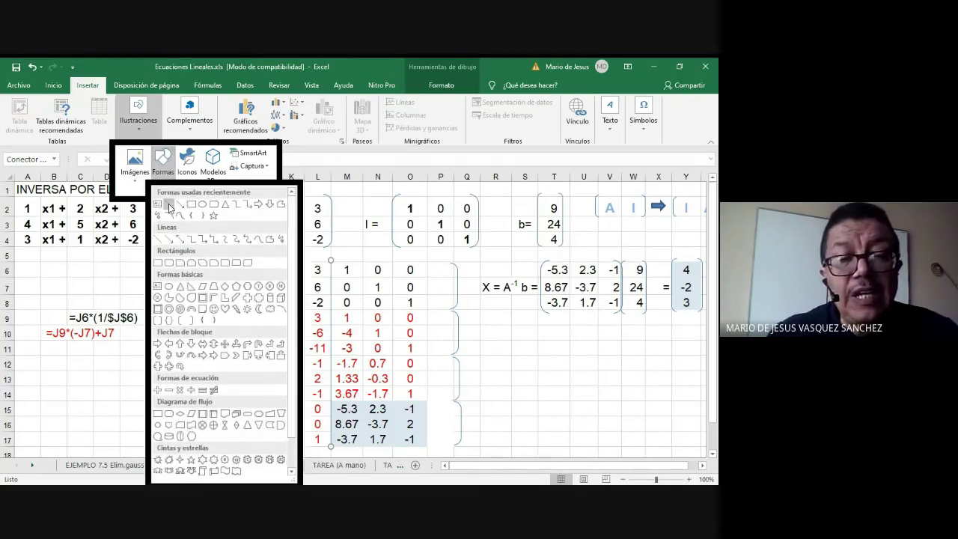
click(170, 205)
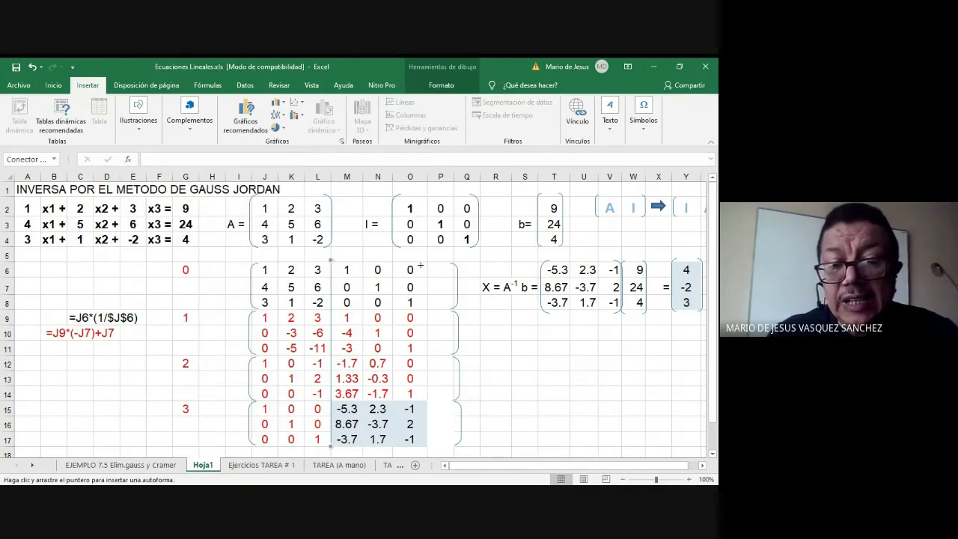
drag(426, 262, 428, 442)
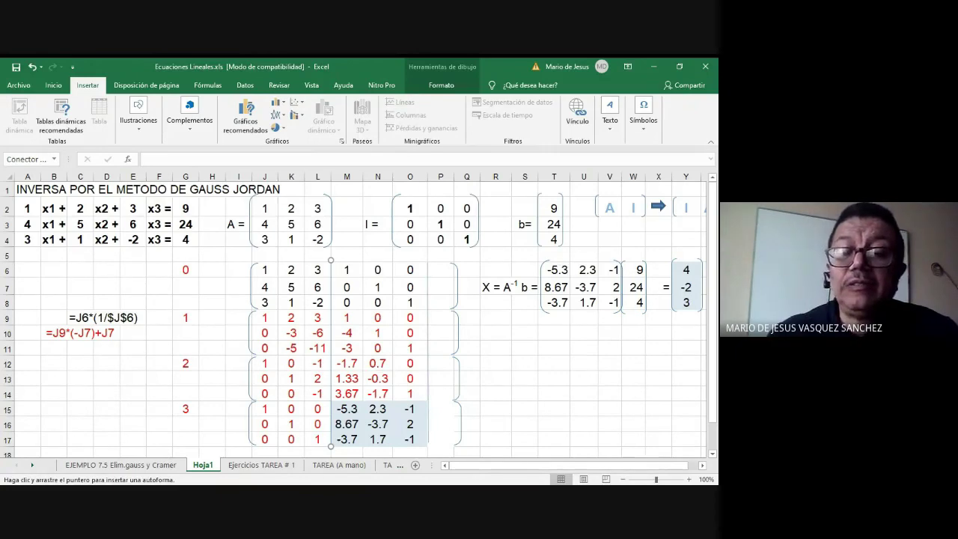
drag(428, 262, 428, 442)
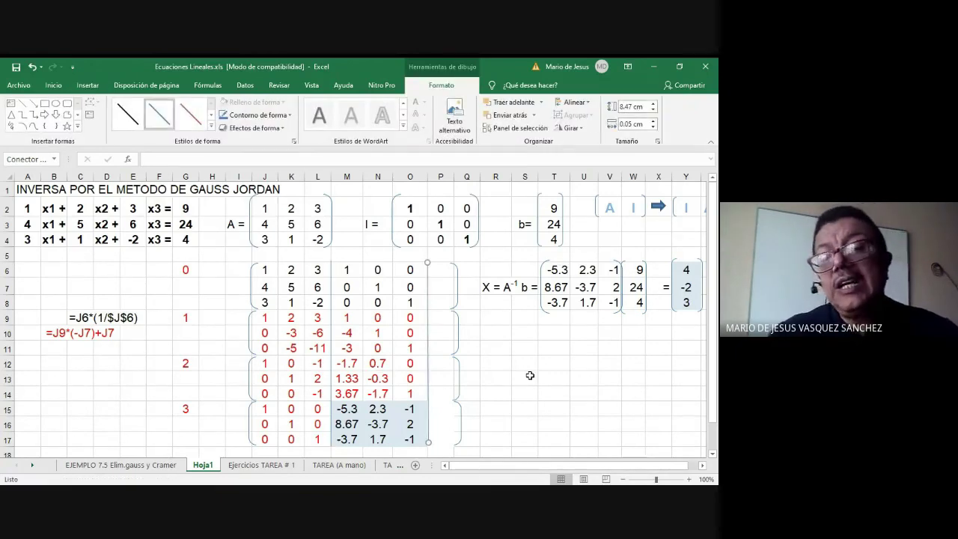
click(530, 375)
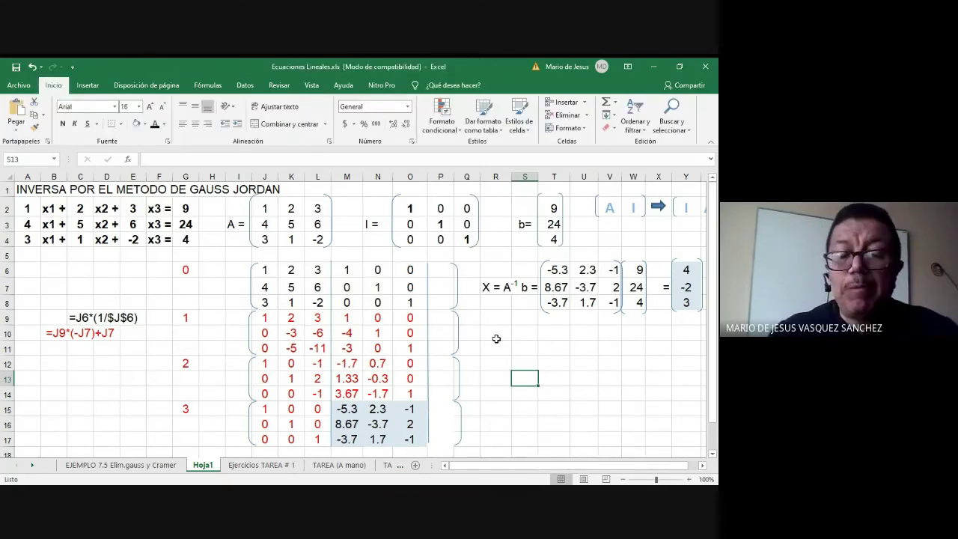
Step: Enter =G2 in P6 and fill it down to P8, giving b values 9, 24, 4
click(442, 274)
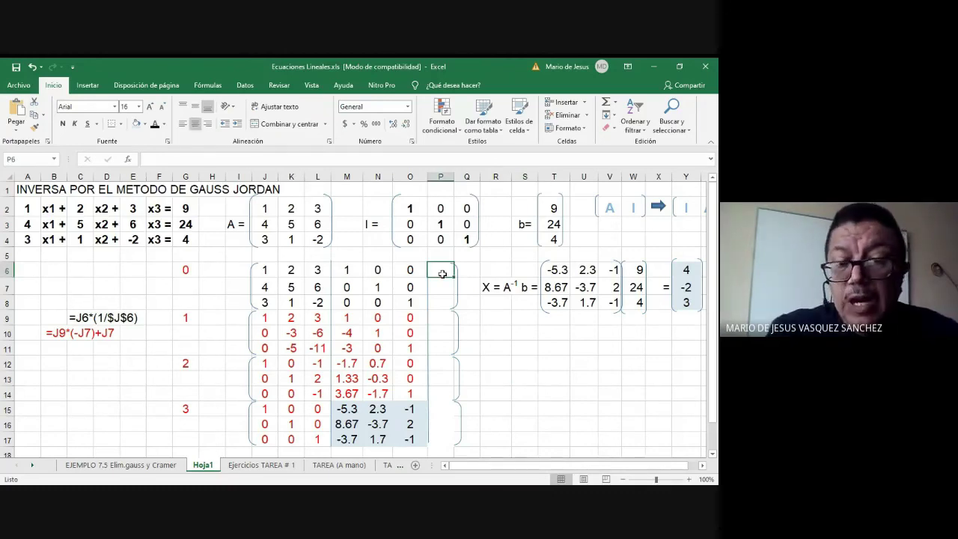
text(=)
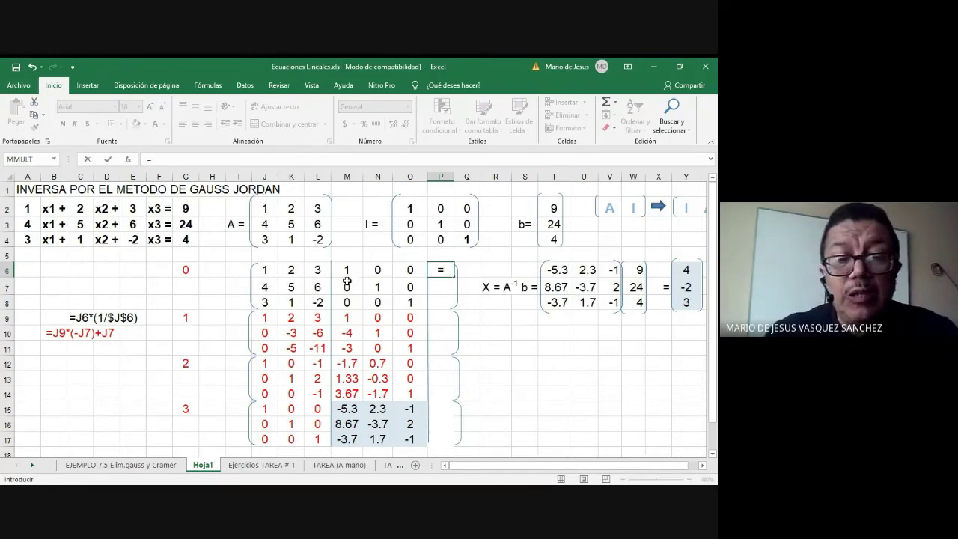
click(185, 209)
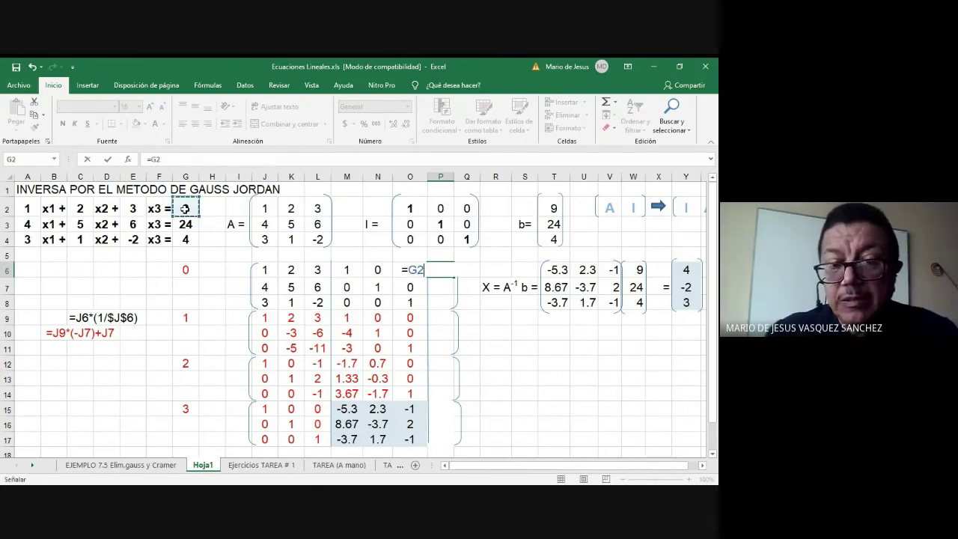
key(Return)
click(443, 271)
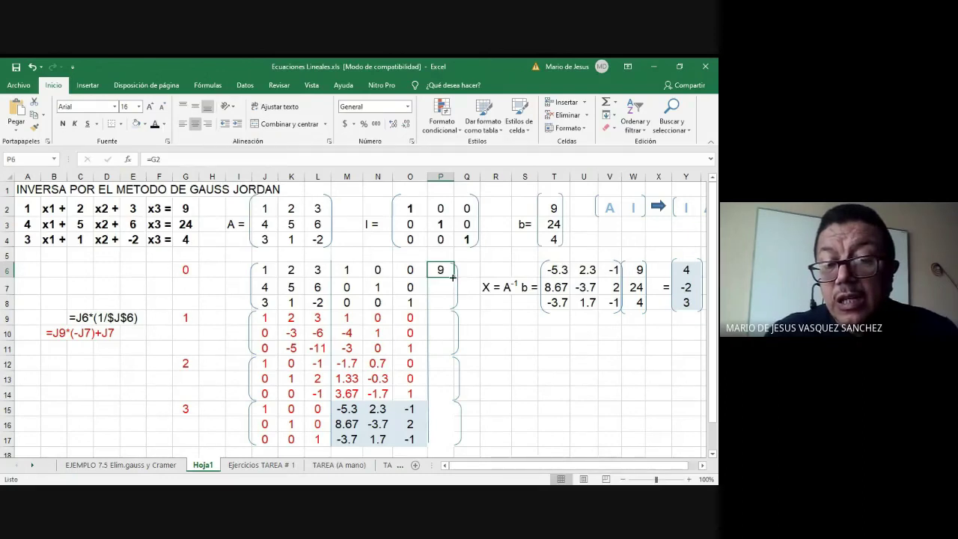
drag(452, 276, 450, 305)
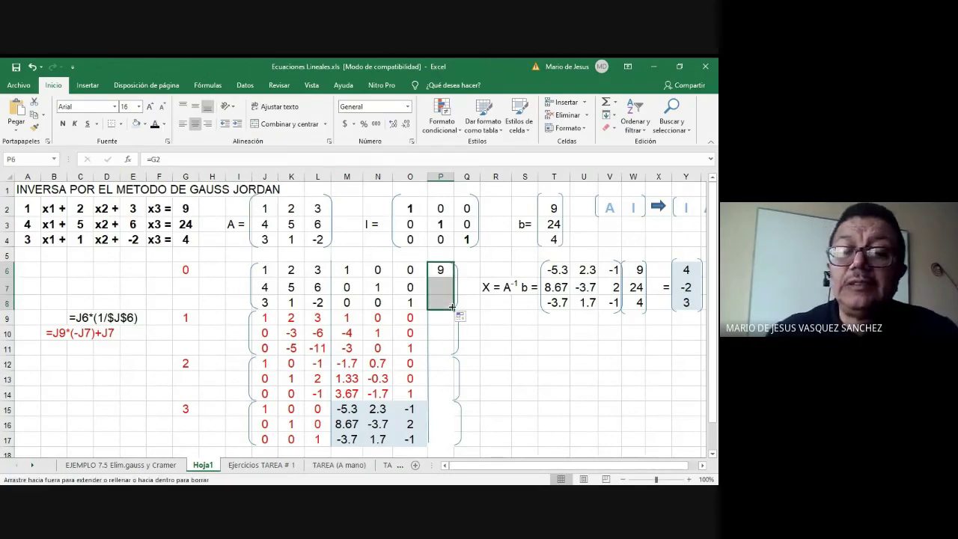
click(495, 344)
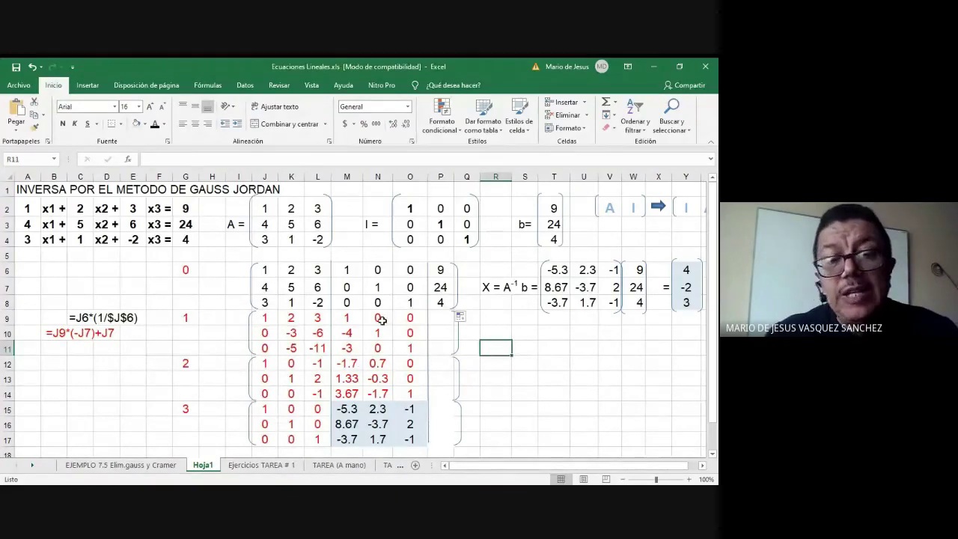
Step: Extend step 1's row formulas (rows 9–11) right into column P
click(381, 320)
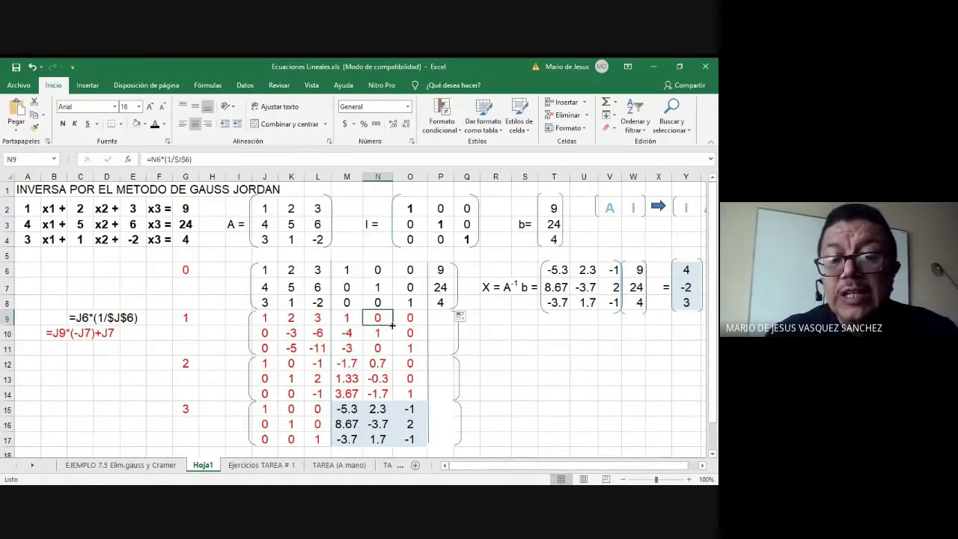
drag(392, 326, 446, 324)
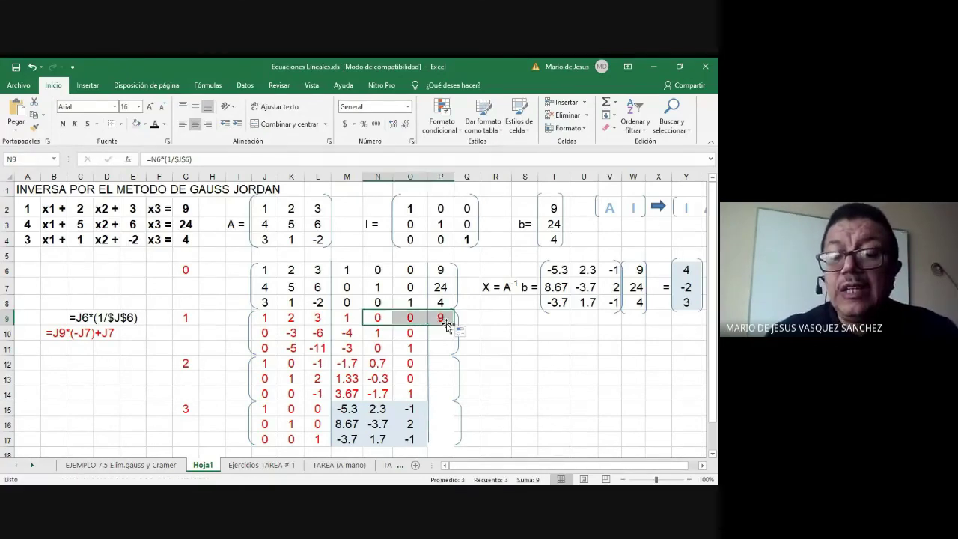
click(384, 333)
drag(392, 340, 445, 343)
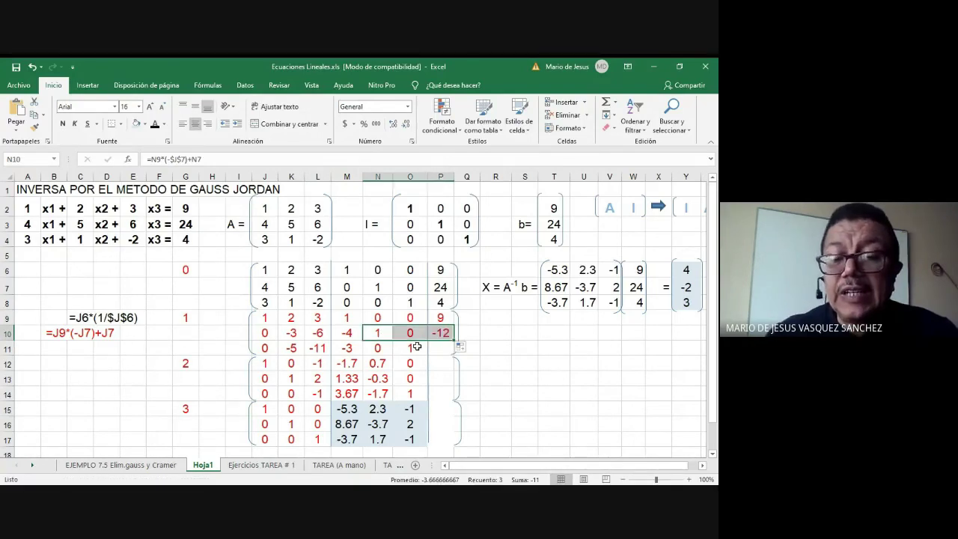
click(383, 349)
drag(393, 356, 446, 361)
Step: Extend step 2's row formulas (rows 12–14) into column P
click(377, 364)
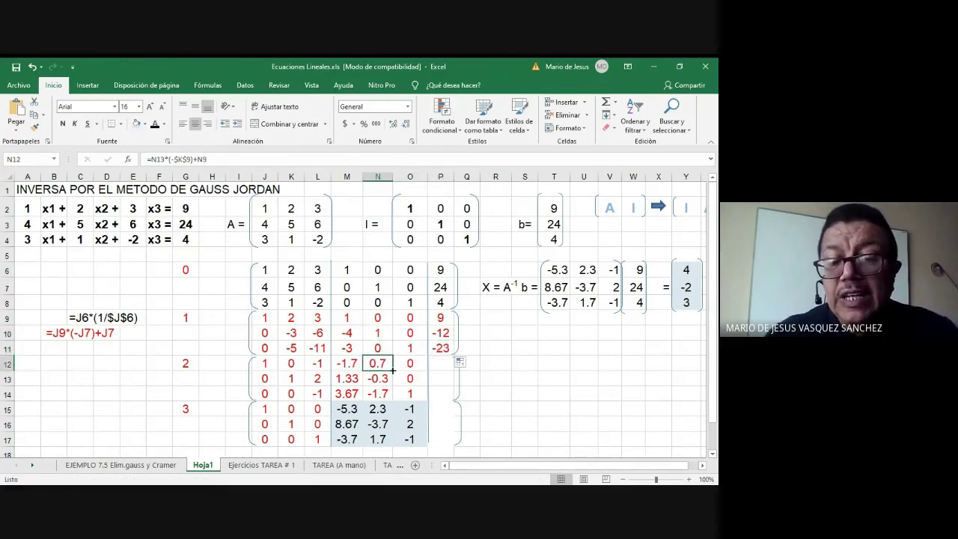
mouse_move(393, 370)
mouse_down()
mouse_move(443, 369)
mouse_move(445, 382)
mouse_move(386, 396)
mouse_move(443, 398)
mouse_up()
click(391, 382)
click(387, 396)
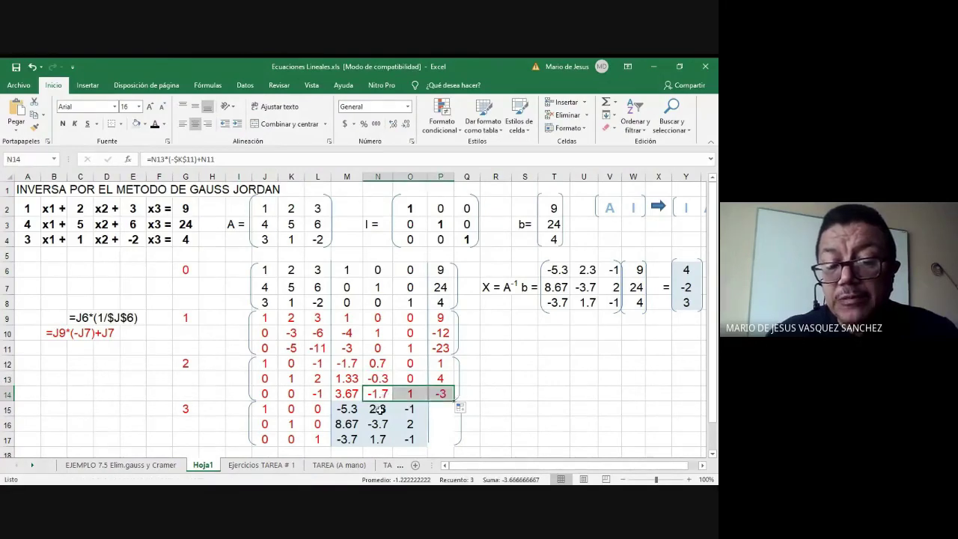
Step: Extend step 3's rows 15–17 into column P, ending with 4, -2, 3
click(378, 410)
drag(393, 417, 445, 416)
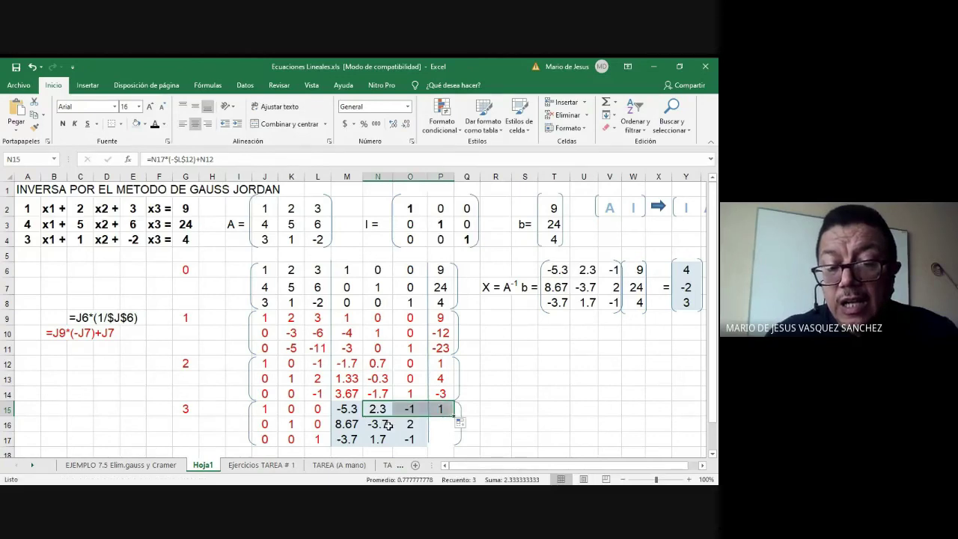
click(378, 424)
drag(392, 432, 449, 430)
click(378, 439)
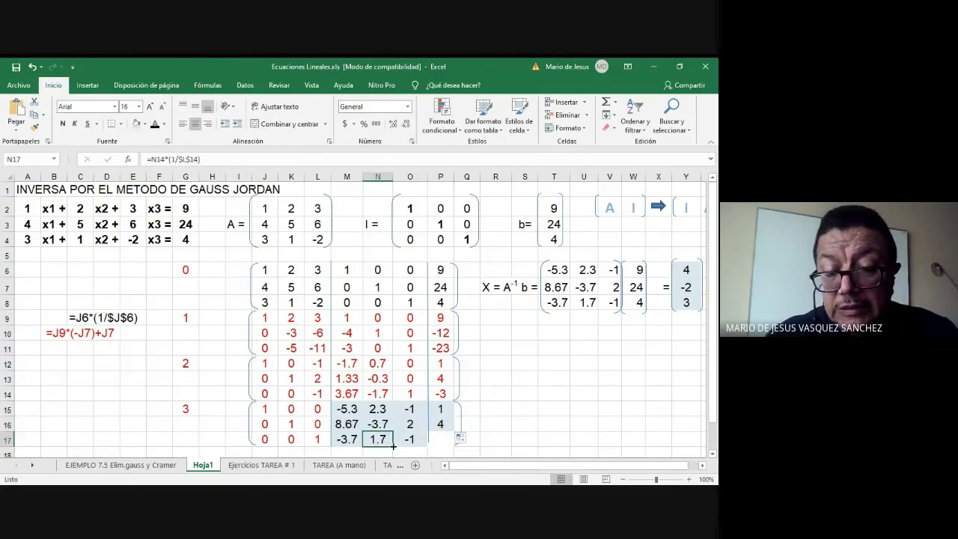
drag(404, 443, 449, 440)
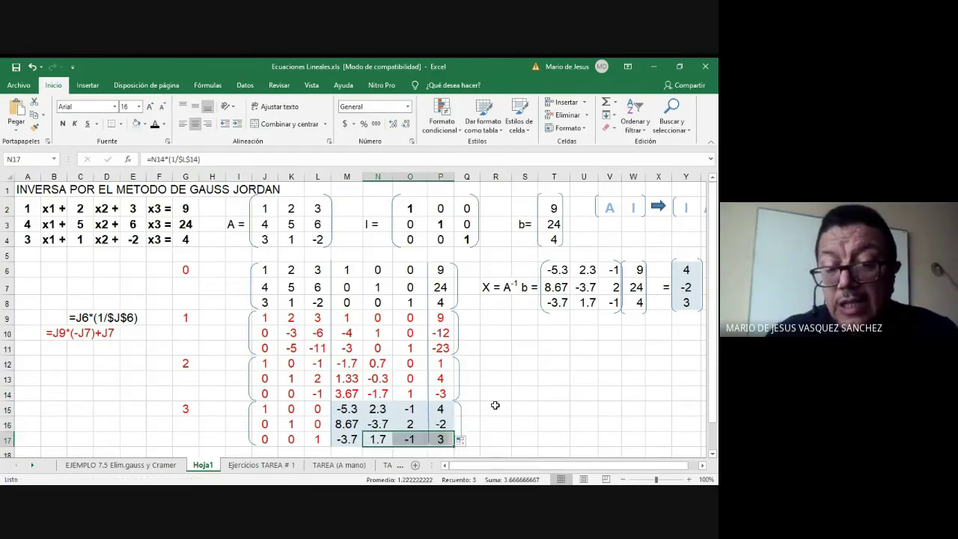
click(494, 394)
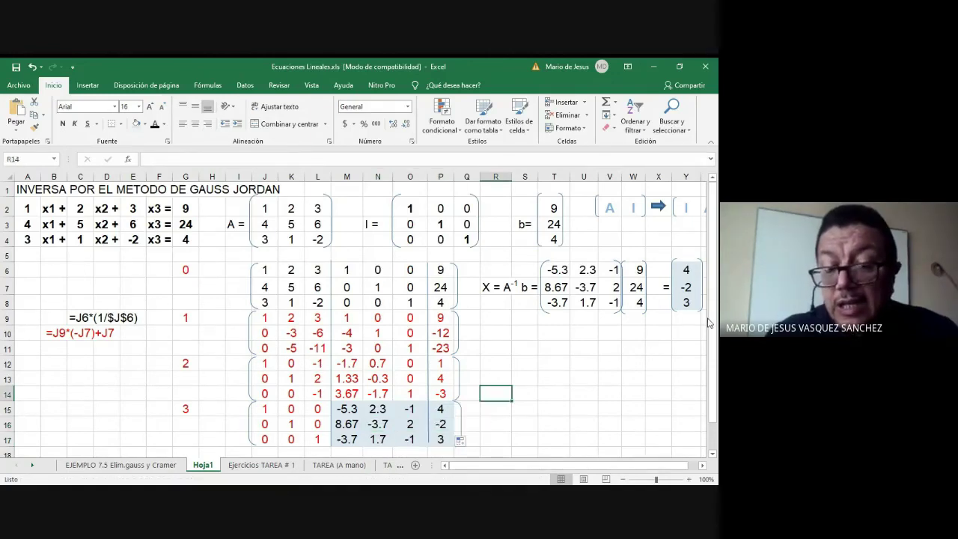
click(592, 364)
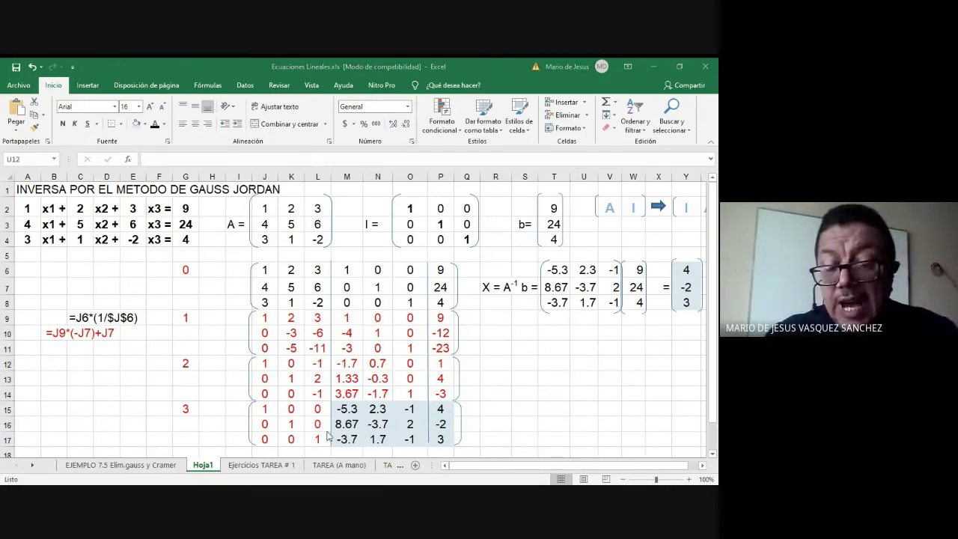
click(445, 409)
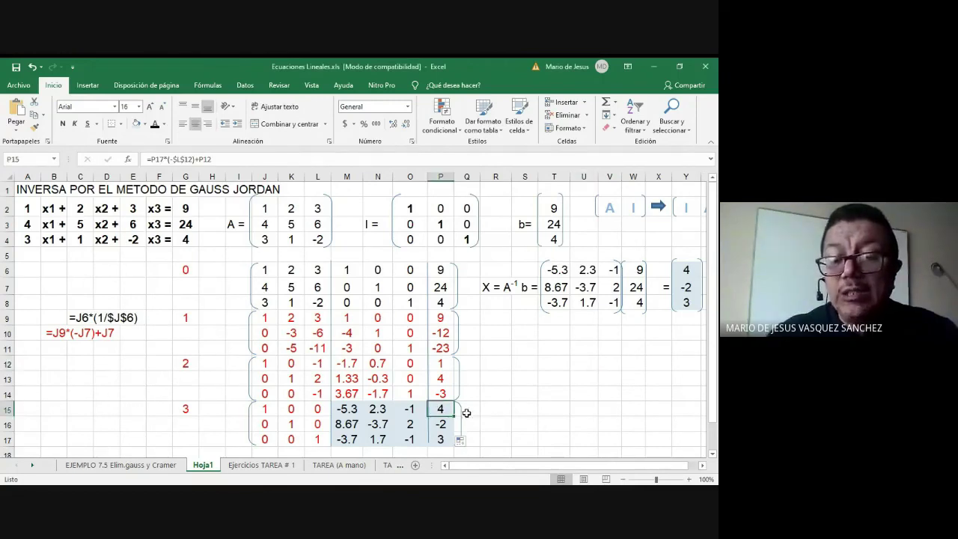
click(441, 424)
click(438, 441)
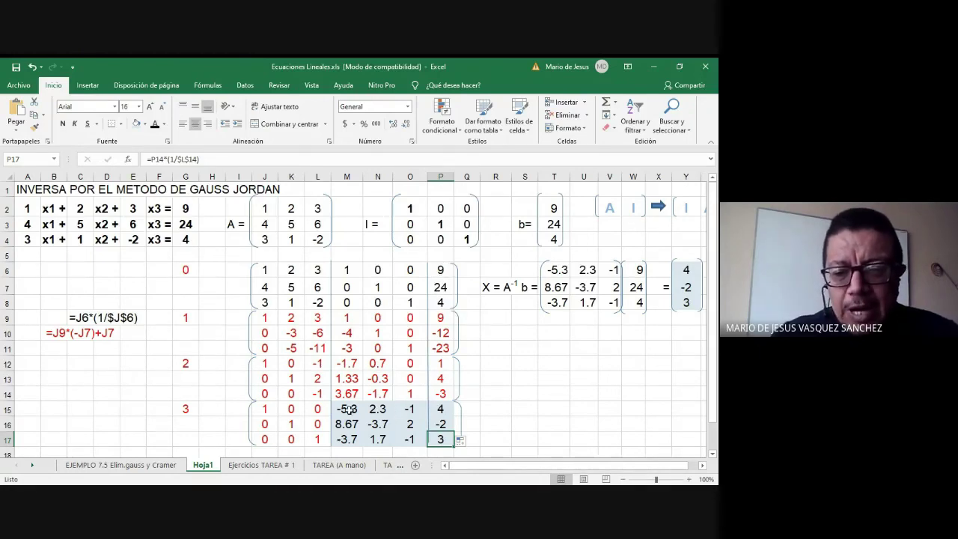
drag(349, 409, 408, 441)
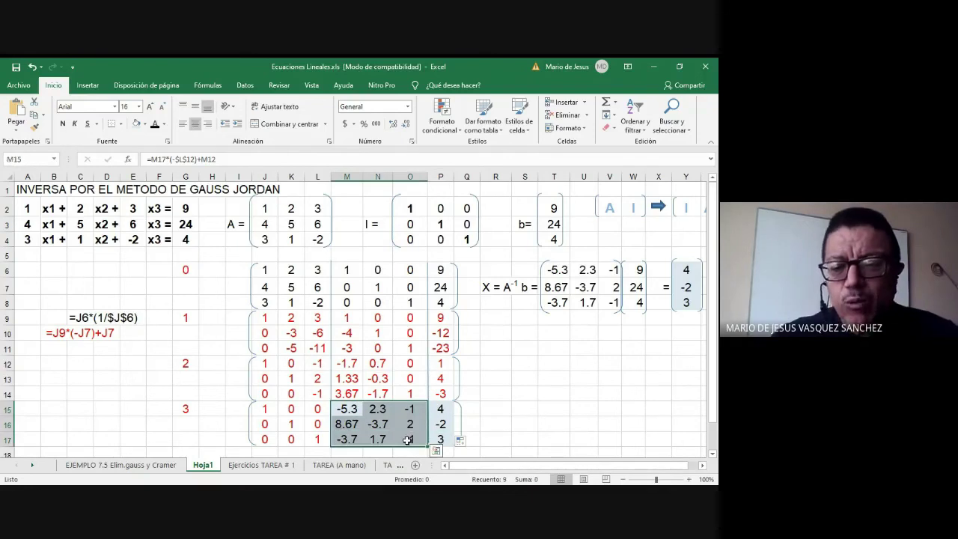
drag(440, 410, 440, 439)
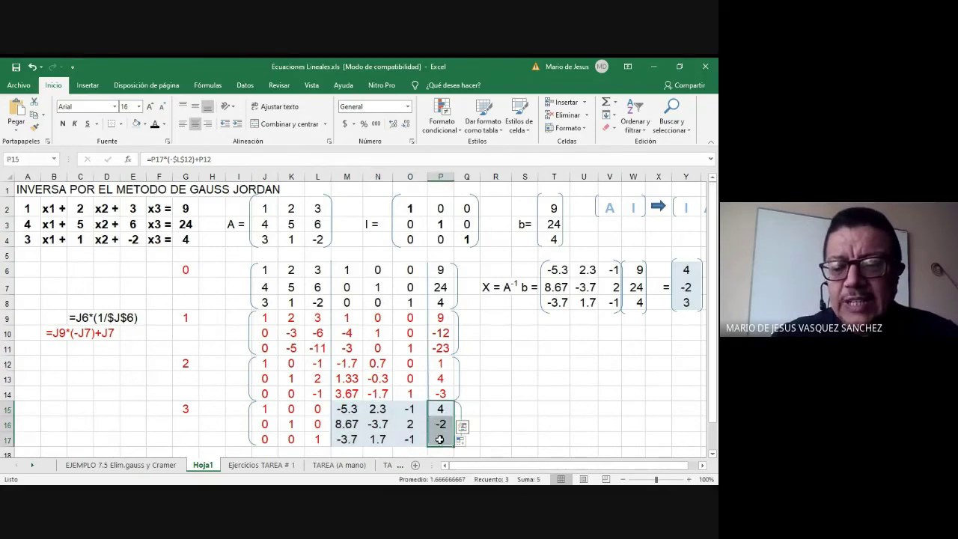
click(515, 365)
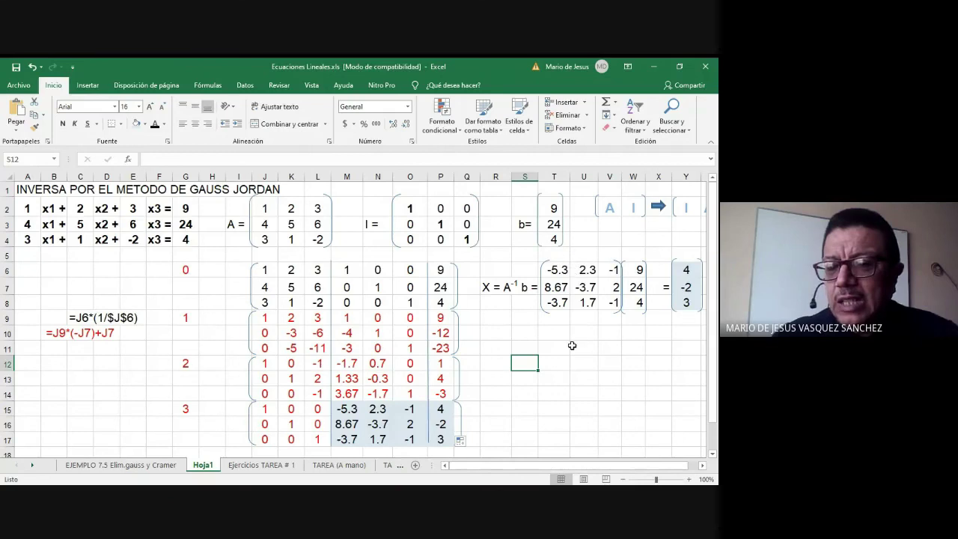
Step: Move notes C9:C10 to D9, add the 'Para los 0' label in A10, and make D10 black
key(ctrl+c)
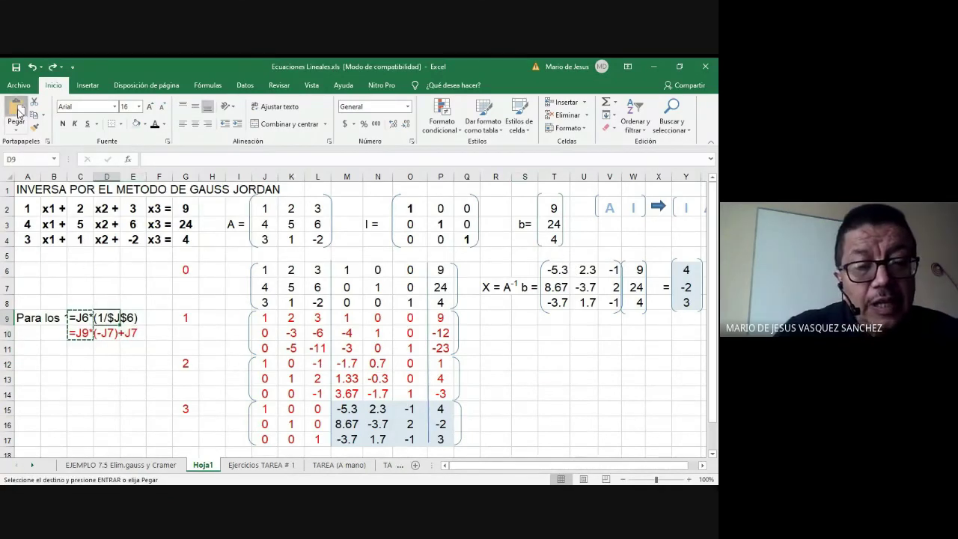
click(18, 111)
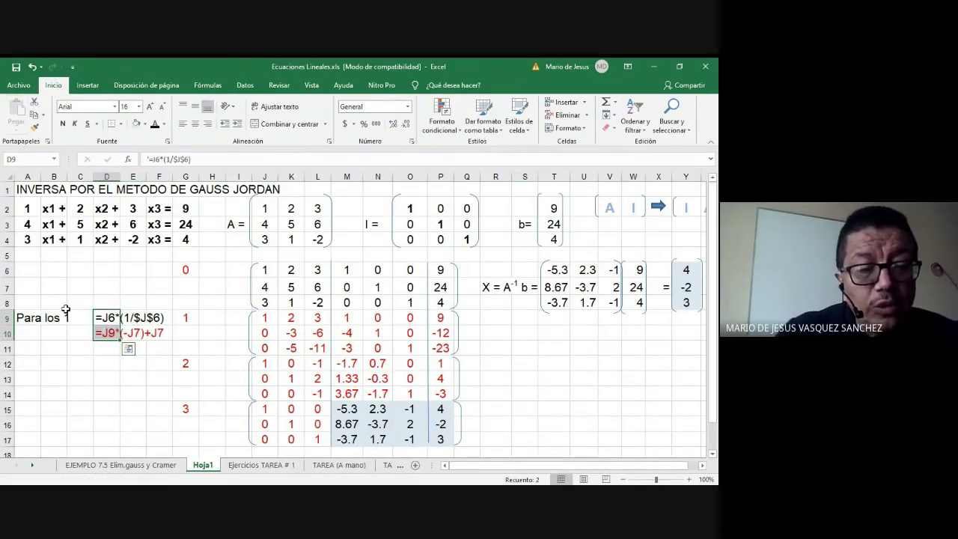
click(31, 334)
text(Para los 1)
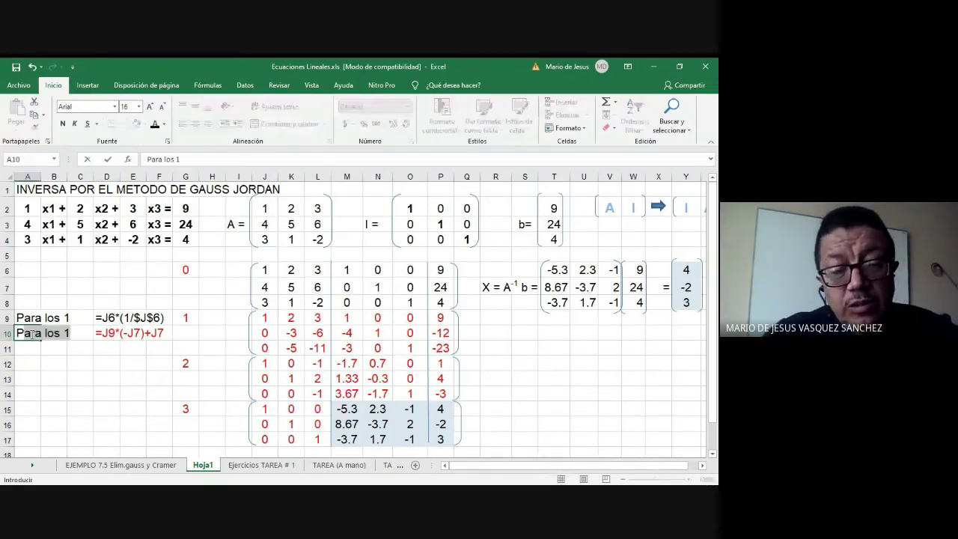
click(183, 159)
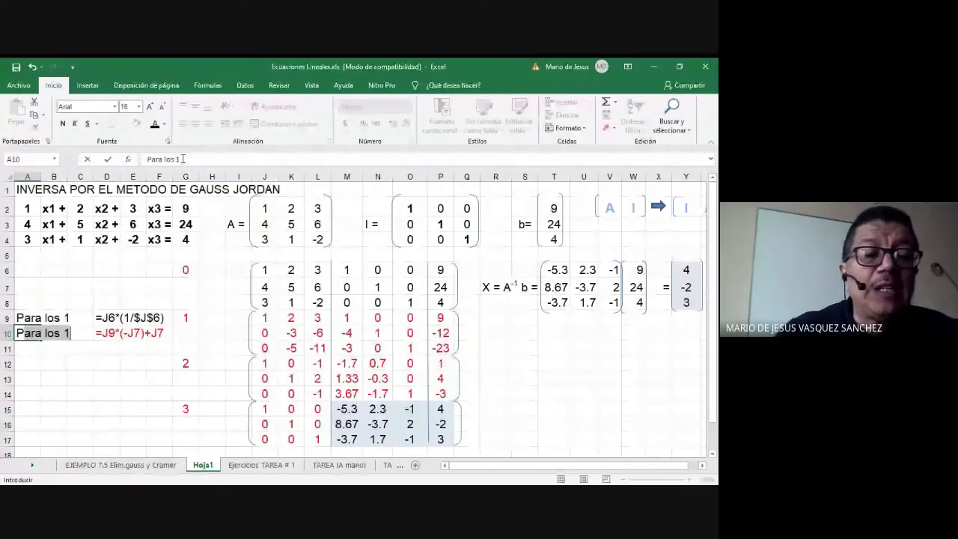
key(BackSpace)
text(0)
key(Return)
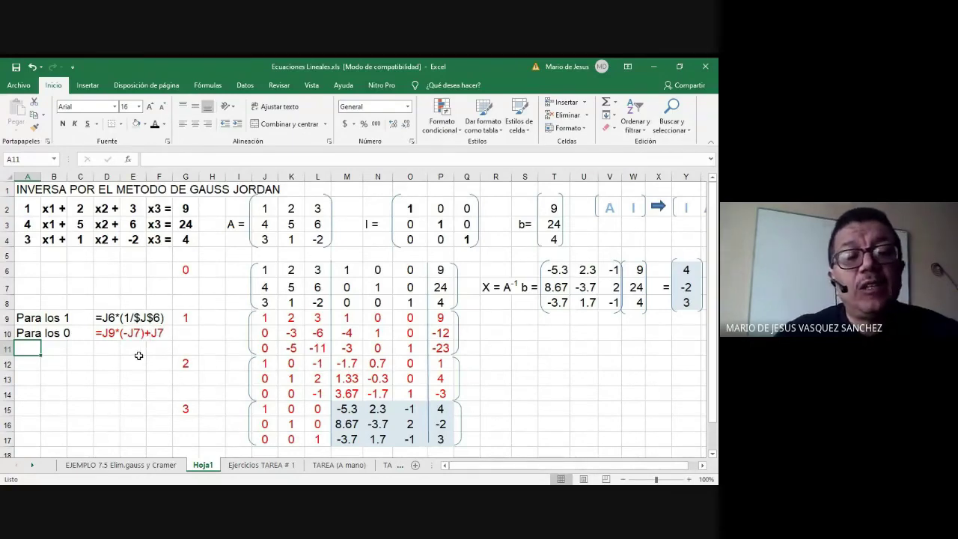
click(114, 339)
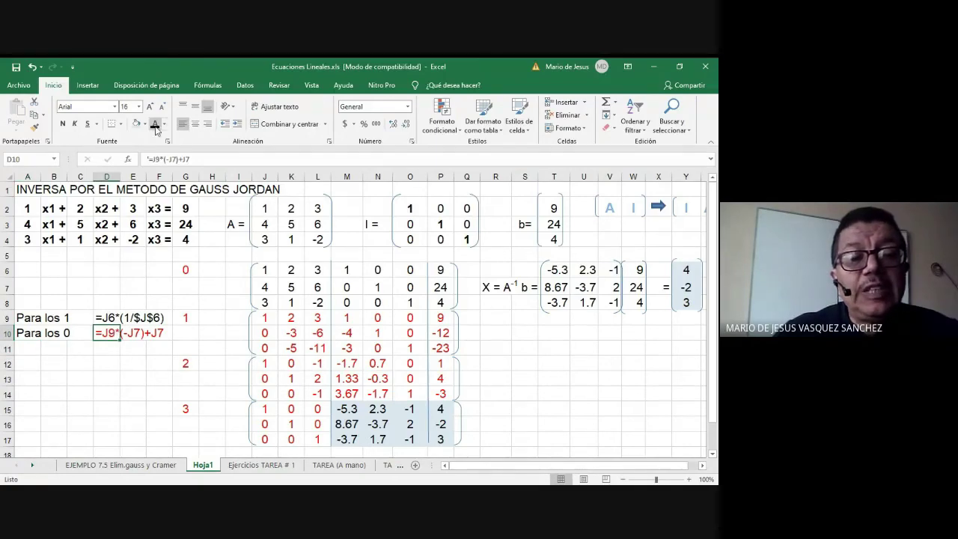
click(119, 376)
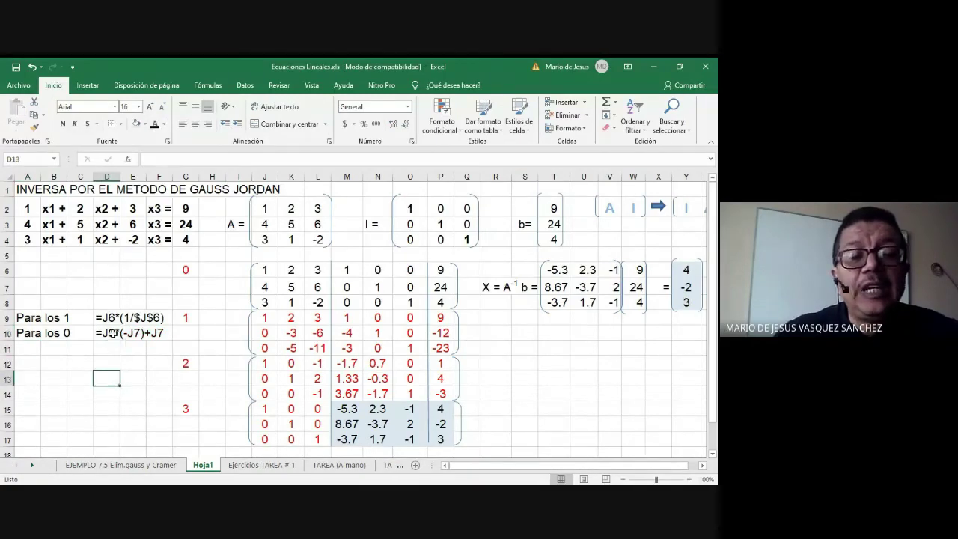